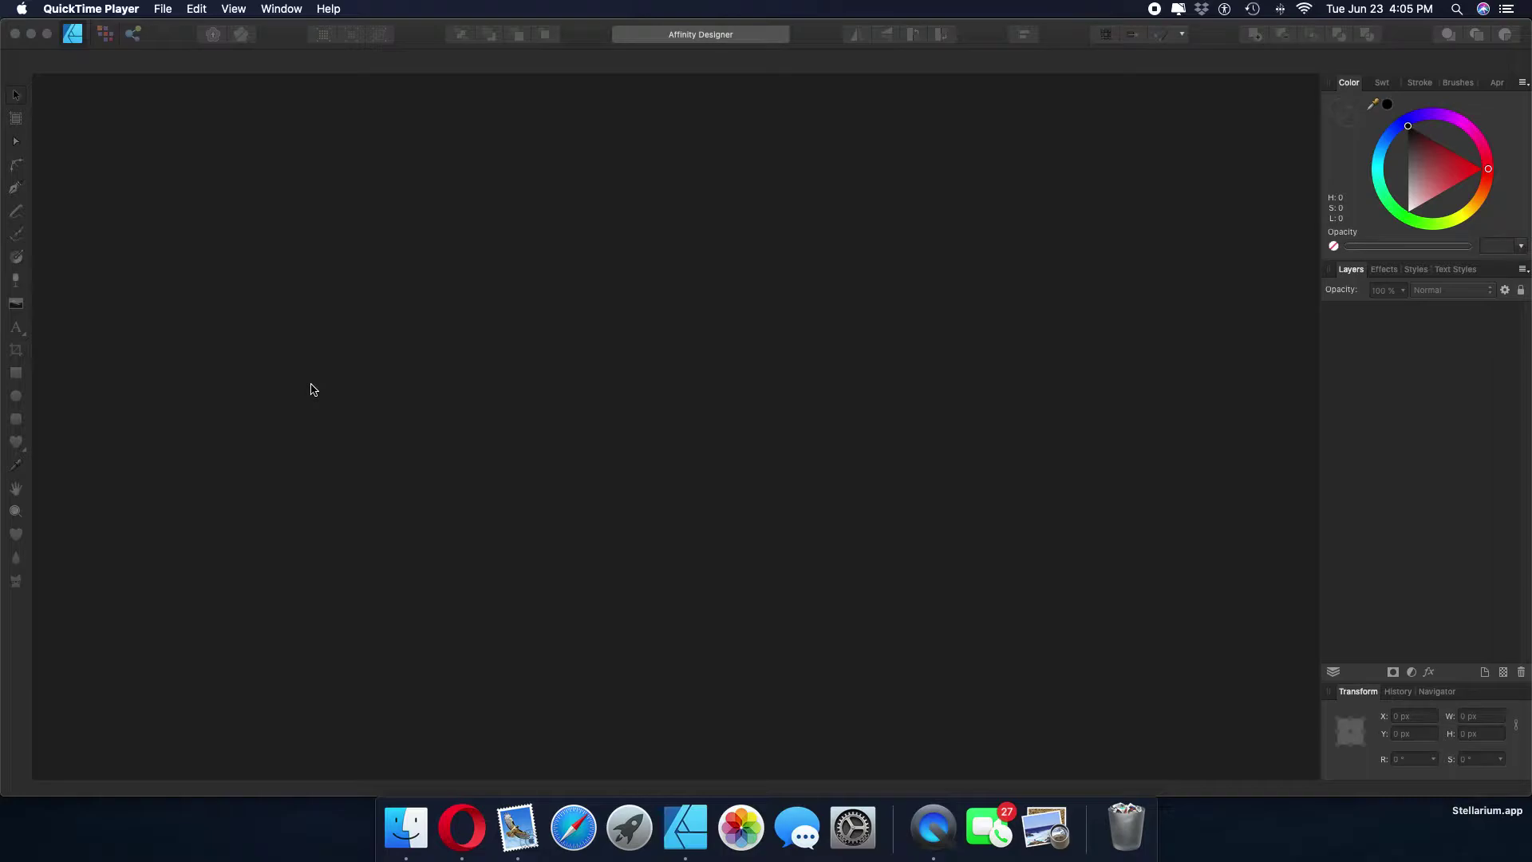
Start a new Affinity Designer document and browse the Print page-size presets
{"action": "left_click", "coordinate": [170, 42]}
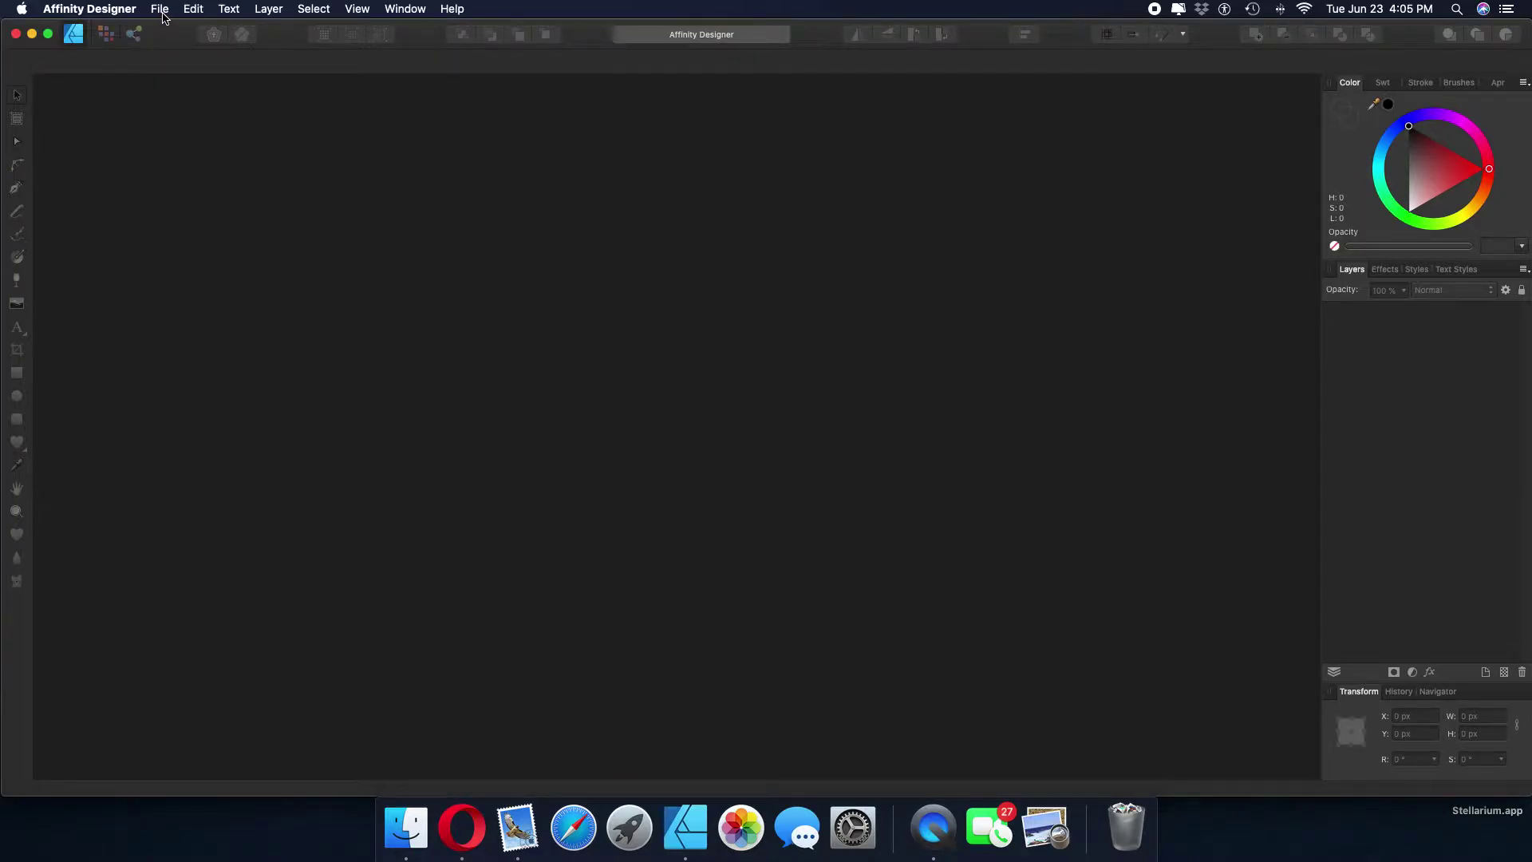
{"action": "left_click", "coordinate": [162, 16]}
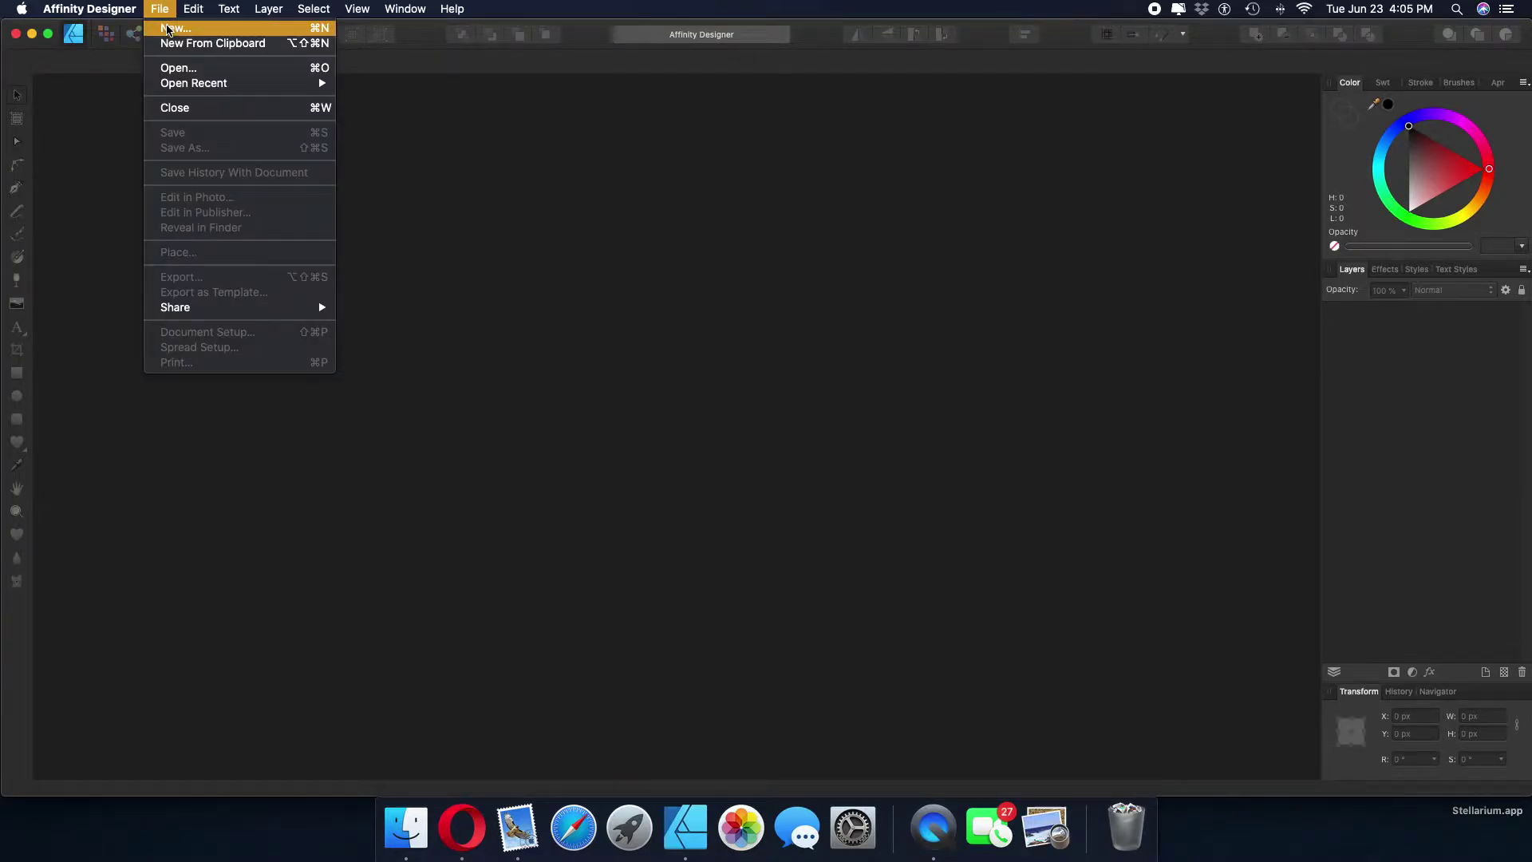
{"action": "left_click", "coordinate": [169, 32]}
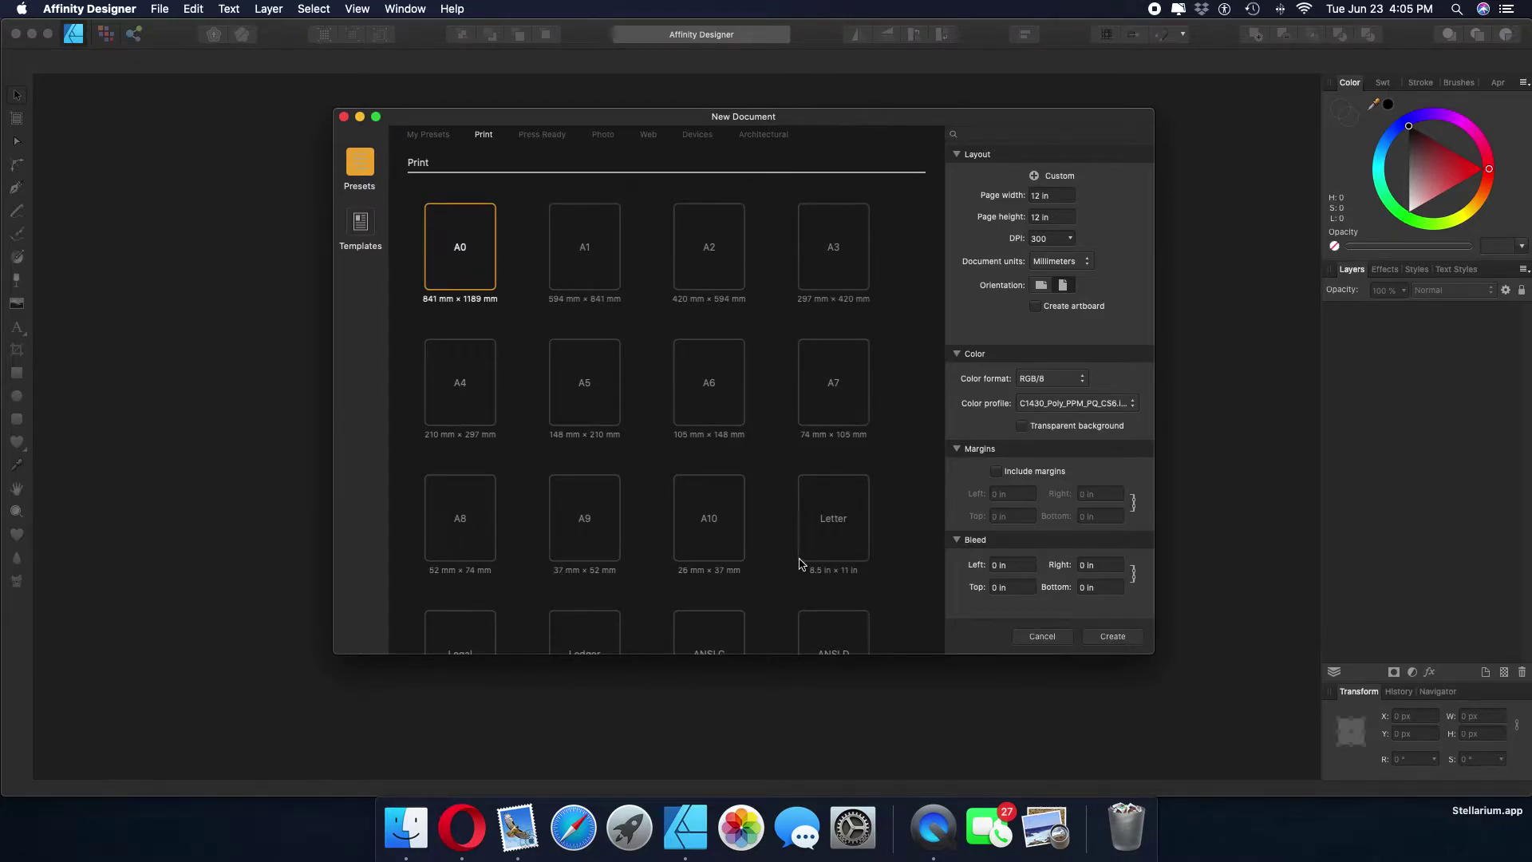
{"action": "scroll", "coordinate": [822, 525], "scroll_direction": "down", "scroll_amount": 5}
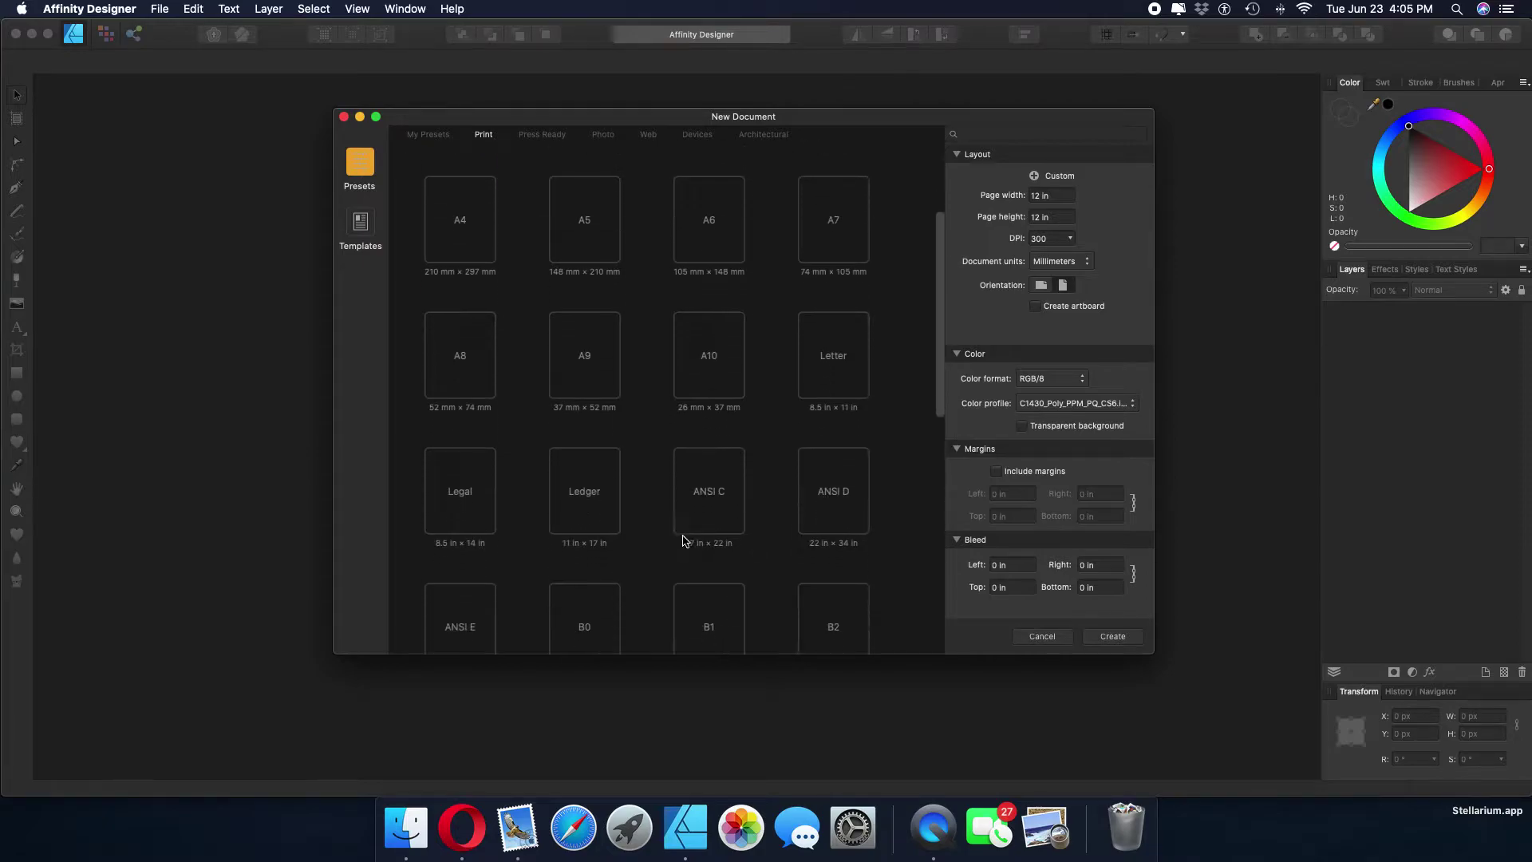
{"action": "scroll", "coordinate": [604, 516], "scroll_direction": "down", "scroll_amount": 10}
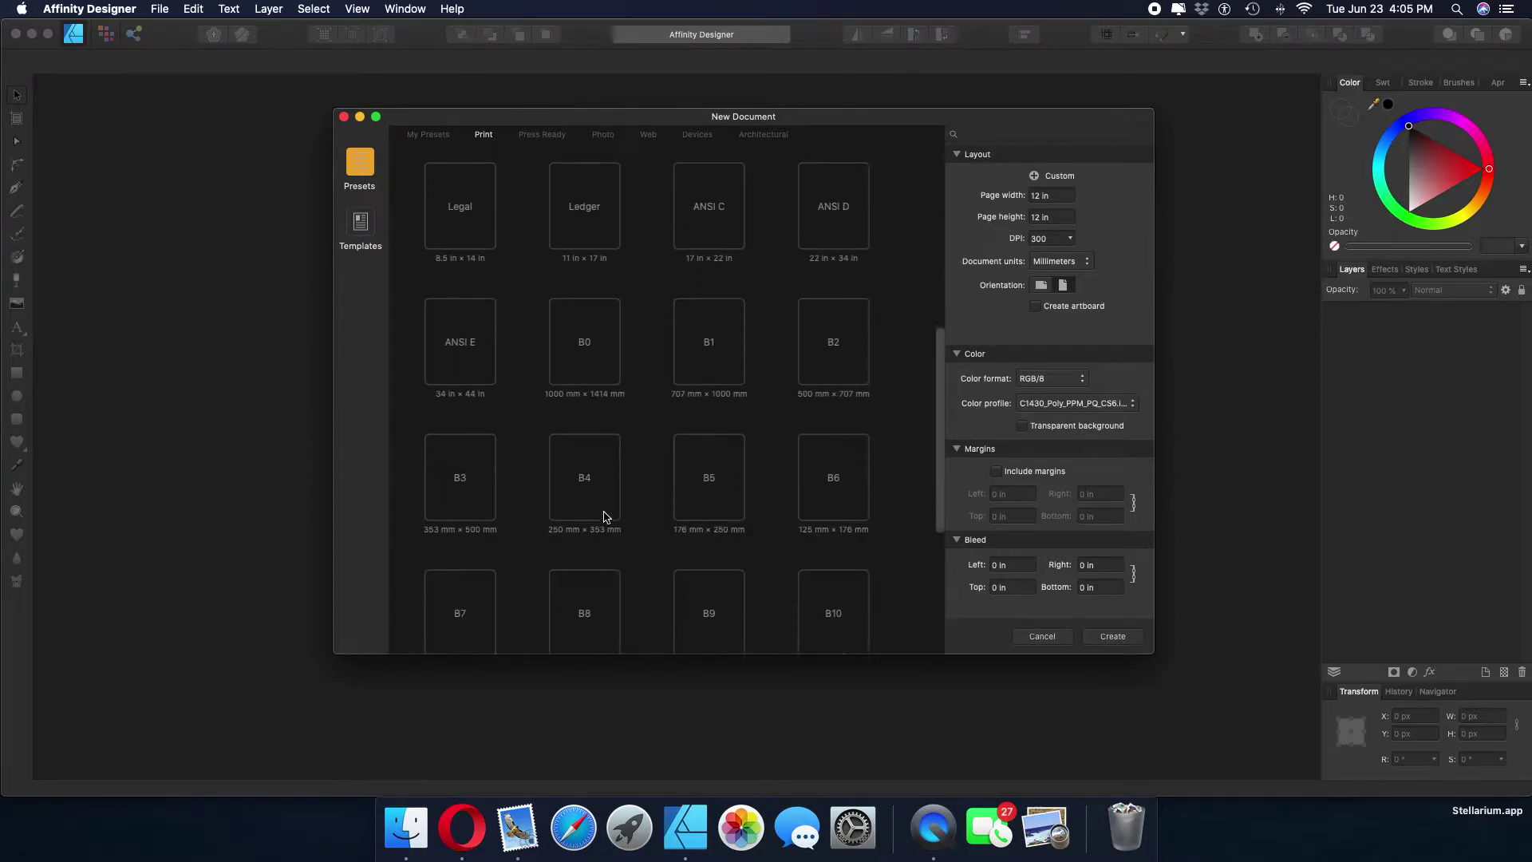
{"action": "scroll", "coordinate": [604, 516], "scroll_direction": "down", "scroll_amount": 7}
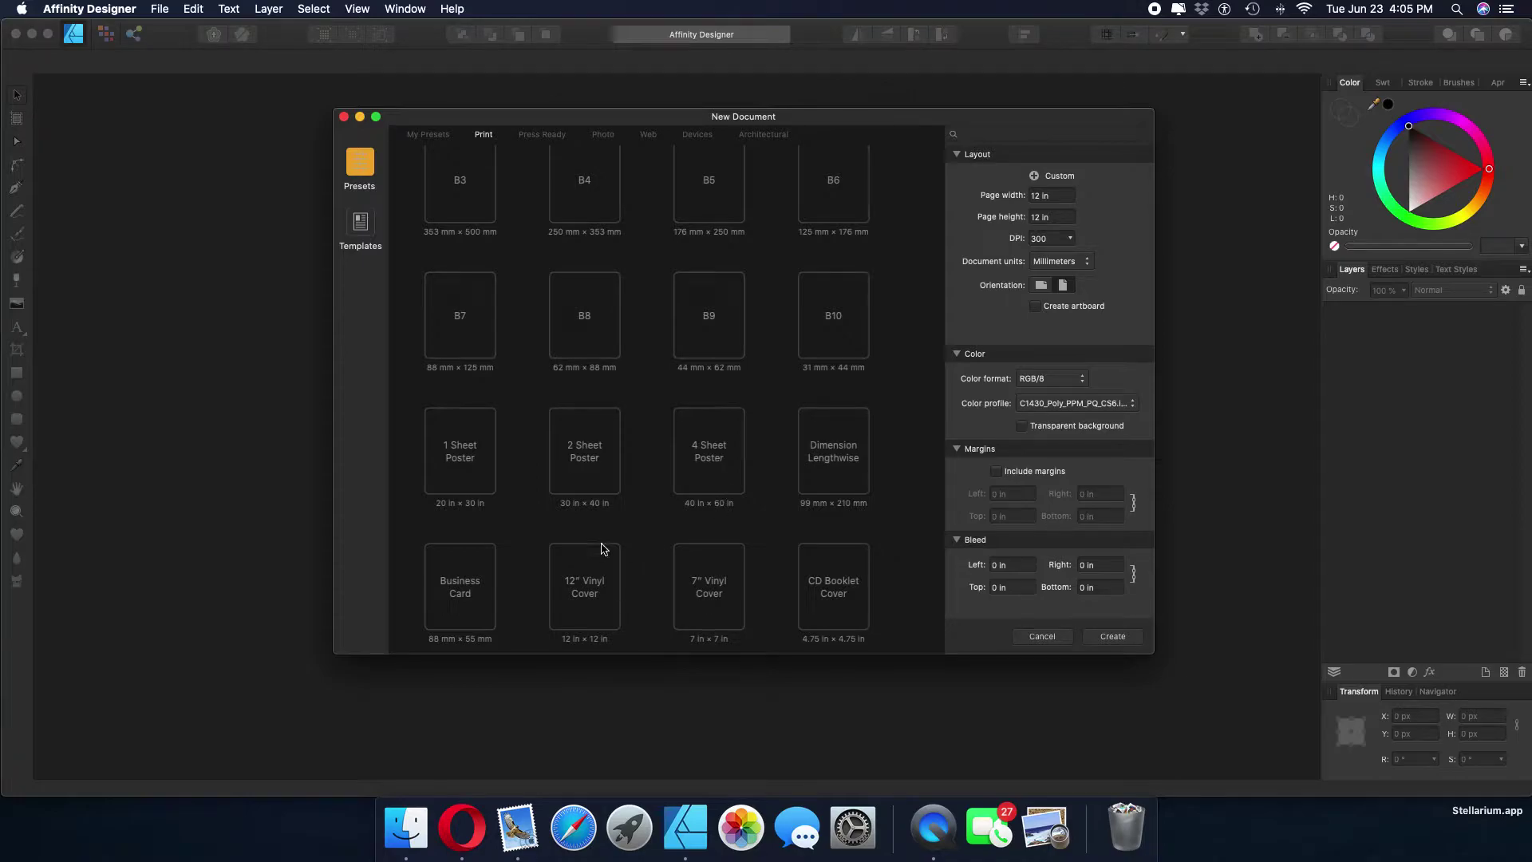
{"action": "scroll", "coordinate": [705, 537], "scroll_direction": "up", "scroll_amount": 10}
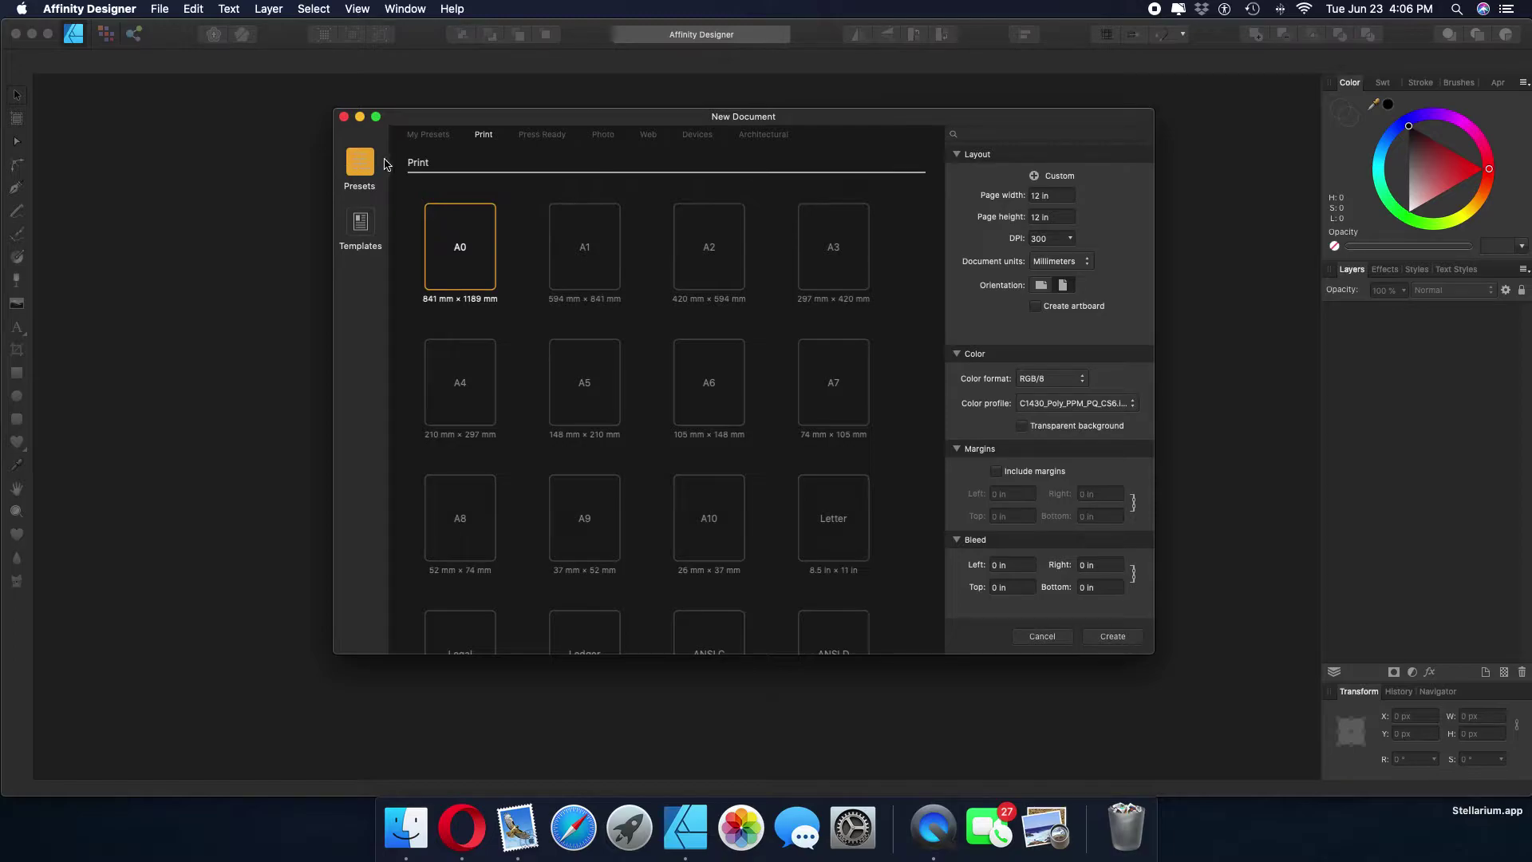
Make the custom page 6 × 6 in at 300 DPI with document units in Inches
{"action": "left_click", "coordinate": [1061, 199]}
{"action": "type", "text": "6"}
{"action": "key", "text": "Tab"}
{"action": "type", "text": "6"}
{"action": "key", "text": "Tab"}
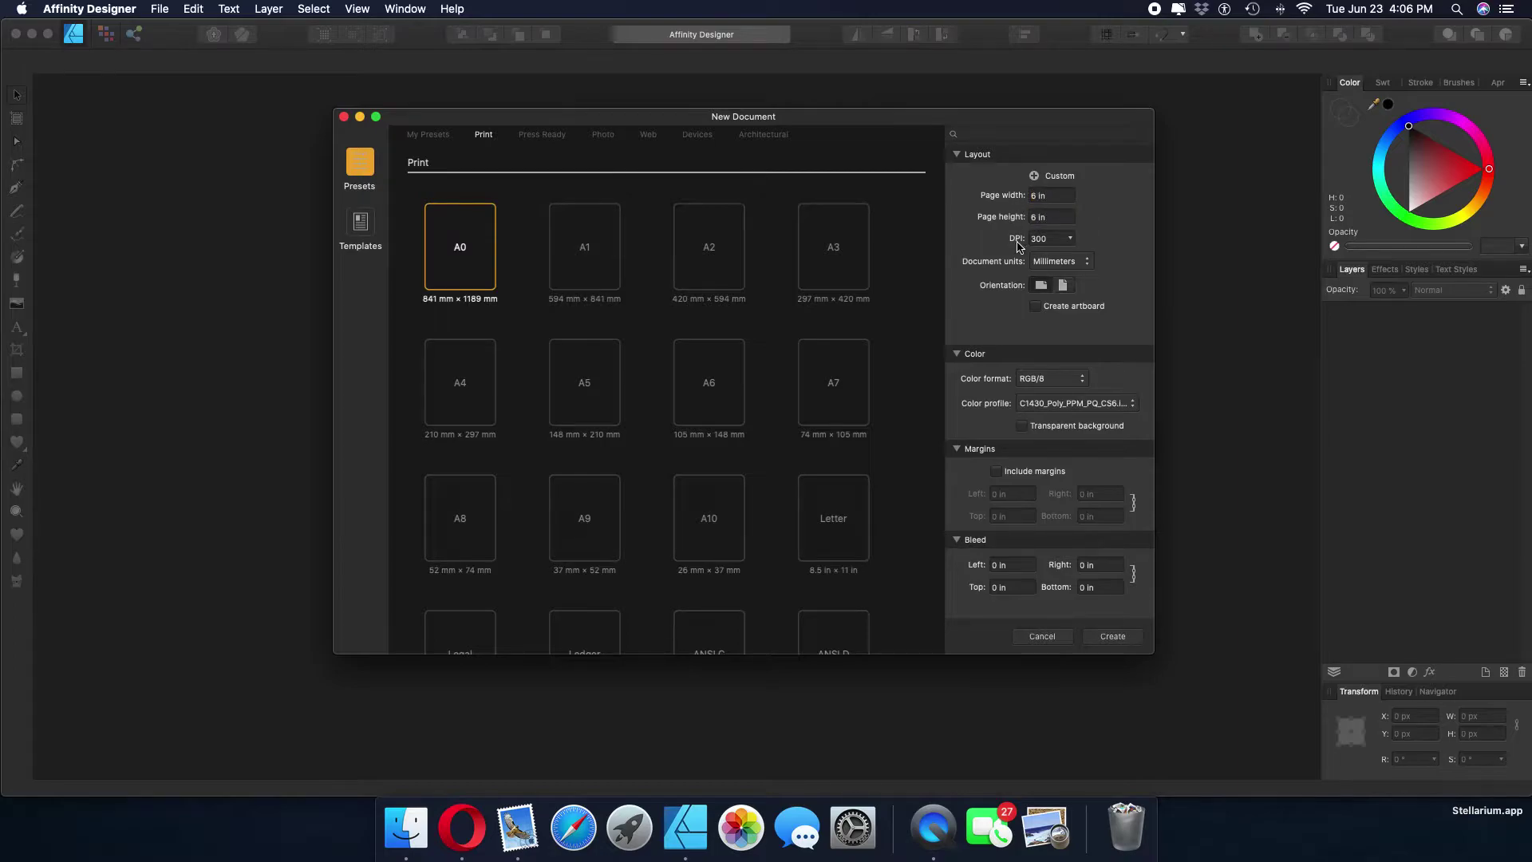
{"action": "left_click", "coordinate": [1070, 239]}
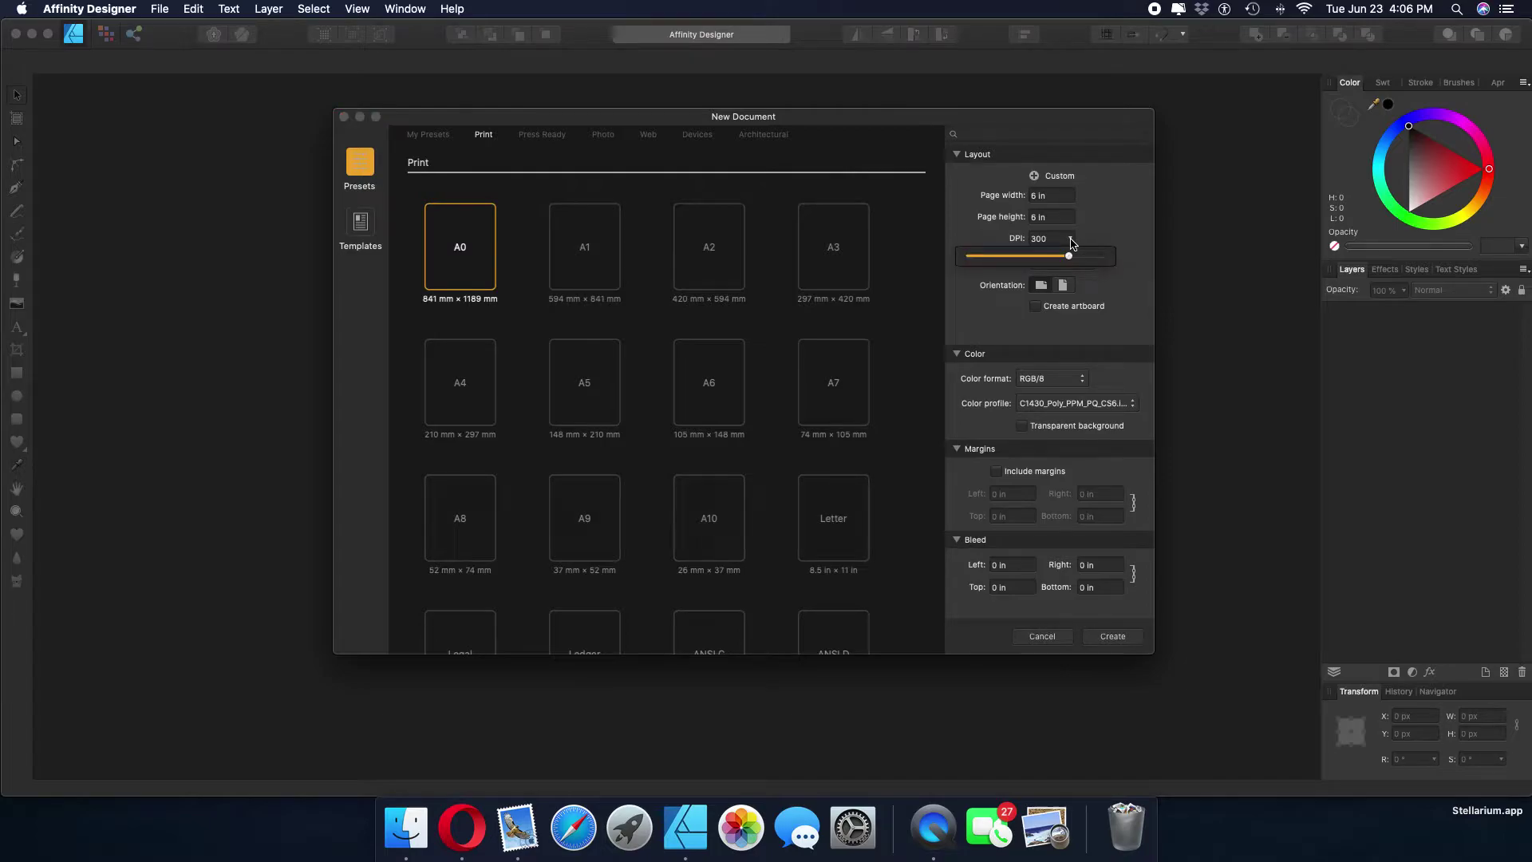
{"action": "left_click", "coordinate": [1070, 239]}
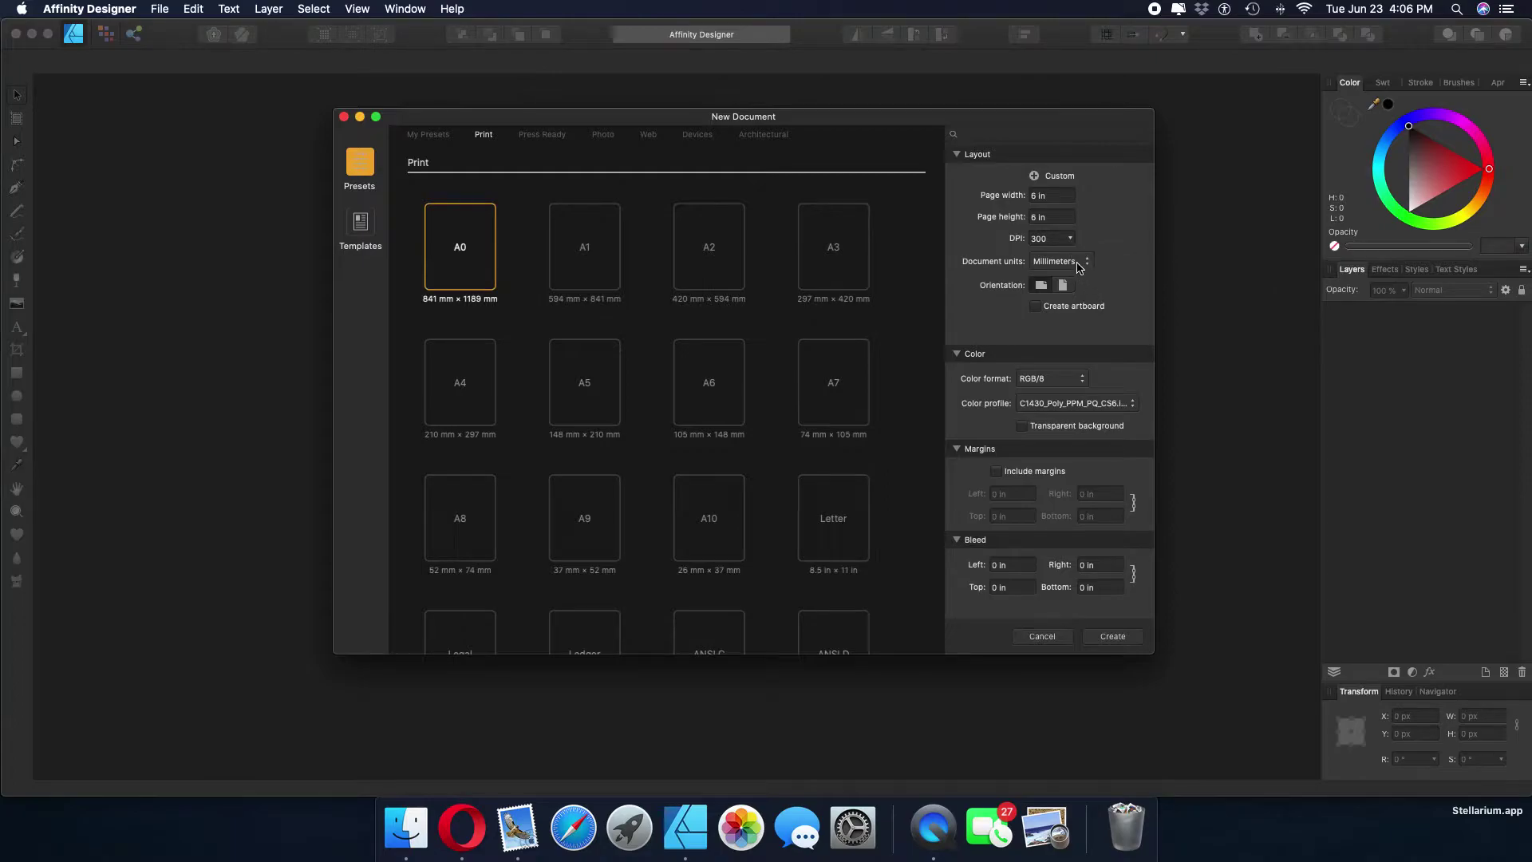
{"action": "left_click", "coordinate": [1070, 266]}
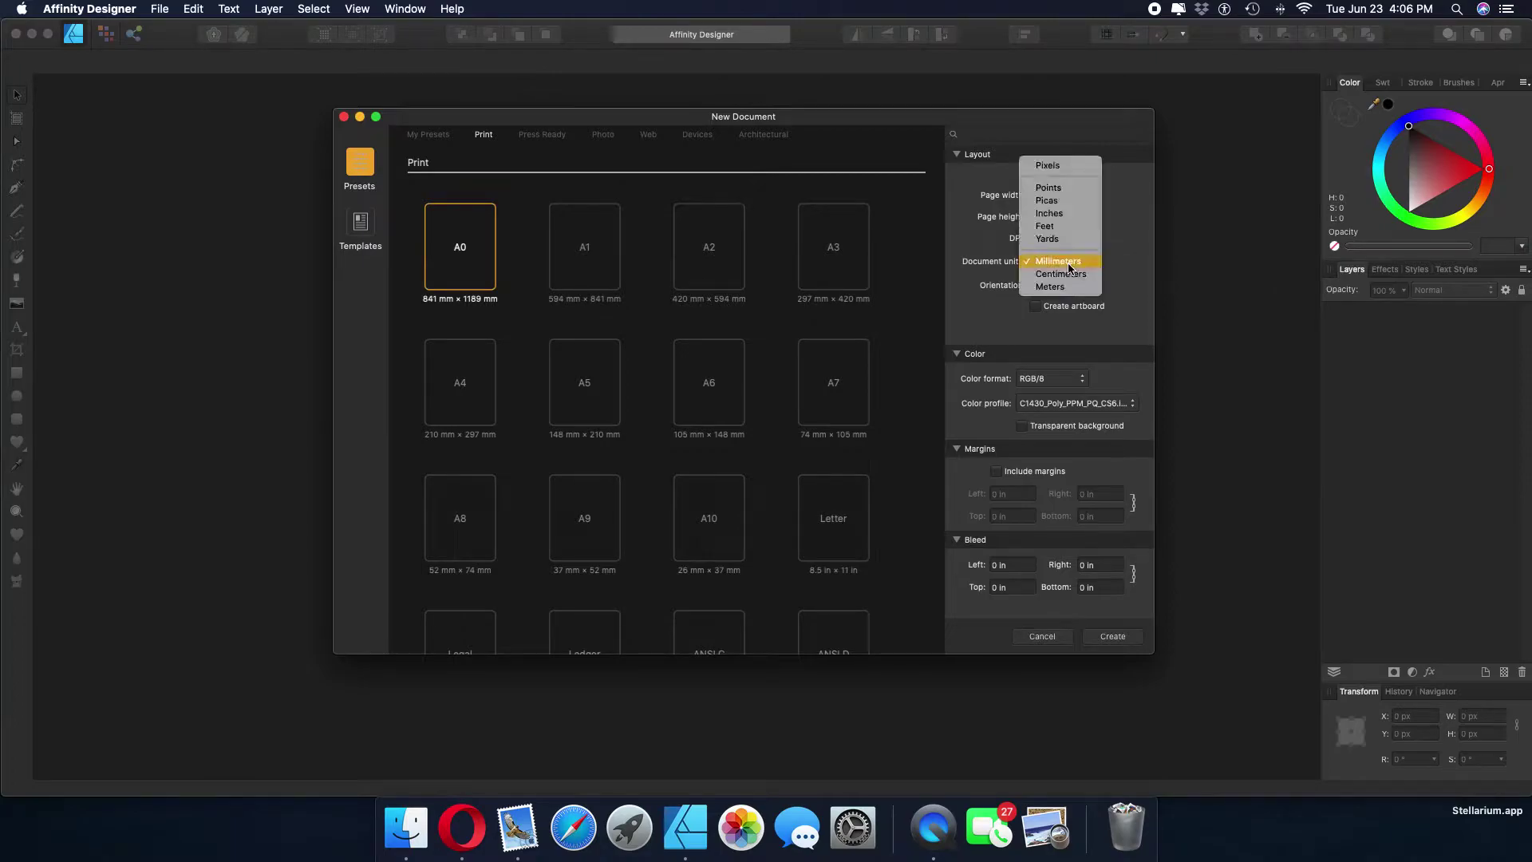
{"action": "left_click", "coordinate": [1055, 215]}
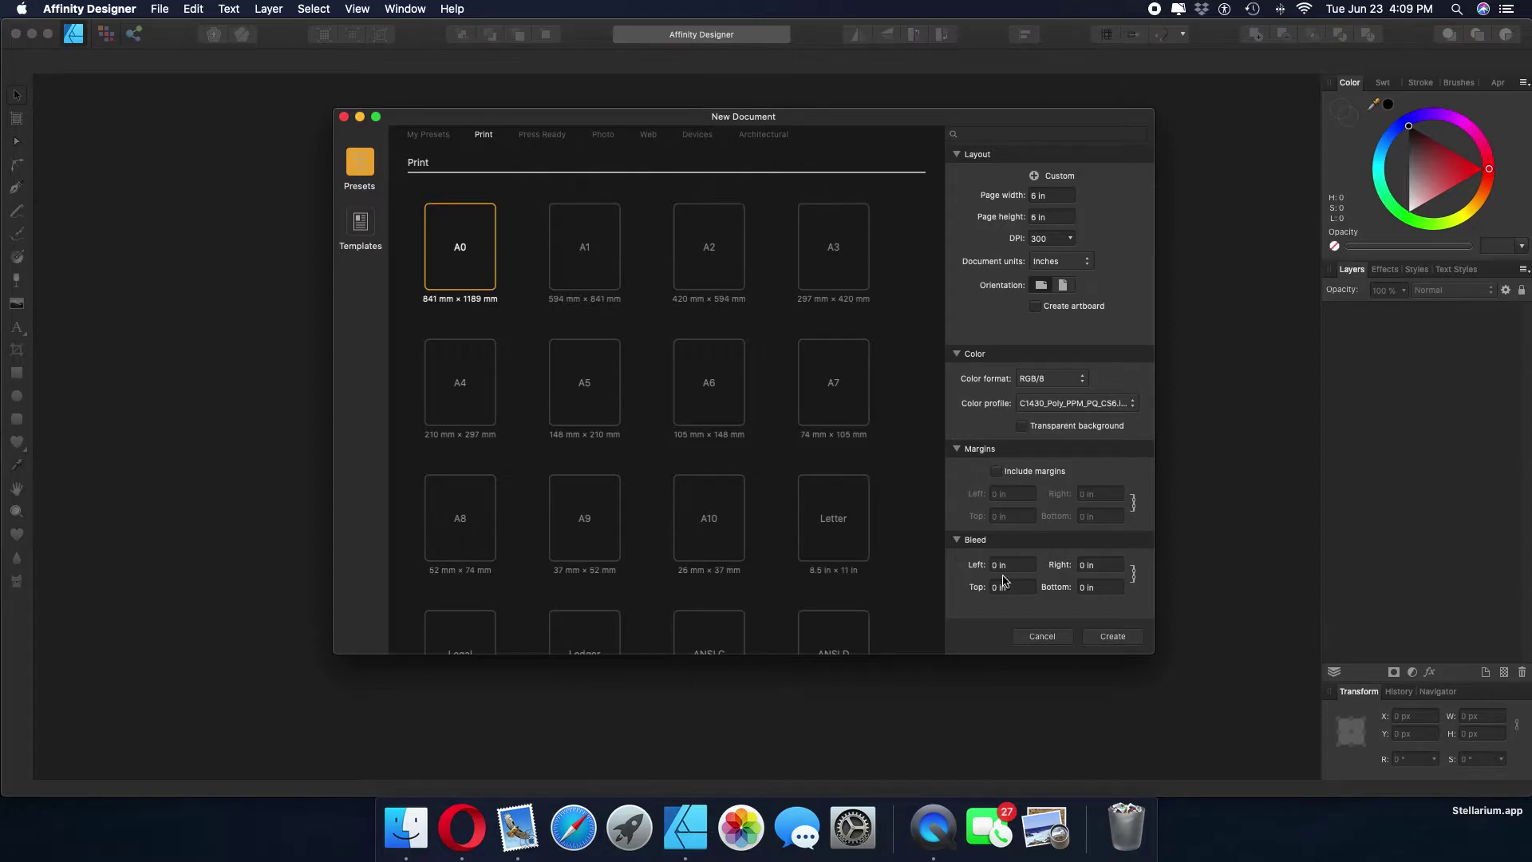
Create the blank 6 × 6 in, 300 DPI document
{"action": "left_click", "coordinate": [1114, 639]}
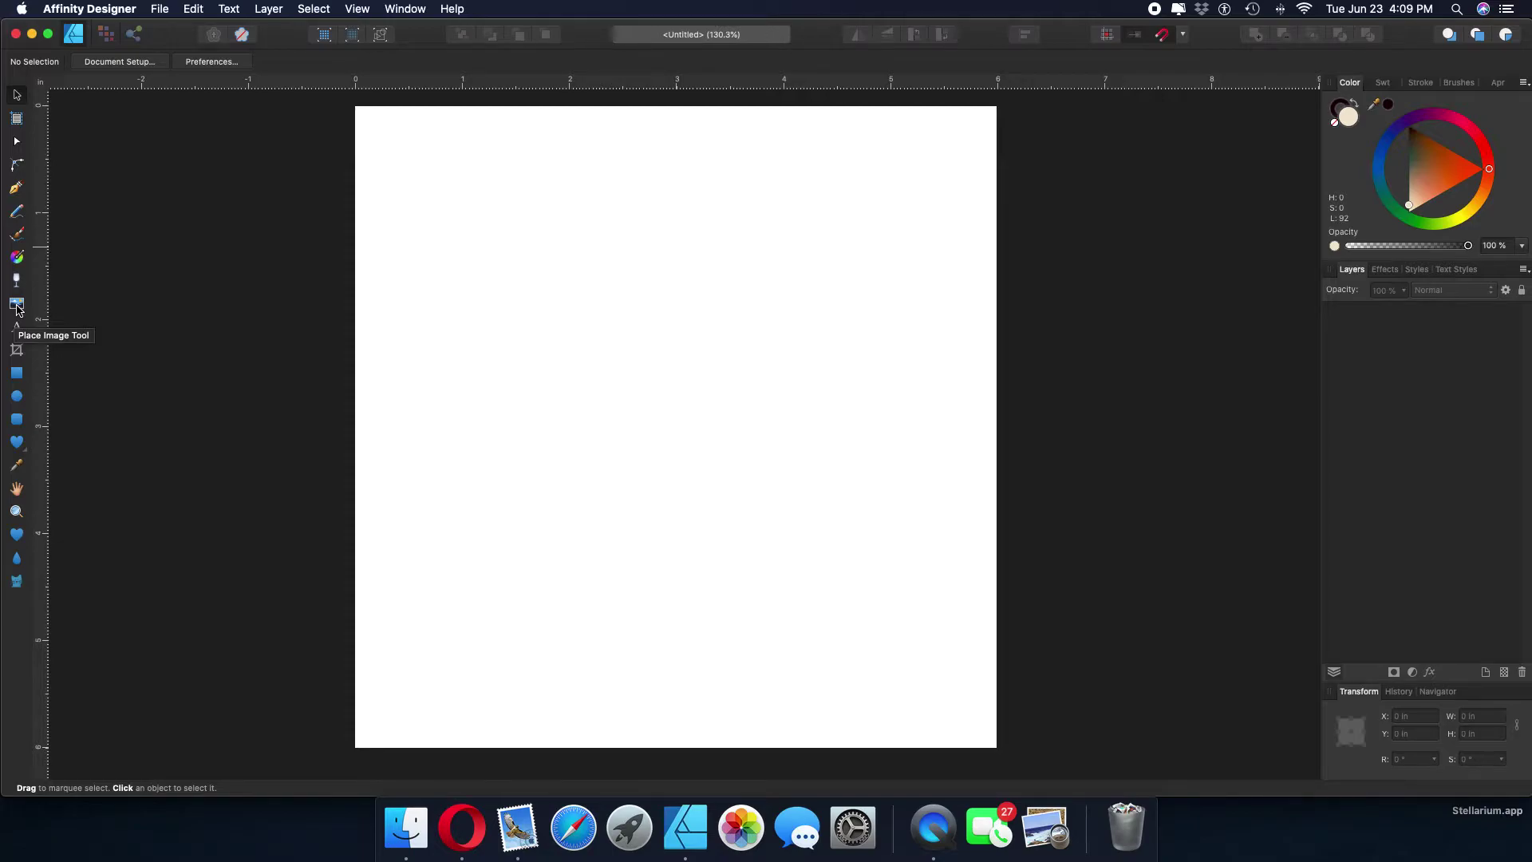
Pick the Welcome Farmhouse rooster JPG from the Desktop with the Place Image Tool
{"action": "left_click", "coordinate": [17, 304]}
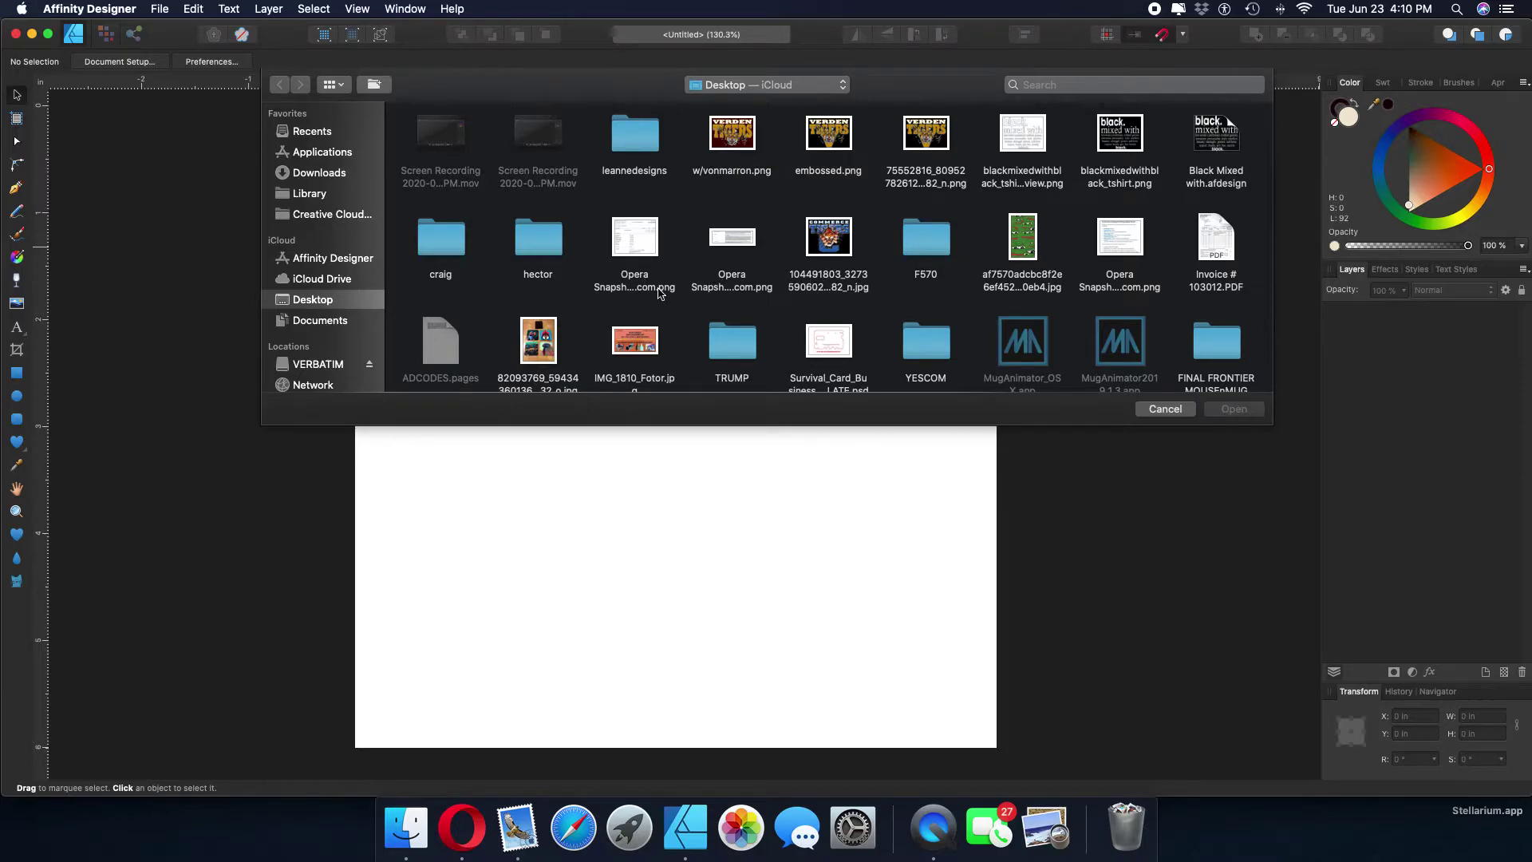
{"action": "scroll", "coordinate": [677, 279], "scroll_direction": "down", "scroll_amount": 5}
{"action": "scroll", "coordinate": [677, 279], "scroll_direction": "down", "scroll_amount": 2}
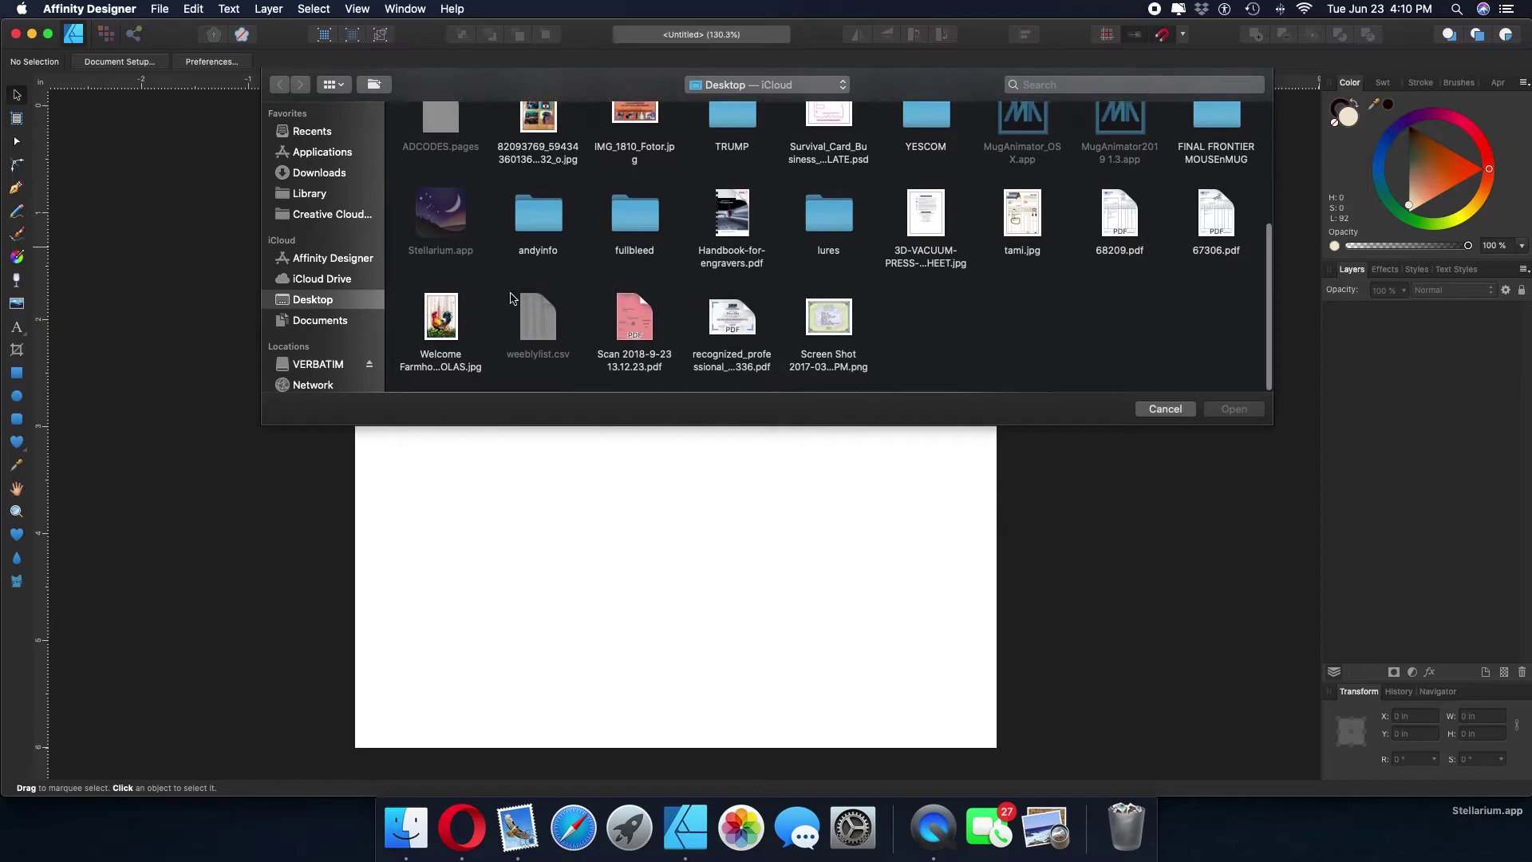
{"action": "left_click", "coordinate": [445, 316]}
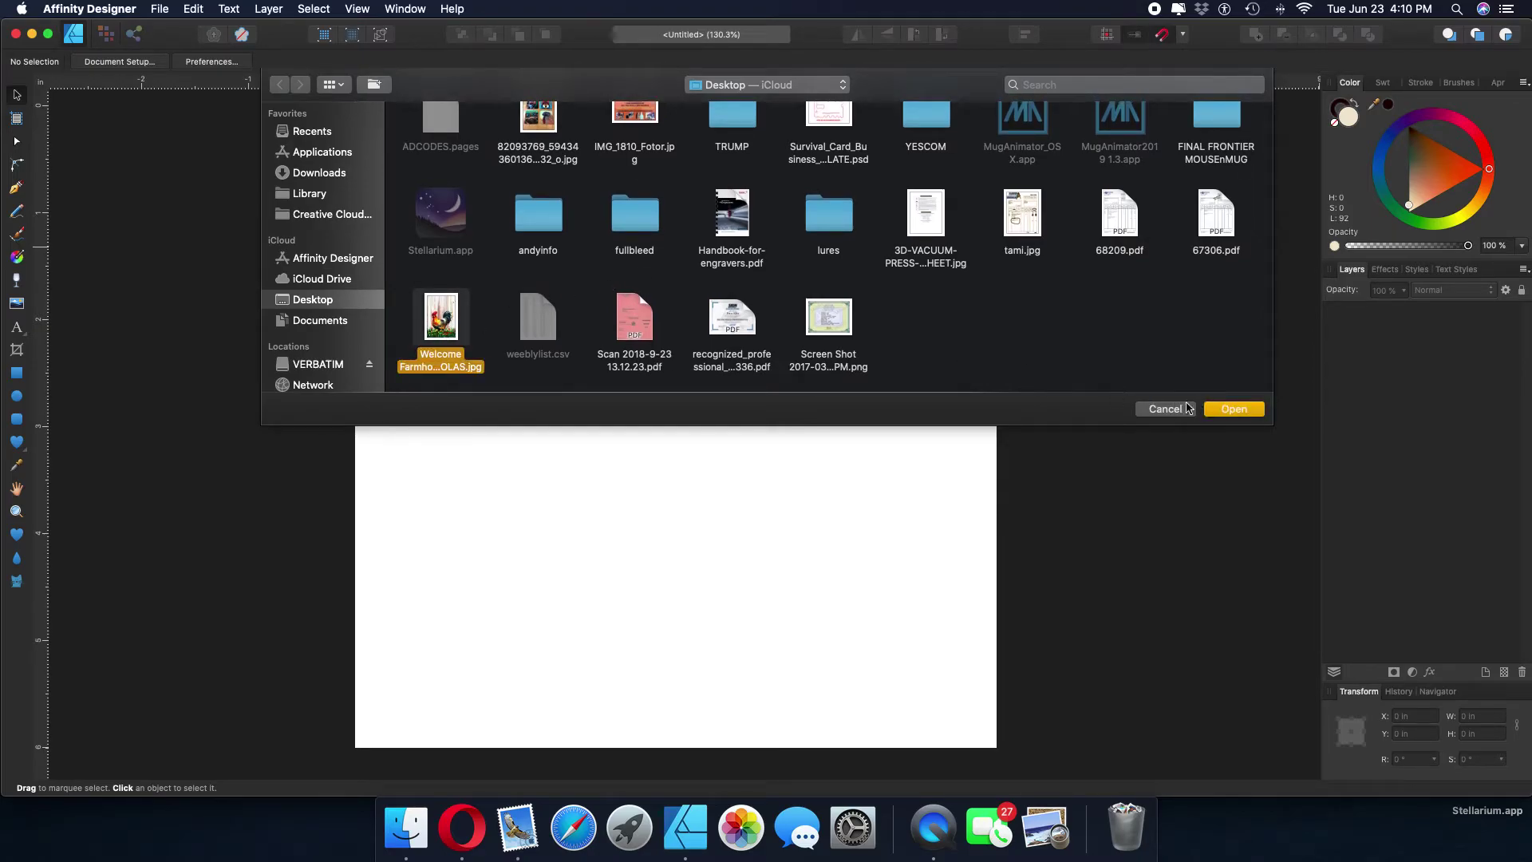
{"action": "left_click", "coordinate": [1214, 412]}
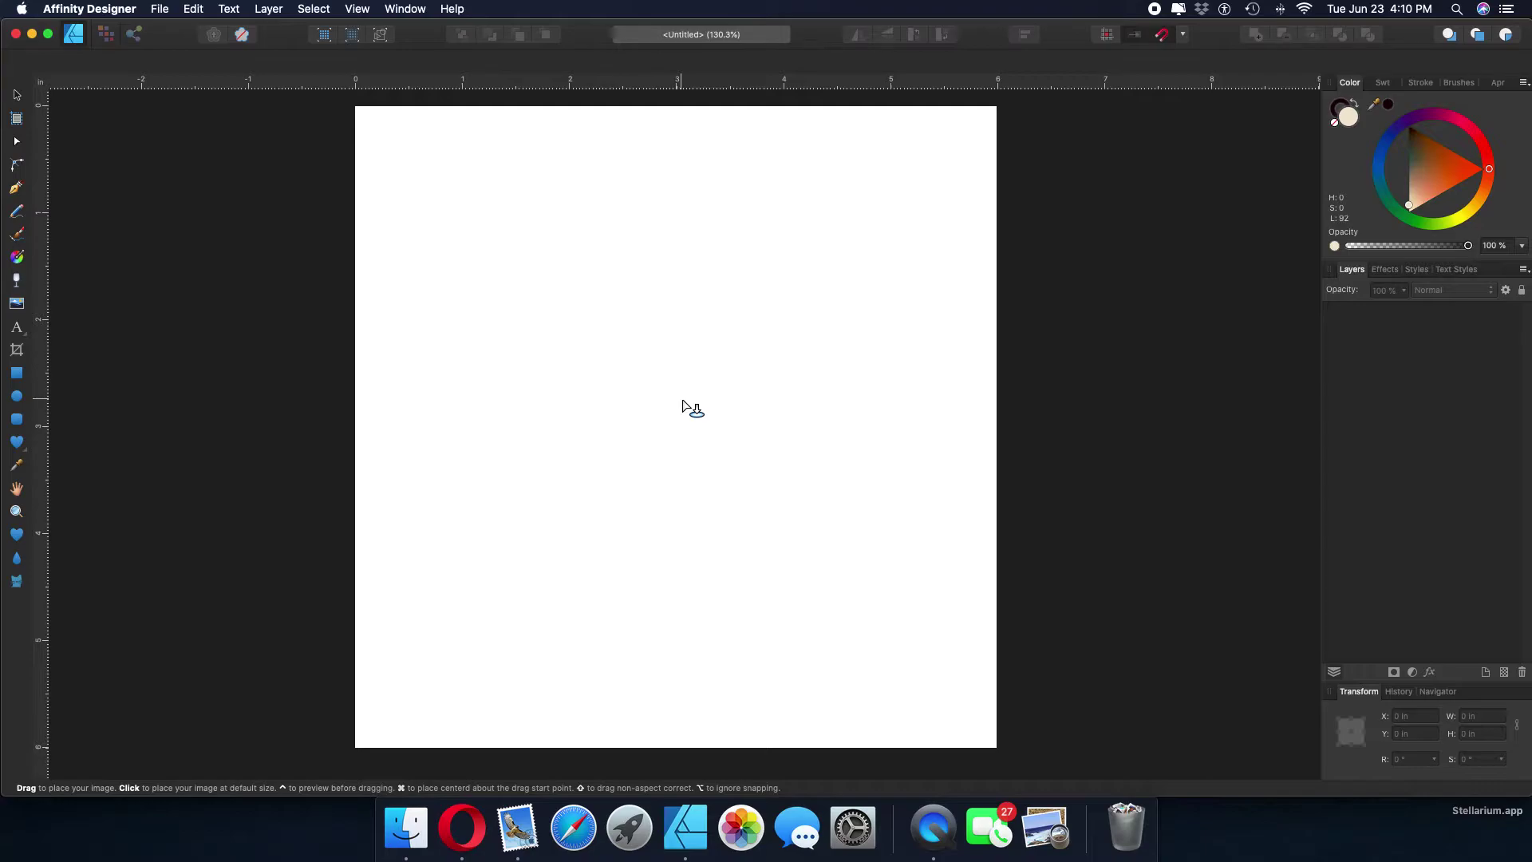
Drop the rooster image onto the canvas at its default 11.667 × 17.05 in size
{"action": "scroll", "coordinate": [684, 403], "scroll_direction": "left", "scroll_amount": 2}
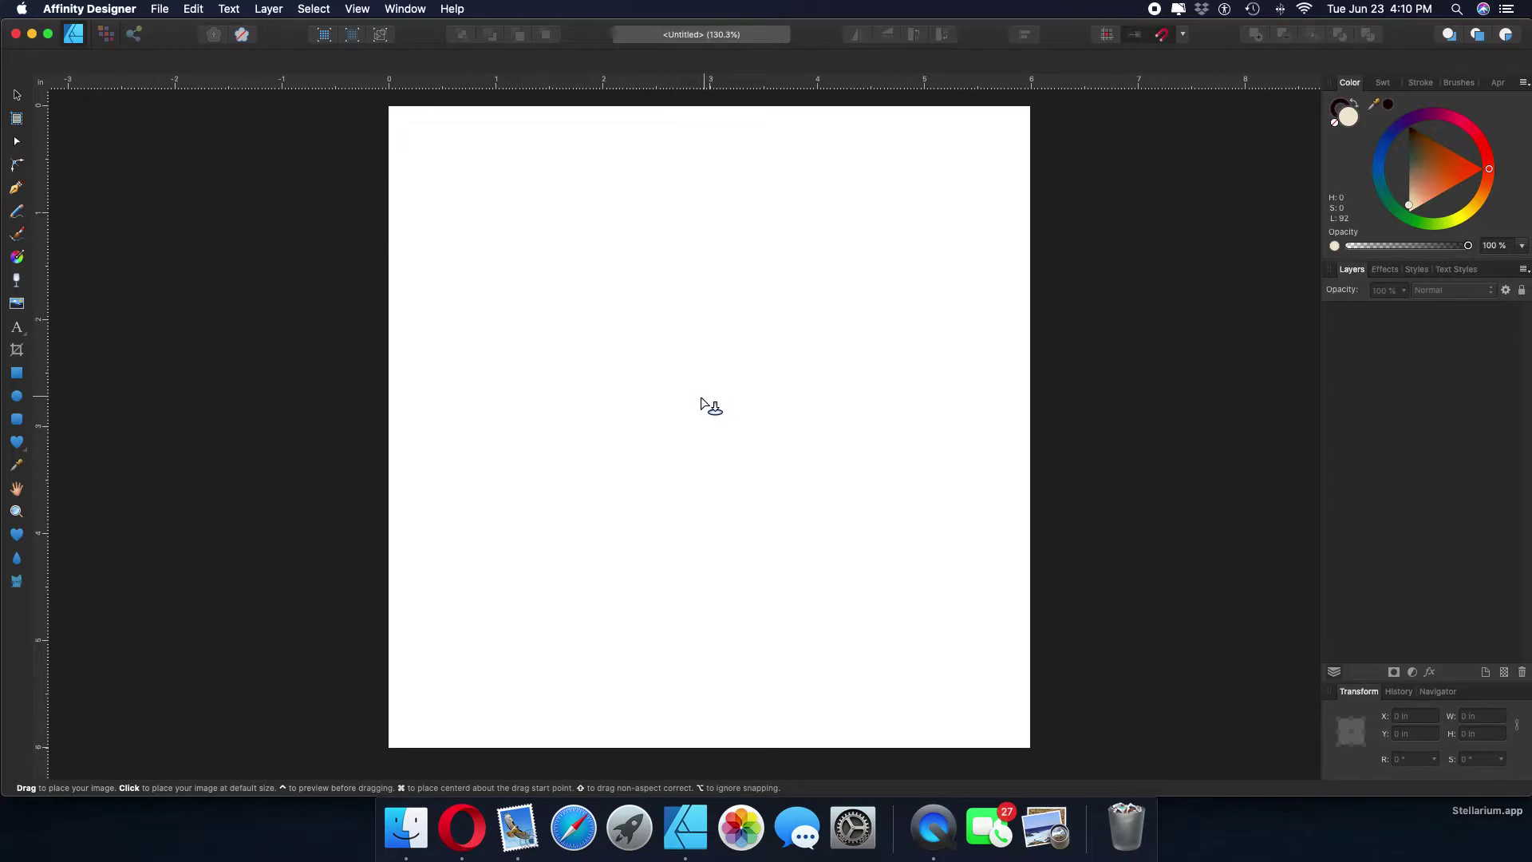
{"action": "scroll", "coordinate": [706, 405], "scroll_direction": "left", "scroll_amount": 1}
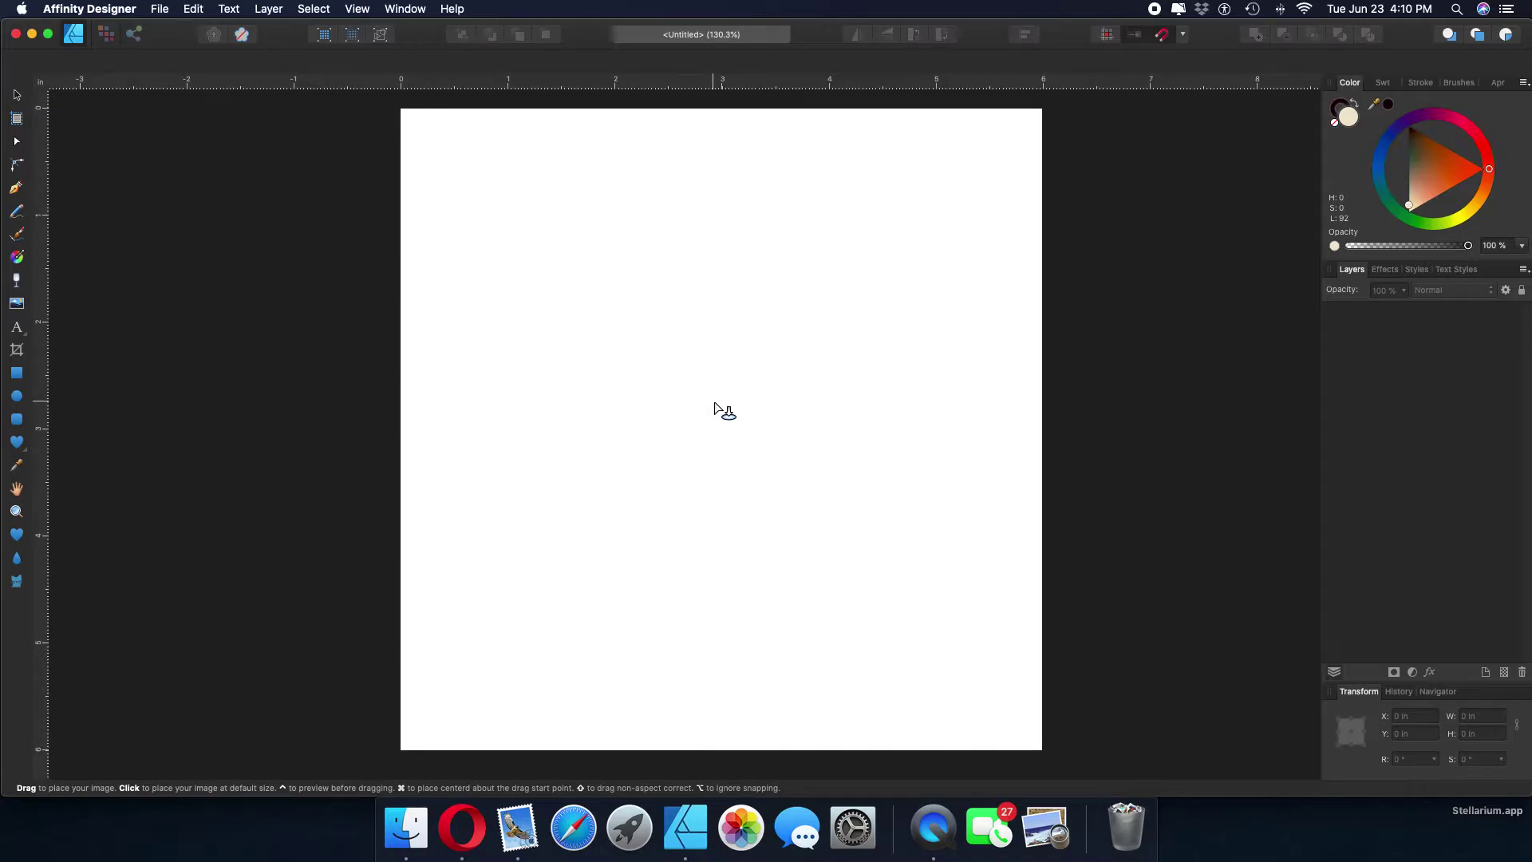
{"action": "left_click", "coordinate": [714, 404]}
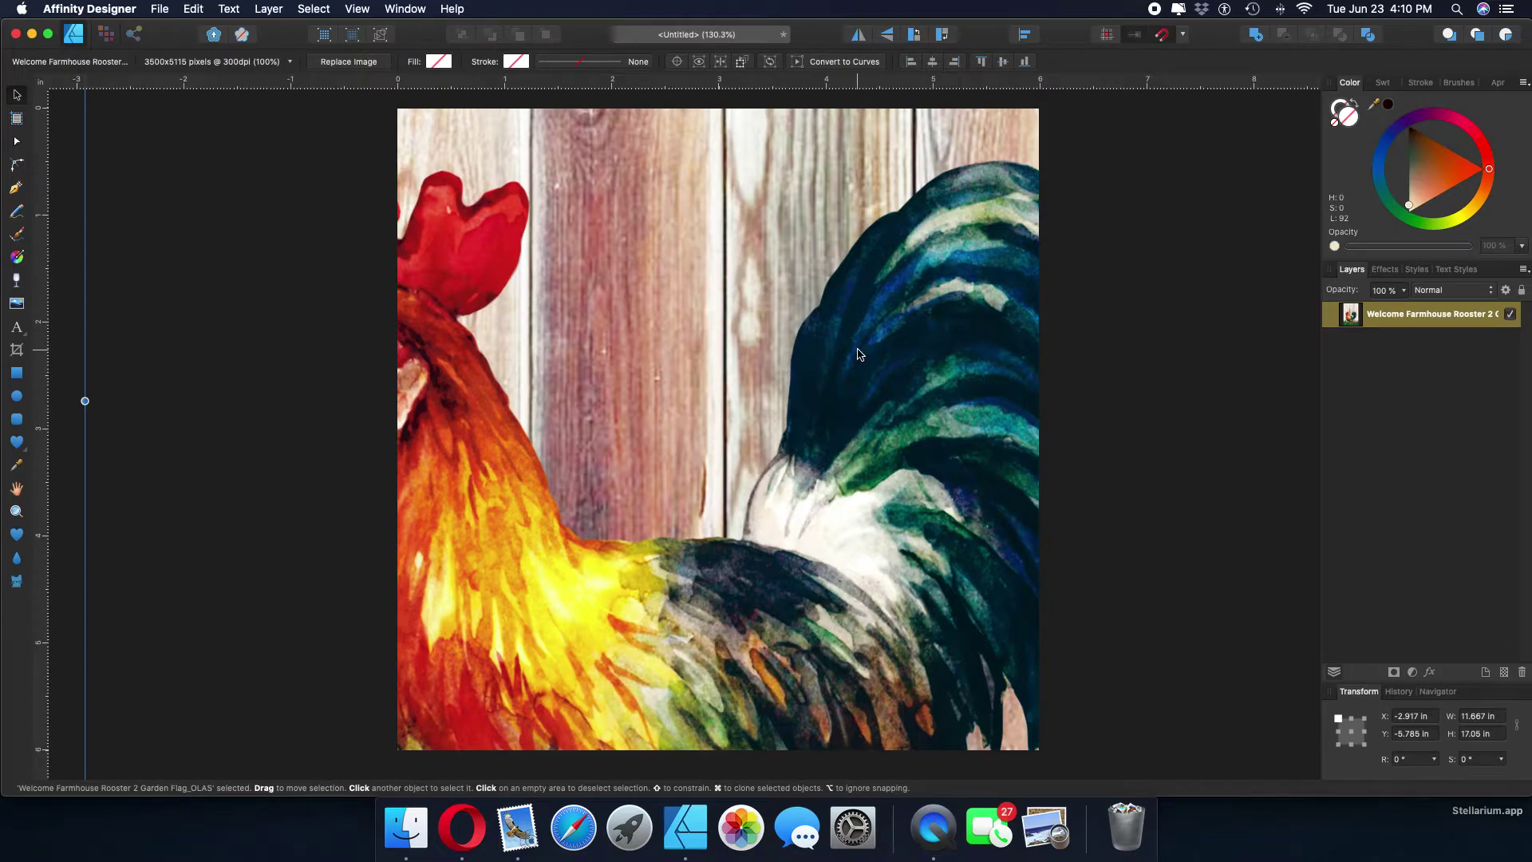
{"action": "scroll", "coordinate": [859, 354], "scroll_direction": "right", "scroll_amount": 1}
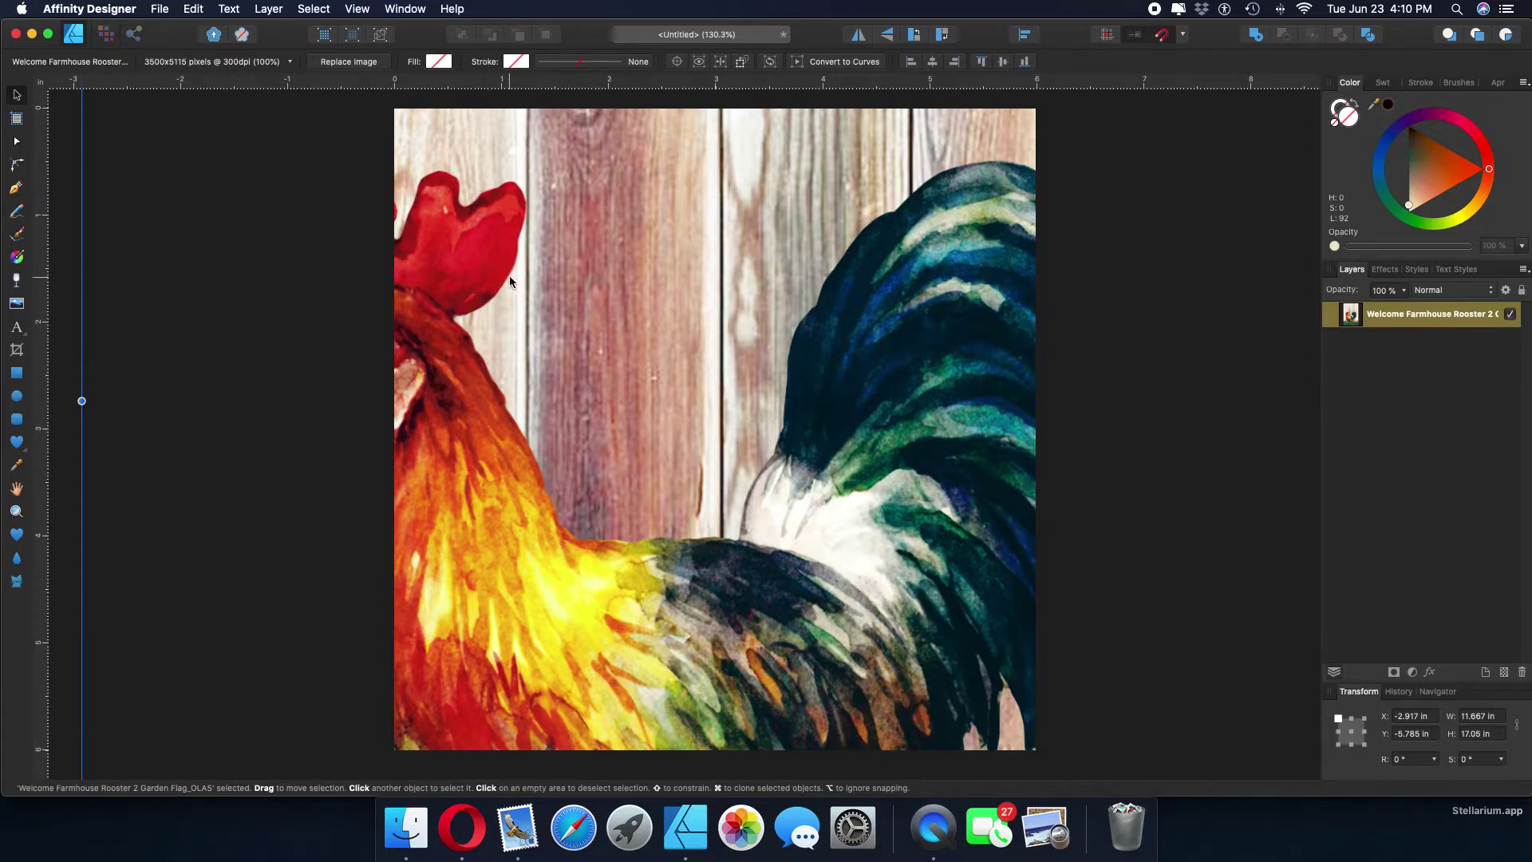
Shrink the rooster image to about 3.7 in wide and move it onto the page
{"action": "left_click_drag", "start_coordinate": [513, 275], "coordinate": [610, 428]}
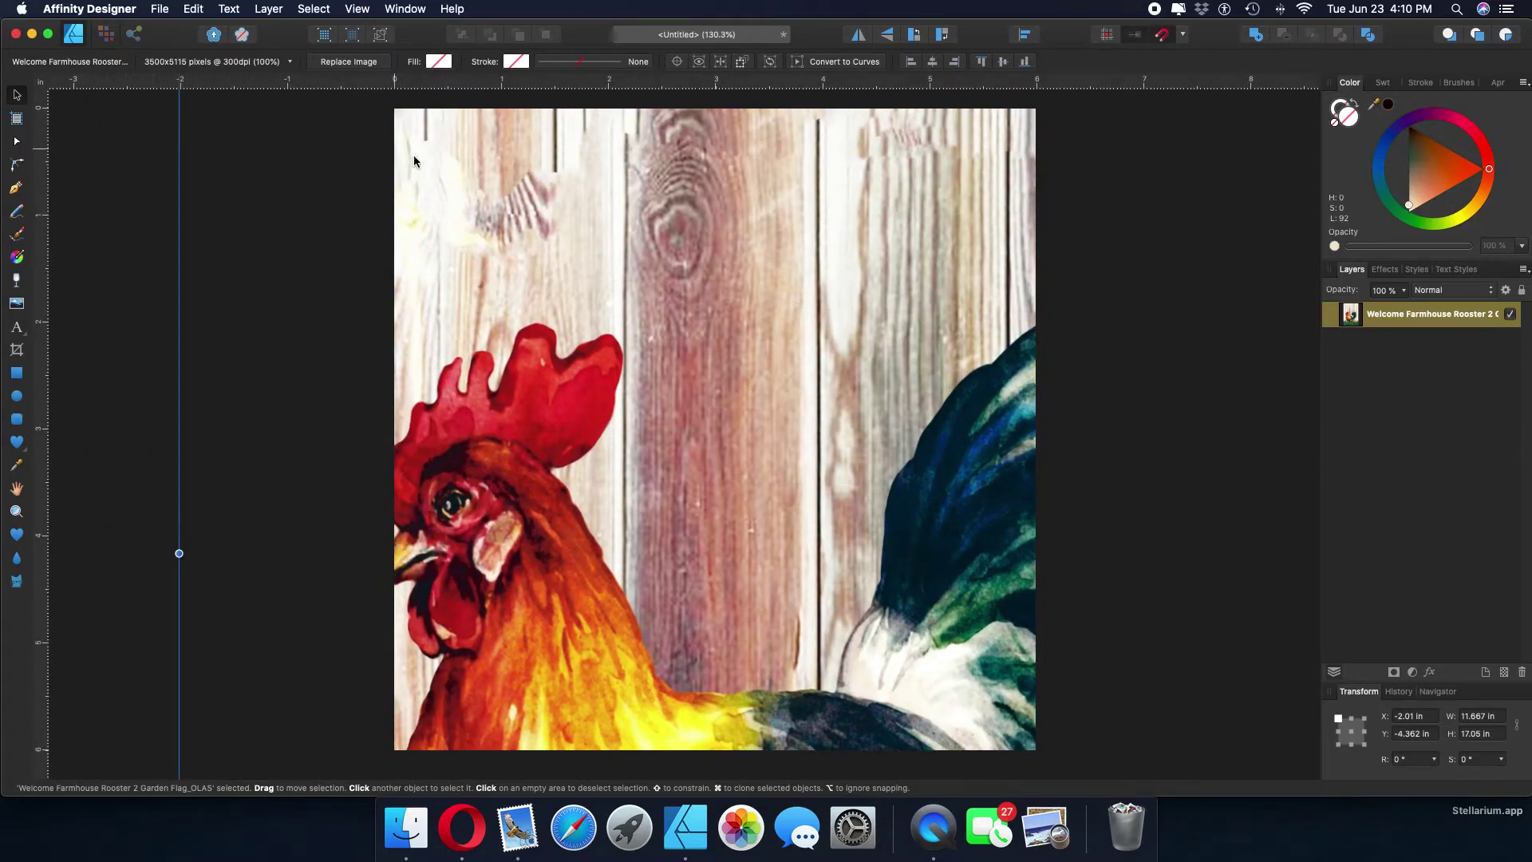
{"action": "left_click_drag", "start_coordinate": [414, 161], "coordinate": [356, 314]}
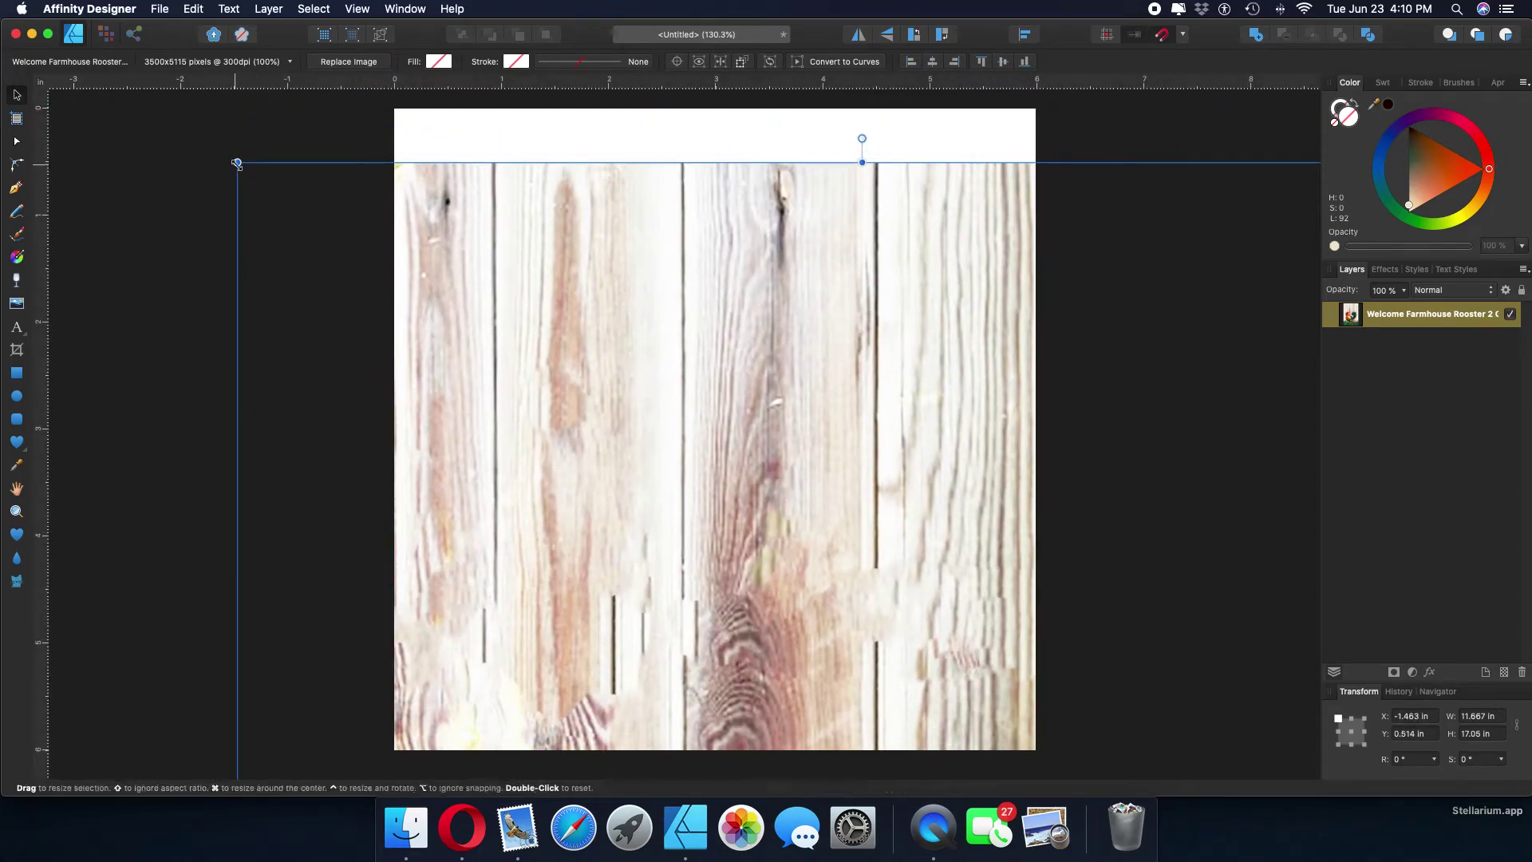
{"action": "left_click_drag", "start_coordinate": [237, 163], "coordinate": [558, 624]}
{"action": "left_click_drag", "start_coordinate": [619, 681], "coordinate": [633, 626]}
{"action": "left_click_drag", "start_coordinate": [684, 673], "coordinate": [638, 434]}
{"action": "left_click_drag", "start_coordinate": [711, 599], "coordinate": [613, 296]}
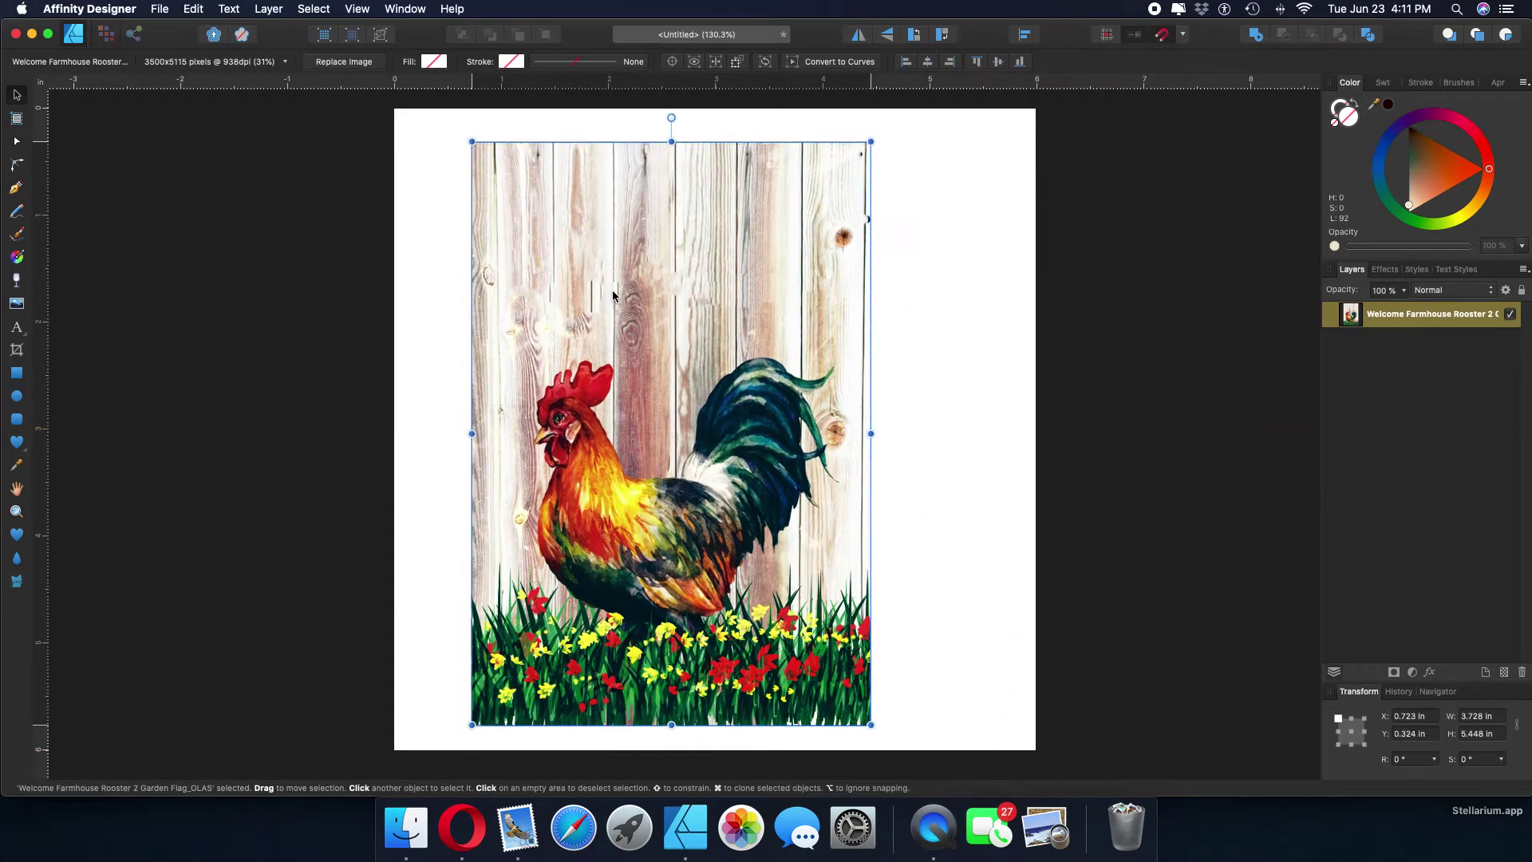
{"action": "left_click_drag", "start_coordinate": [644, 411], "coordinate": [568, 374]}
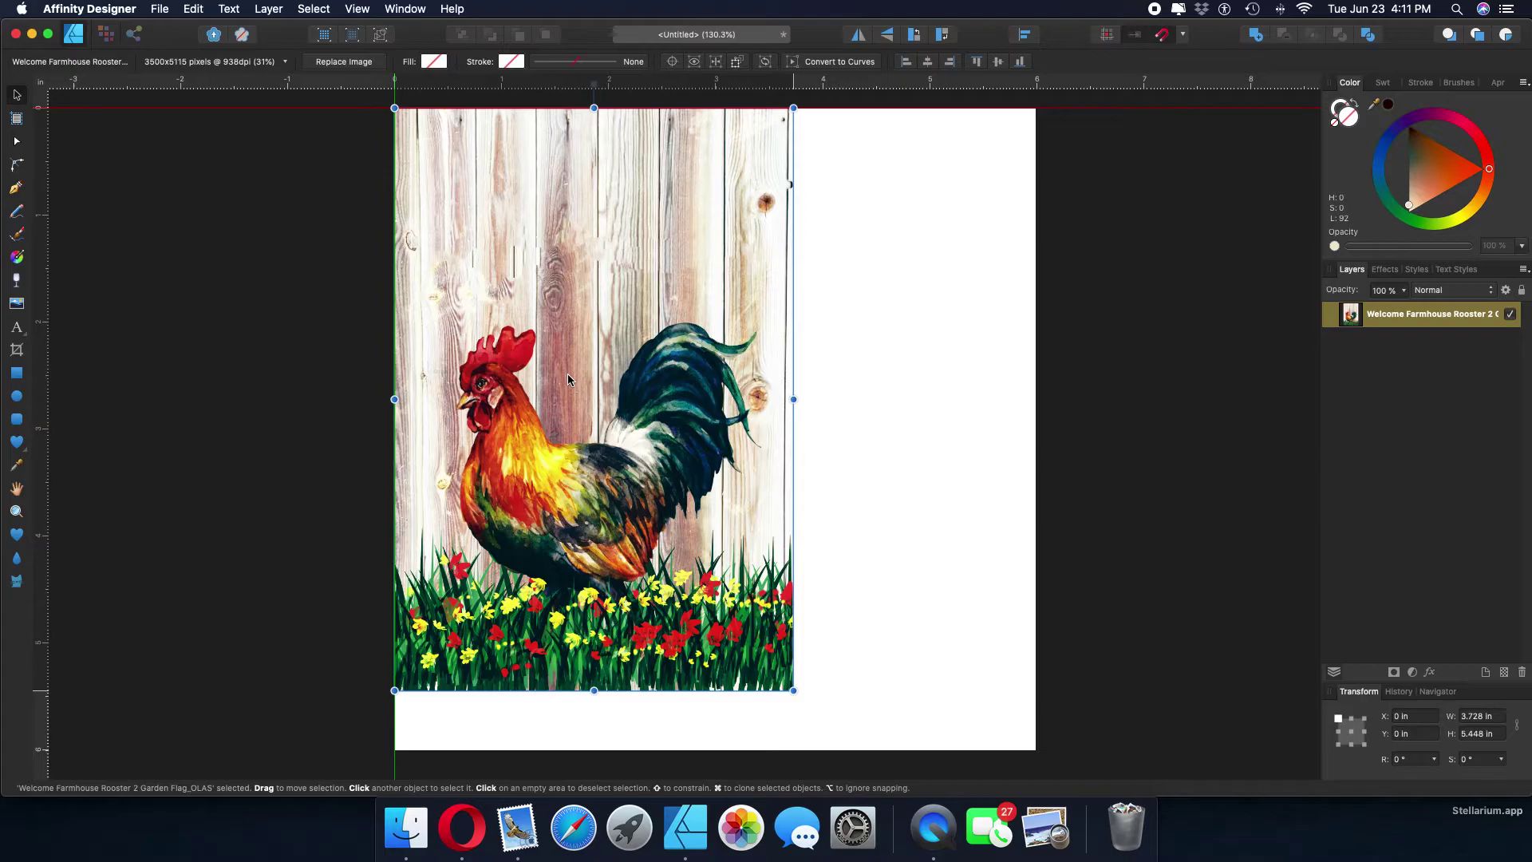
{"action": "left_click_drag", "start_coordinate": [568, 373], "coordinate": [568, 373]}
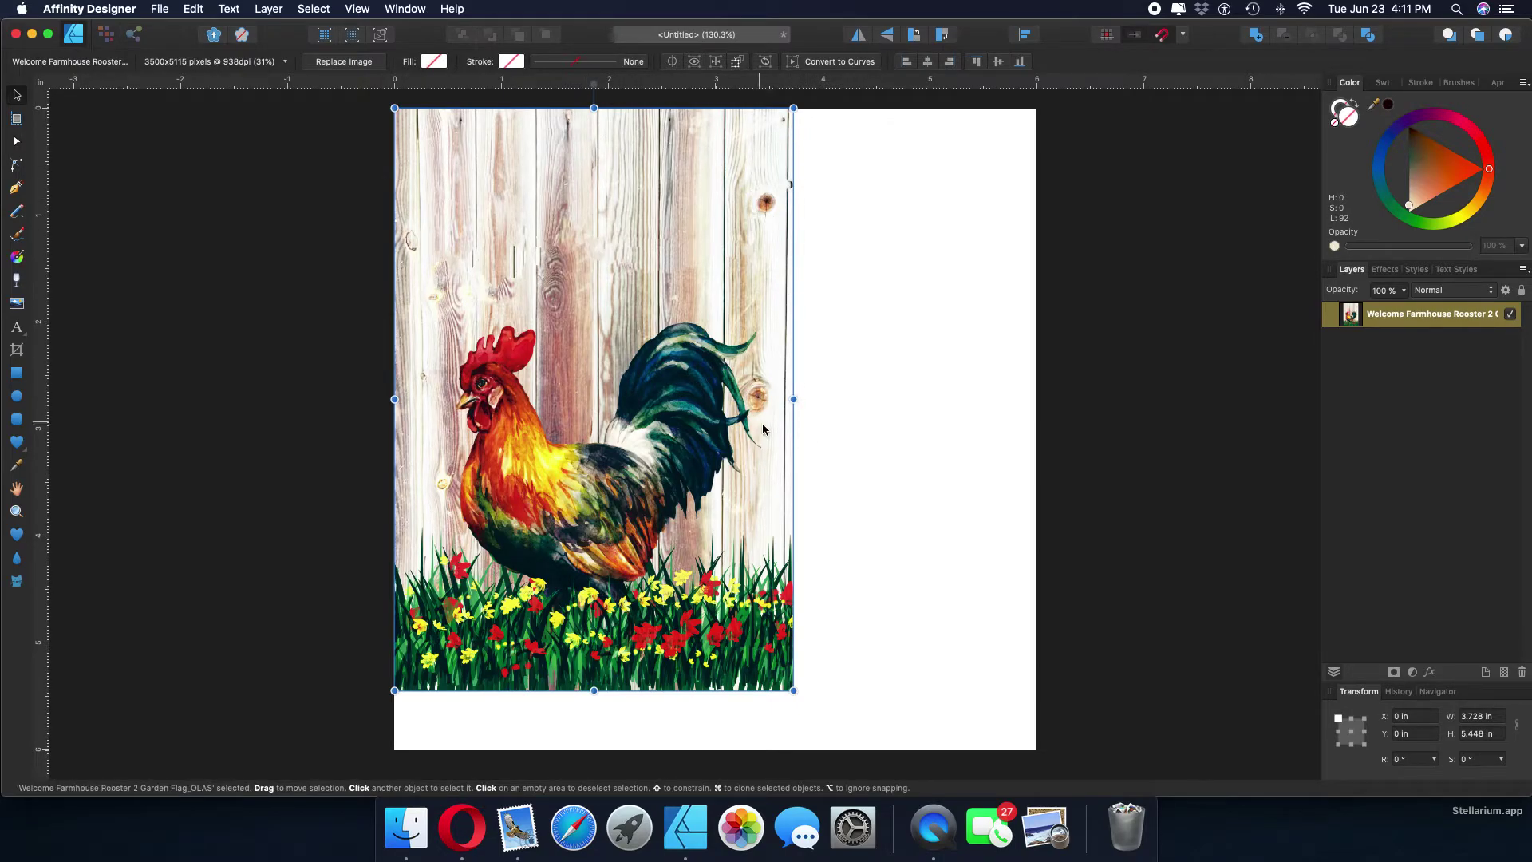
Stretch the rooster image to 6 in wide and 6 in high to match the page
{"action": "scroll", "coordinate": [794, 400], "scroll_direction": "left", "scroll_amount": 2}
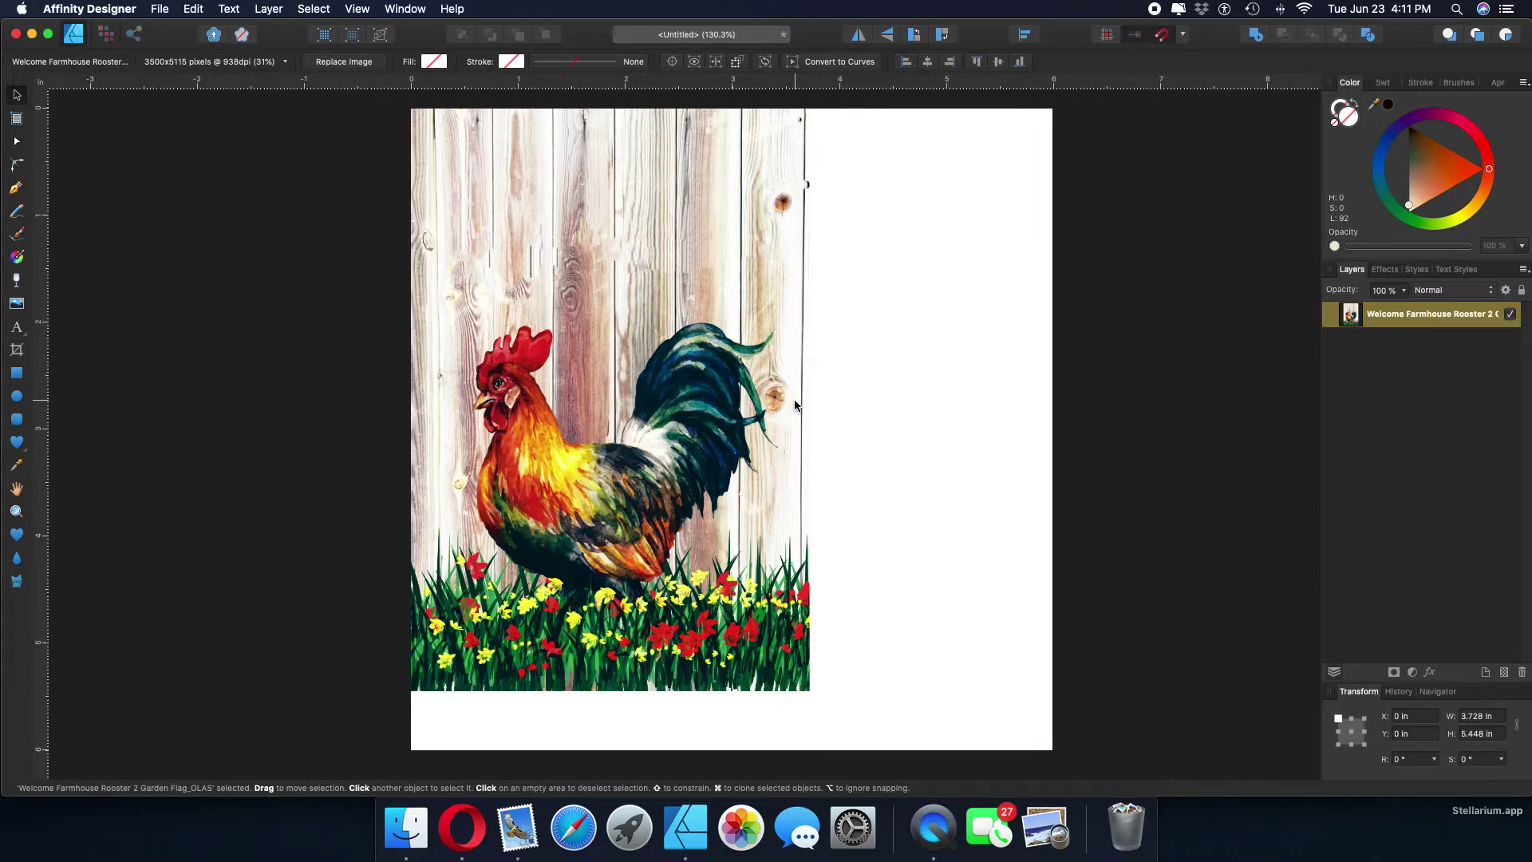
{"action": "left_click_drag", "start_coordinate": [812, 400], "coordinate": [1054, 400]}
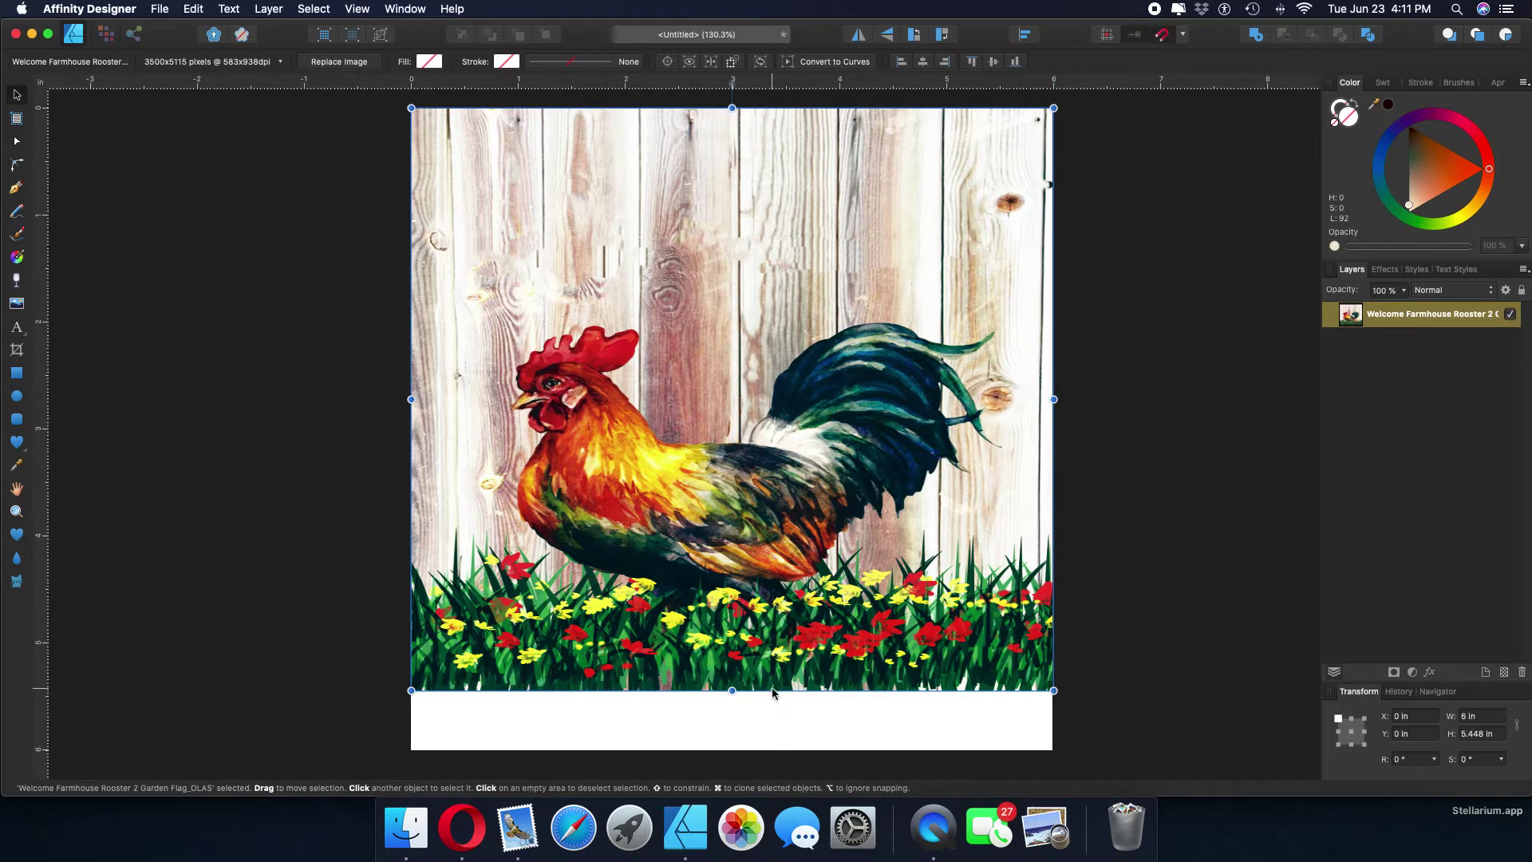
{"action": "scroll", "coordinate": [739, 703], "scroll_direction": "down", "scroll_amount": 5}
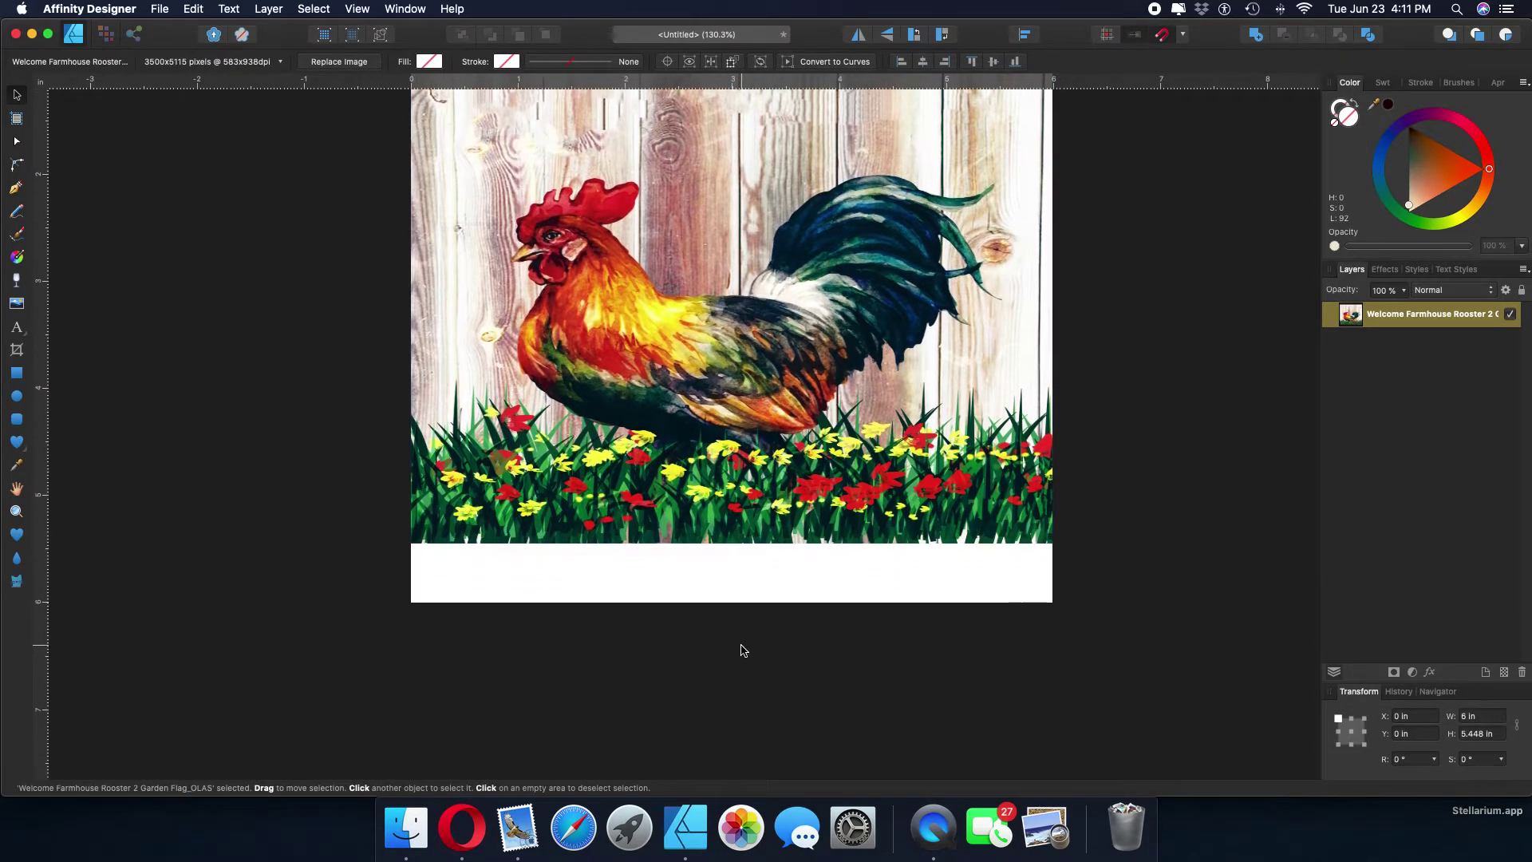
{"action": "scroll", "coordinate": [732, 630], "scroll_direction": "down", "scroll_amount": 3}
{"action": "scroll", "coordinate": [735, 633], "scroll_direction": "up", "scroll_amount": 4}
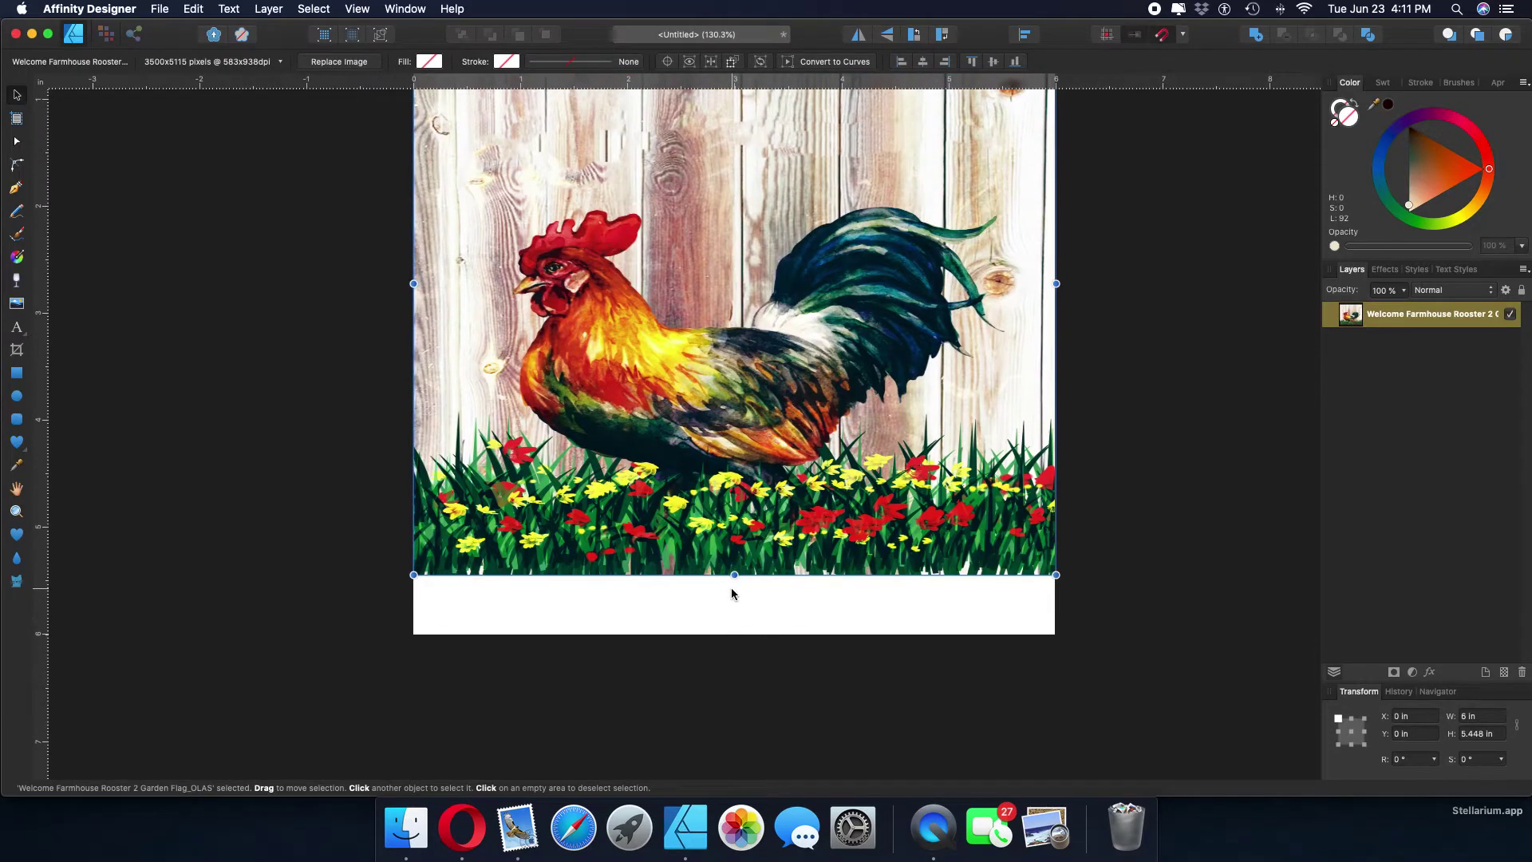
{"action": "left_click_drag", "start_coordinate": [736, 574], "coordinate": [735, 634]}
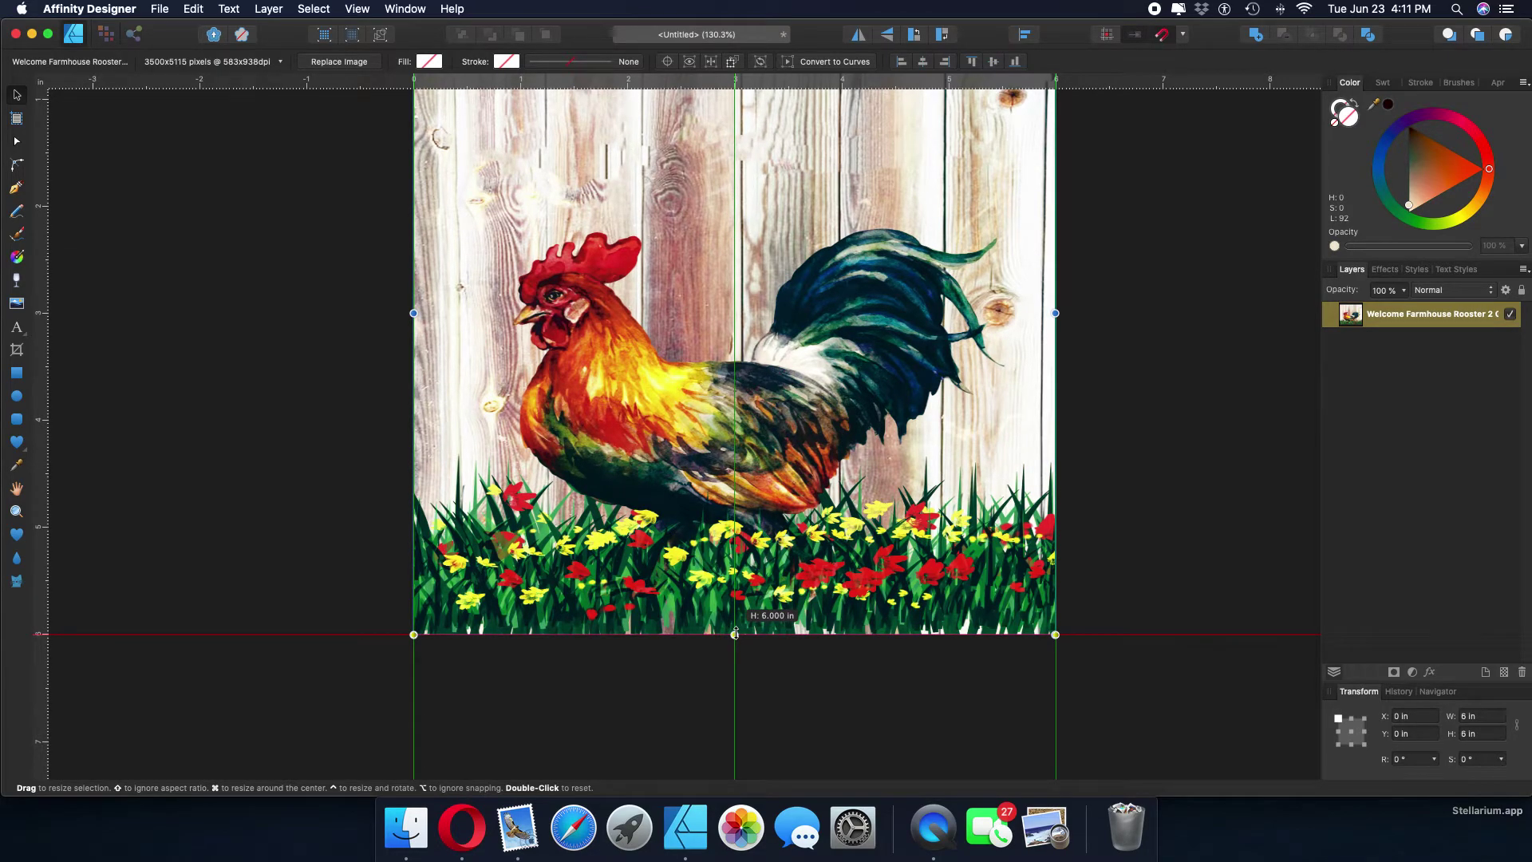
{"action": "left_click_drag", "start_coordinate": [735, 633], "coordinate": [735, 634]}
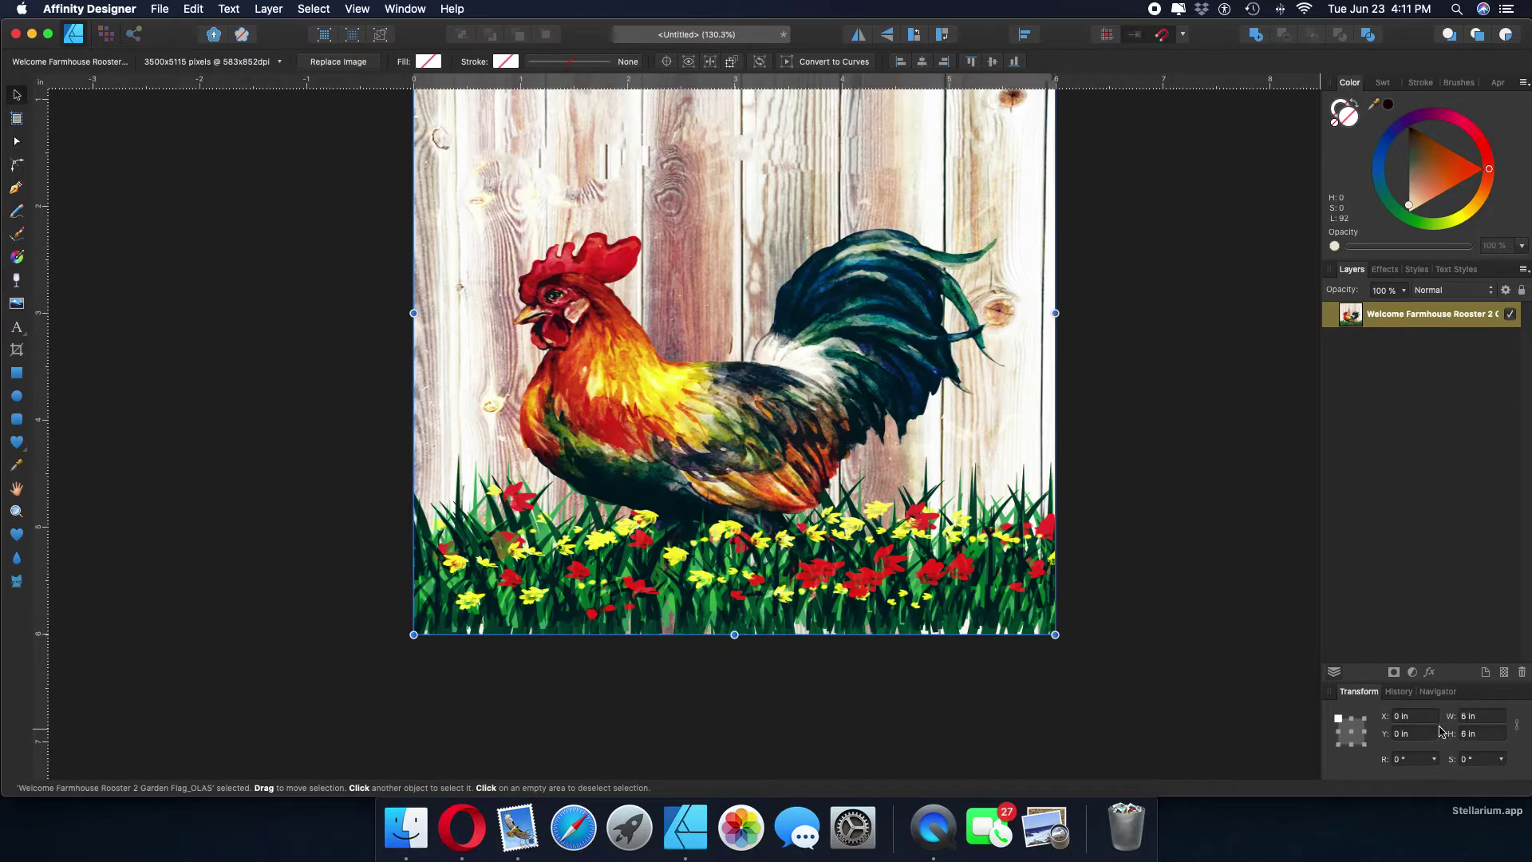
{"action": "scroll", "coordinate": [1070, 679], "scroll_direction": "up", "scroll_amount": 3}
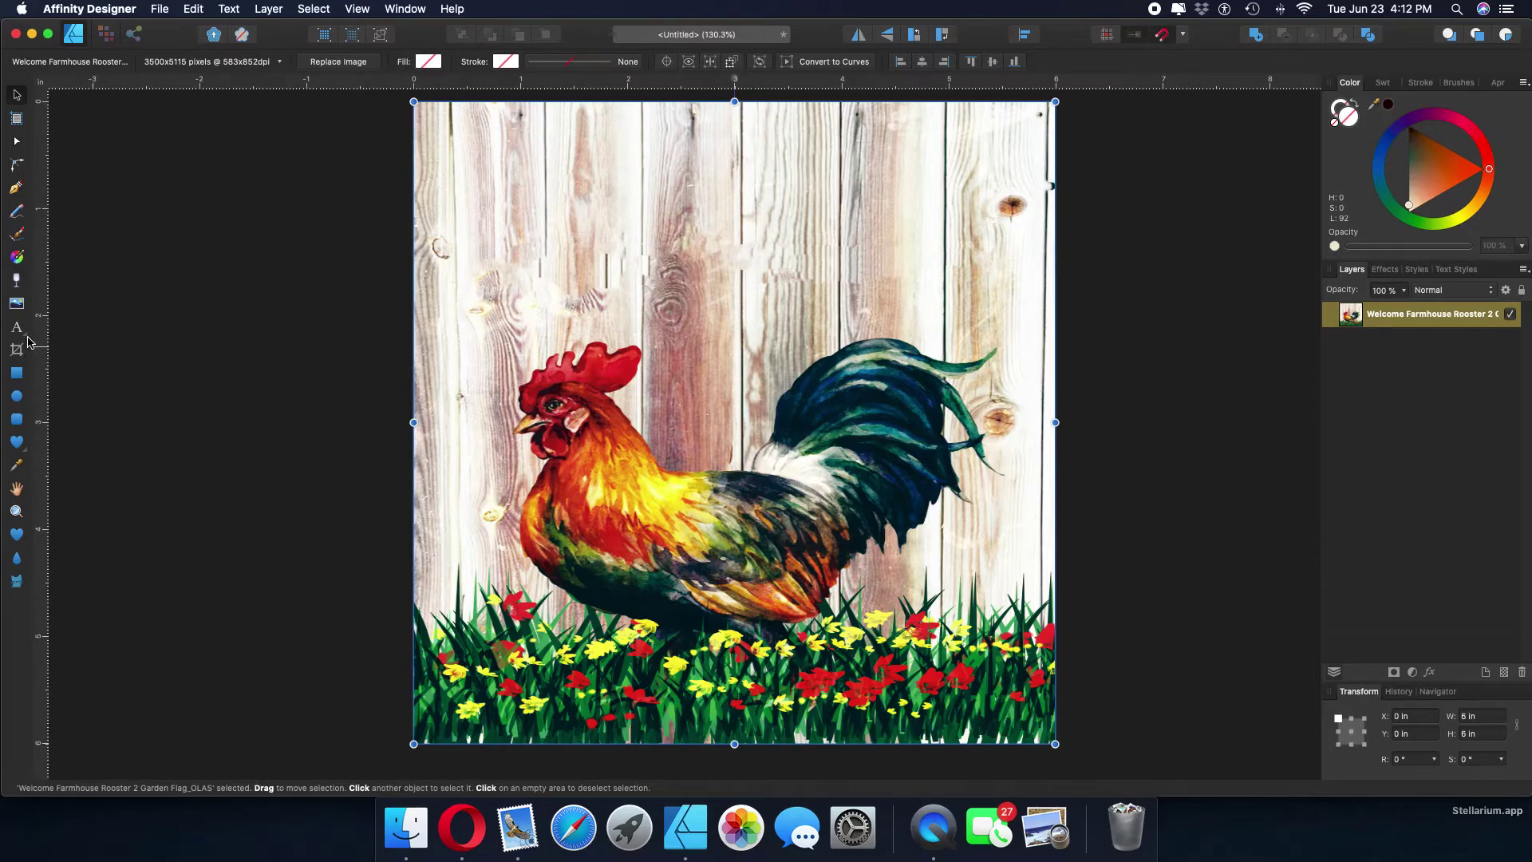
{"action": "left_click", "coordinate": [27, 341]}
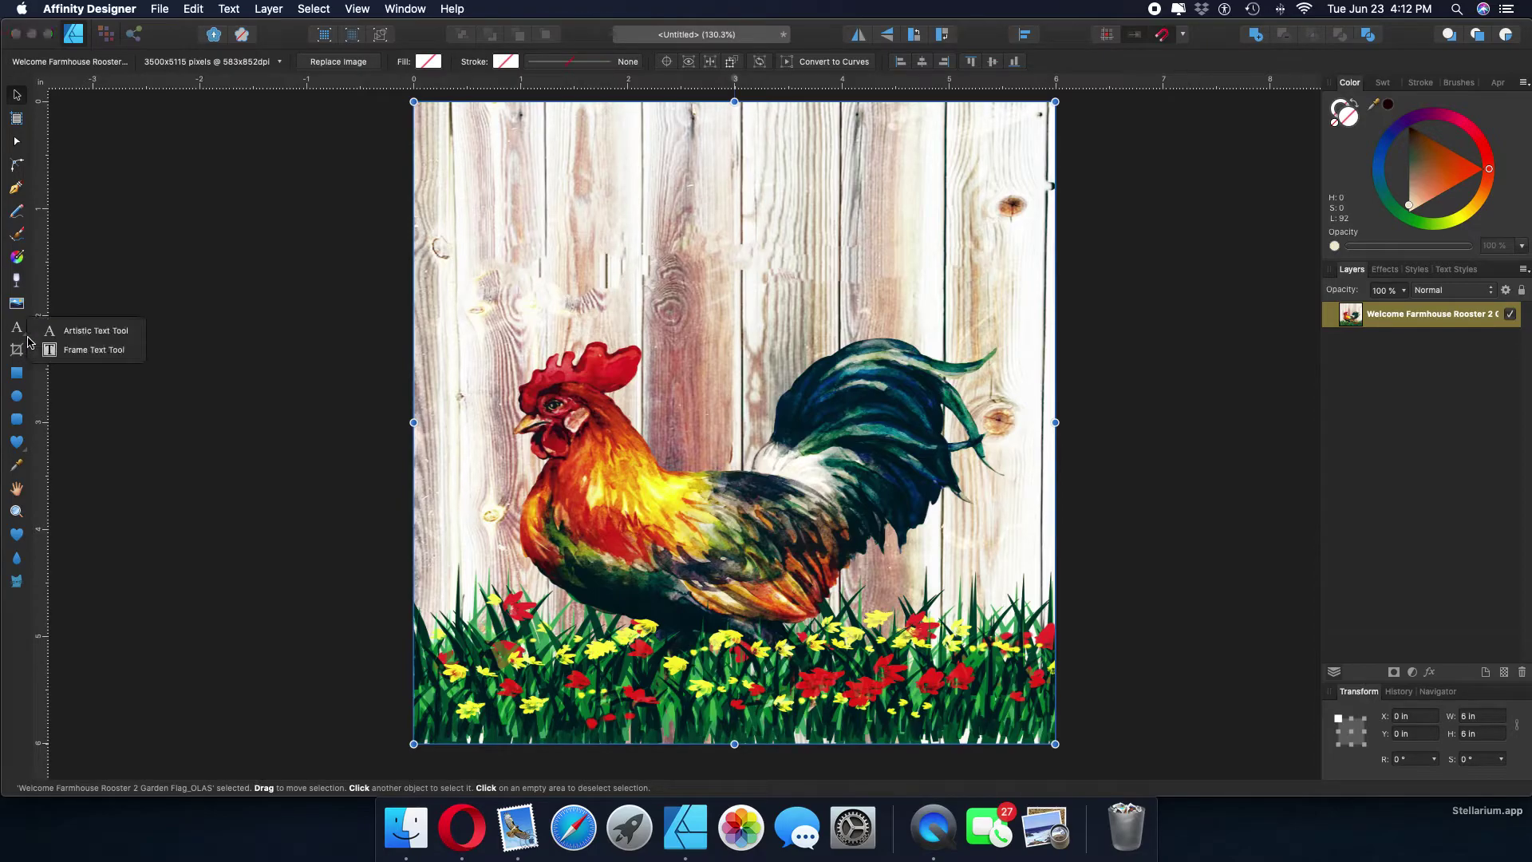
Add PETER as 12 pt artistic text above the rooster
{"action": "left_click", "coordinate": [88, 339]}
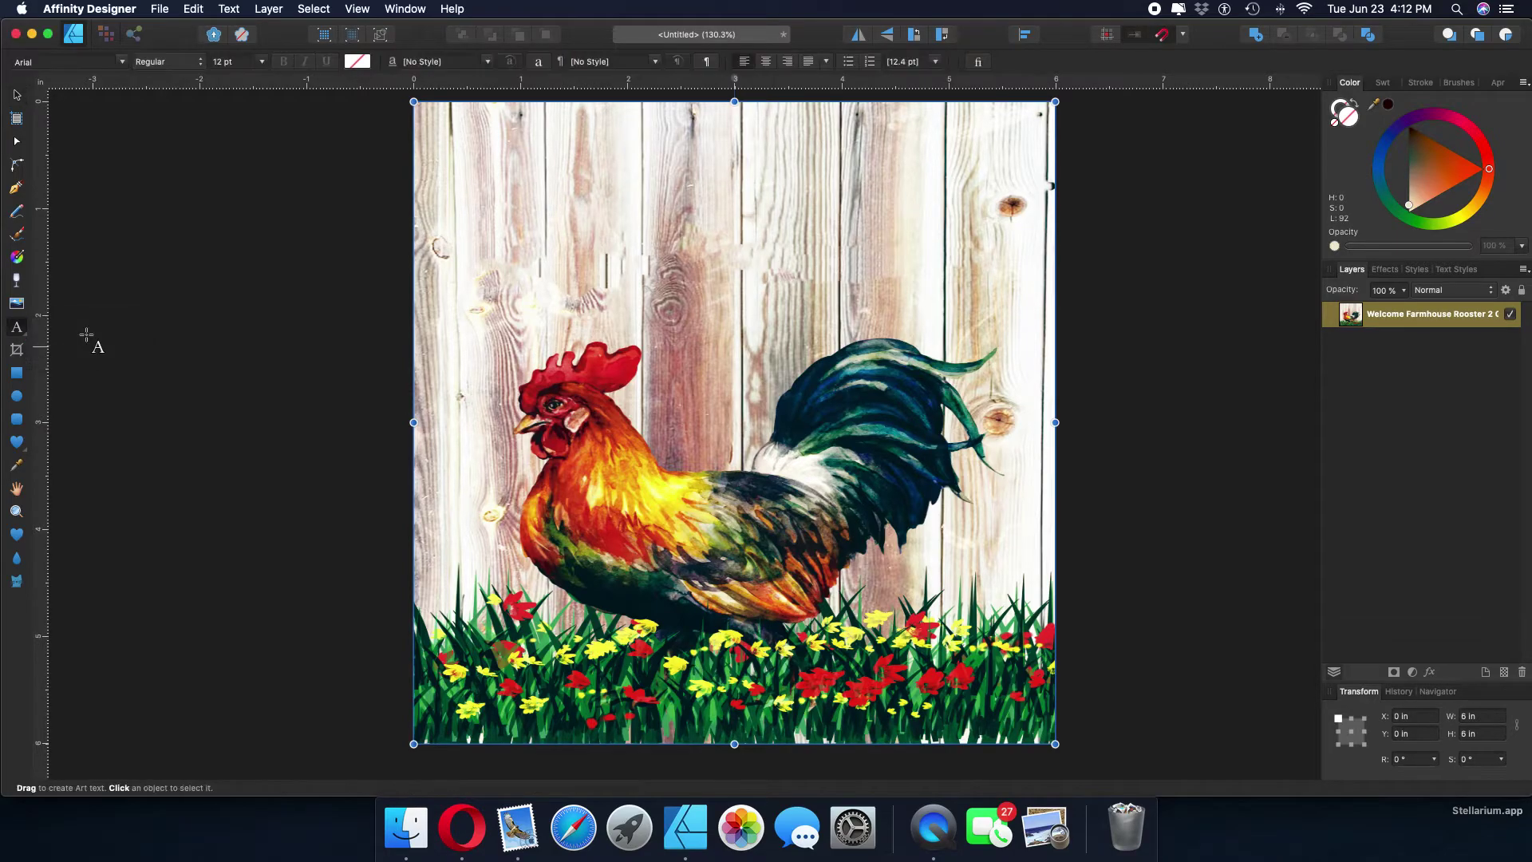
{"action": "left_click", "coordinate": [734, 225]}
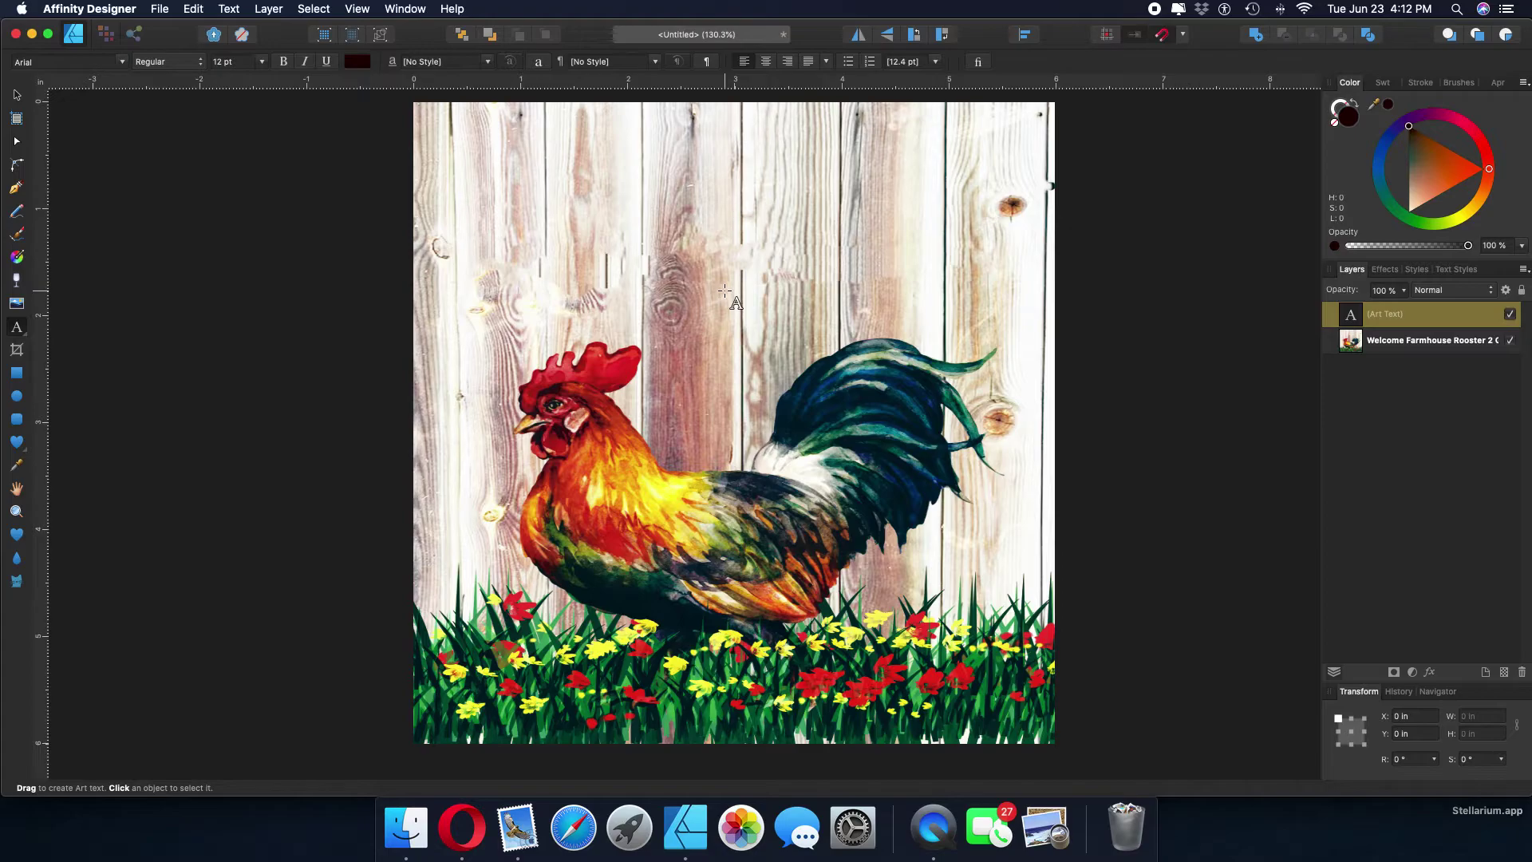
{"action": "type", "text": "PETER"}
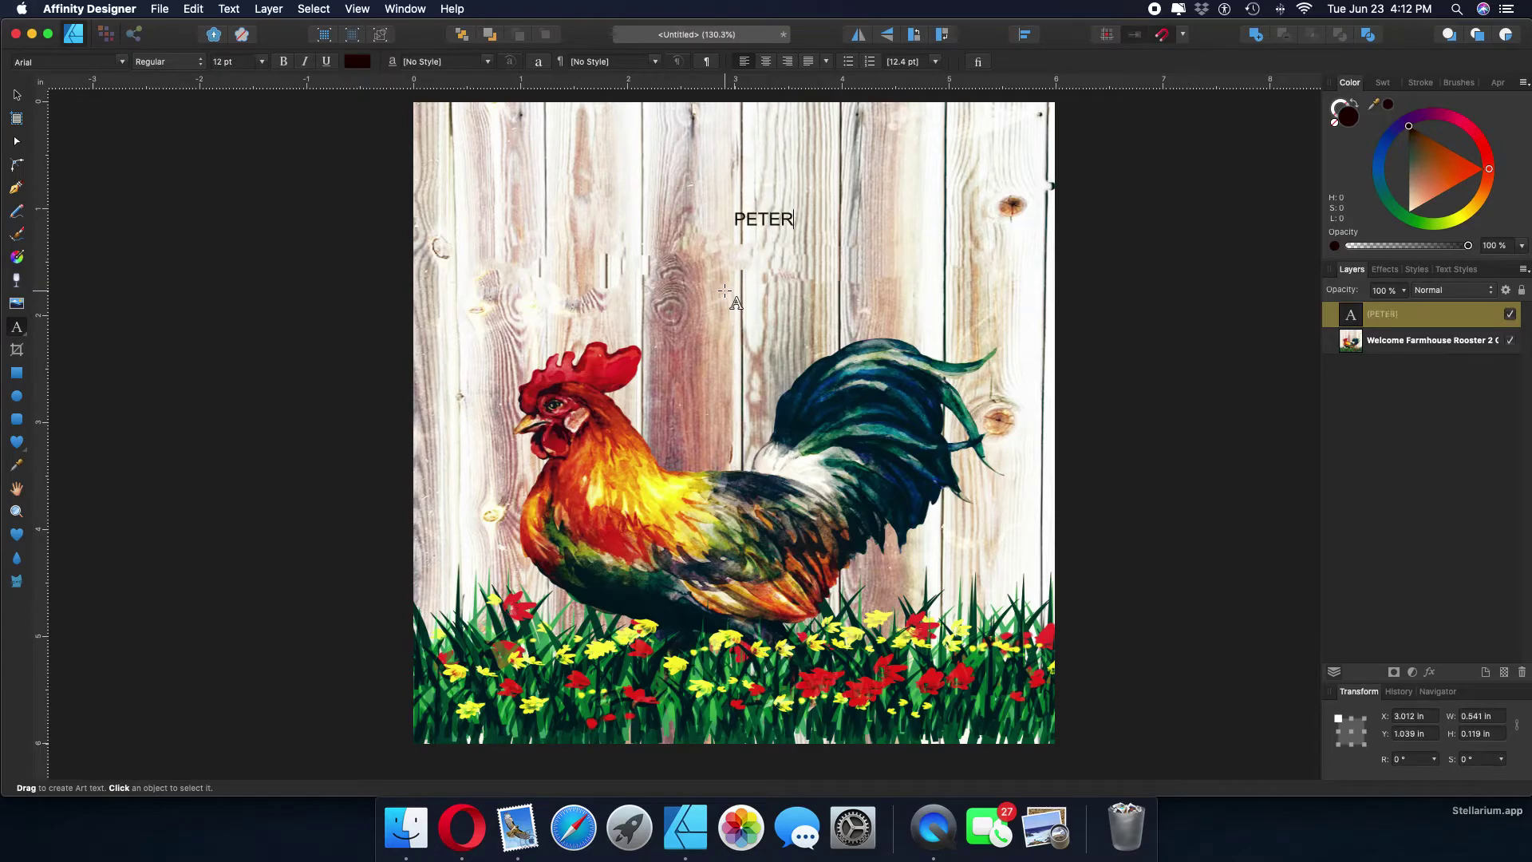
{"action": "key", "text": "Escape"}
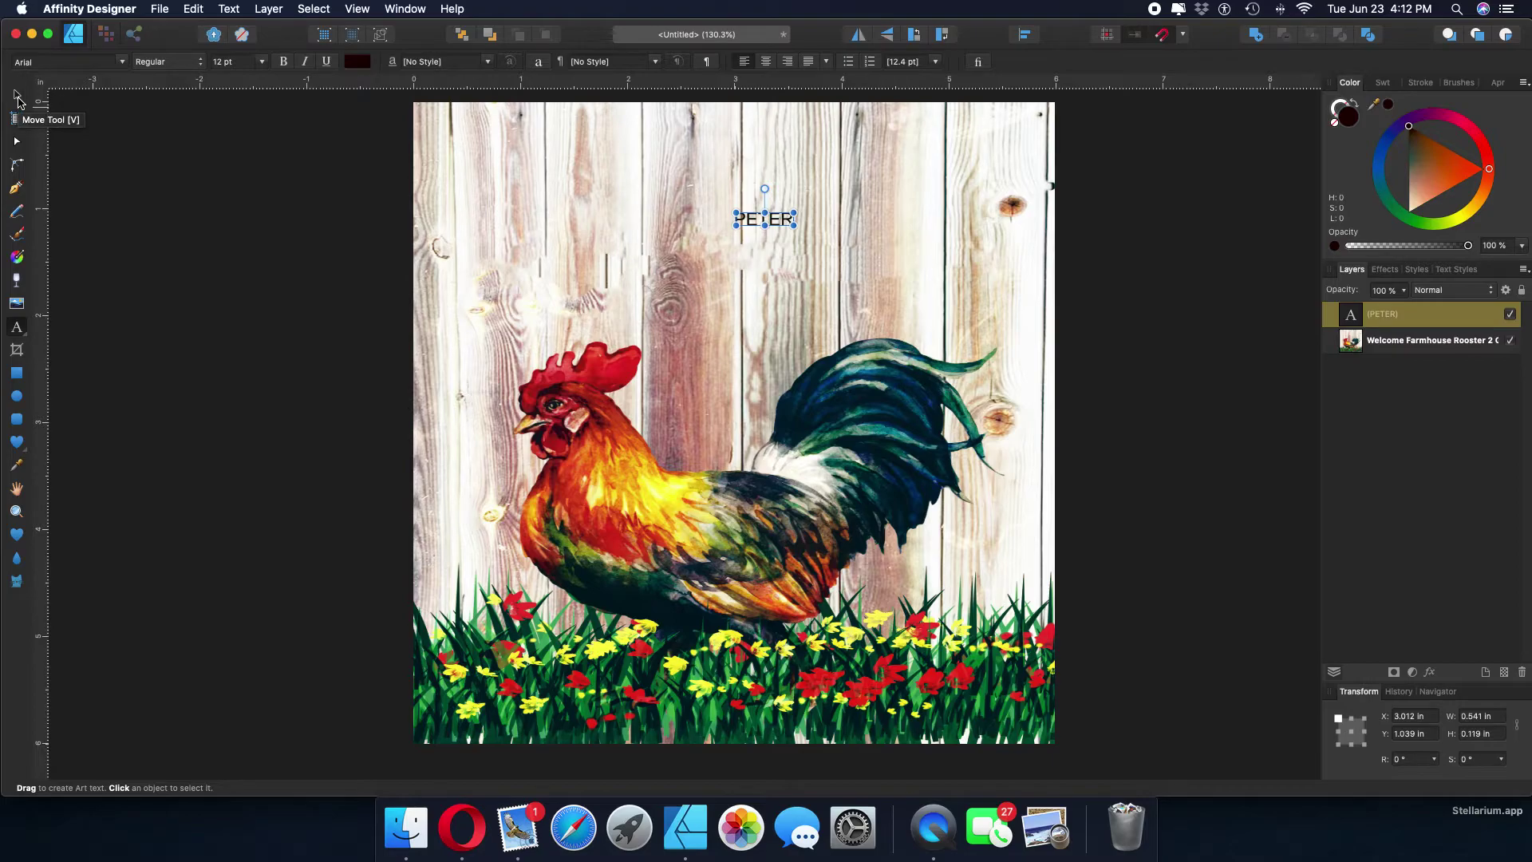
Scale the PETER text up to about 47.7 pt using the Move Tool
{"action": "left_click", "coordinate": [16, 96]}
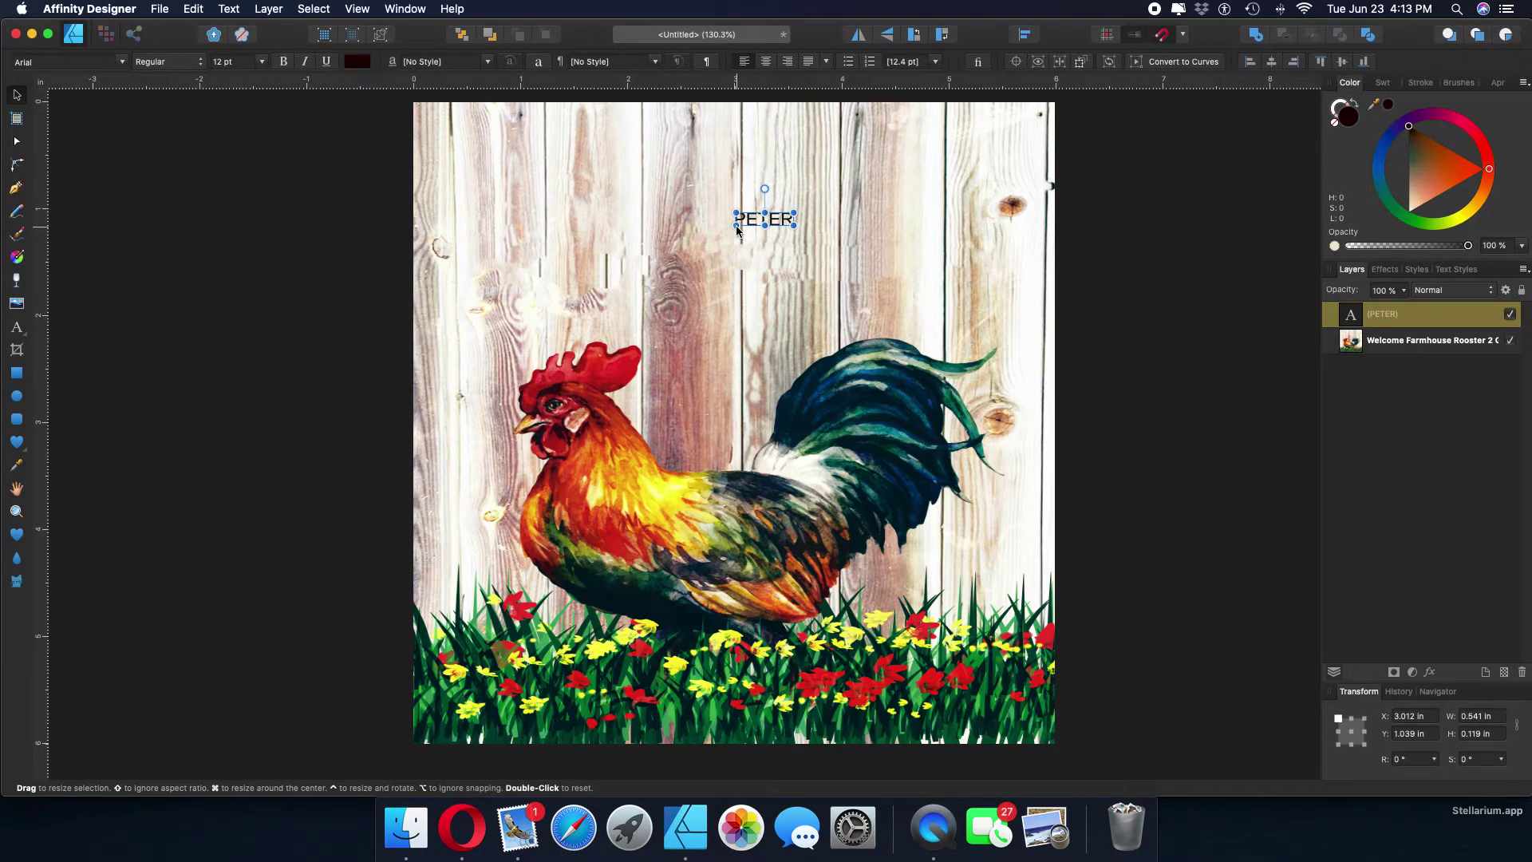
{"action": "left_click_drag", "start_coordinate": [737, 229], "coordinate": [568, 284]}
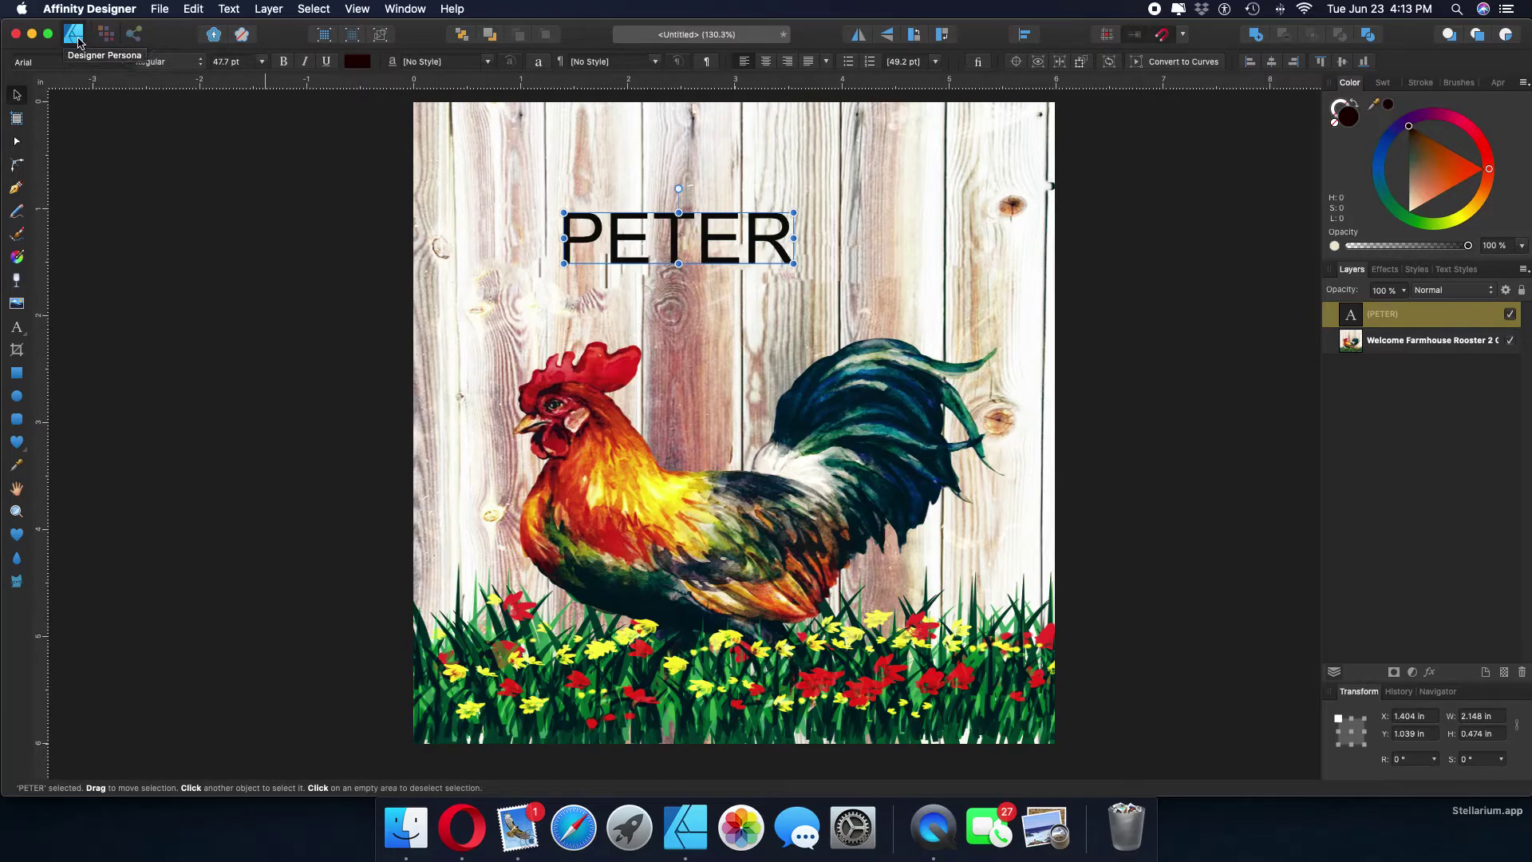
Set PETER in Algerian and enlarge it to 70.8 pt, about 2.458 × 0.733 in
{"action": "left_click", "coordinate": [123, 63]}
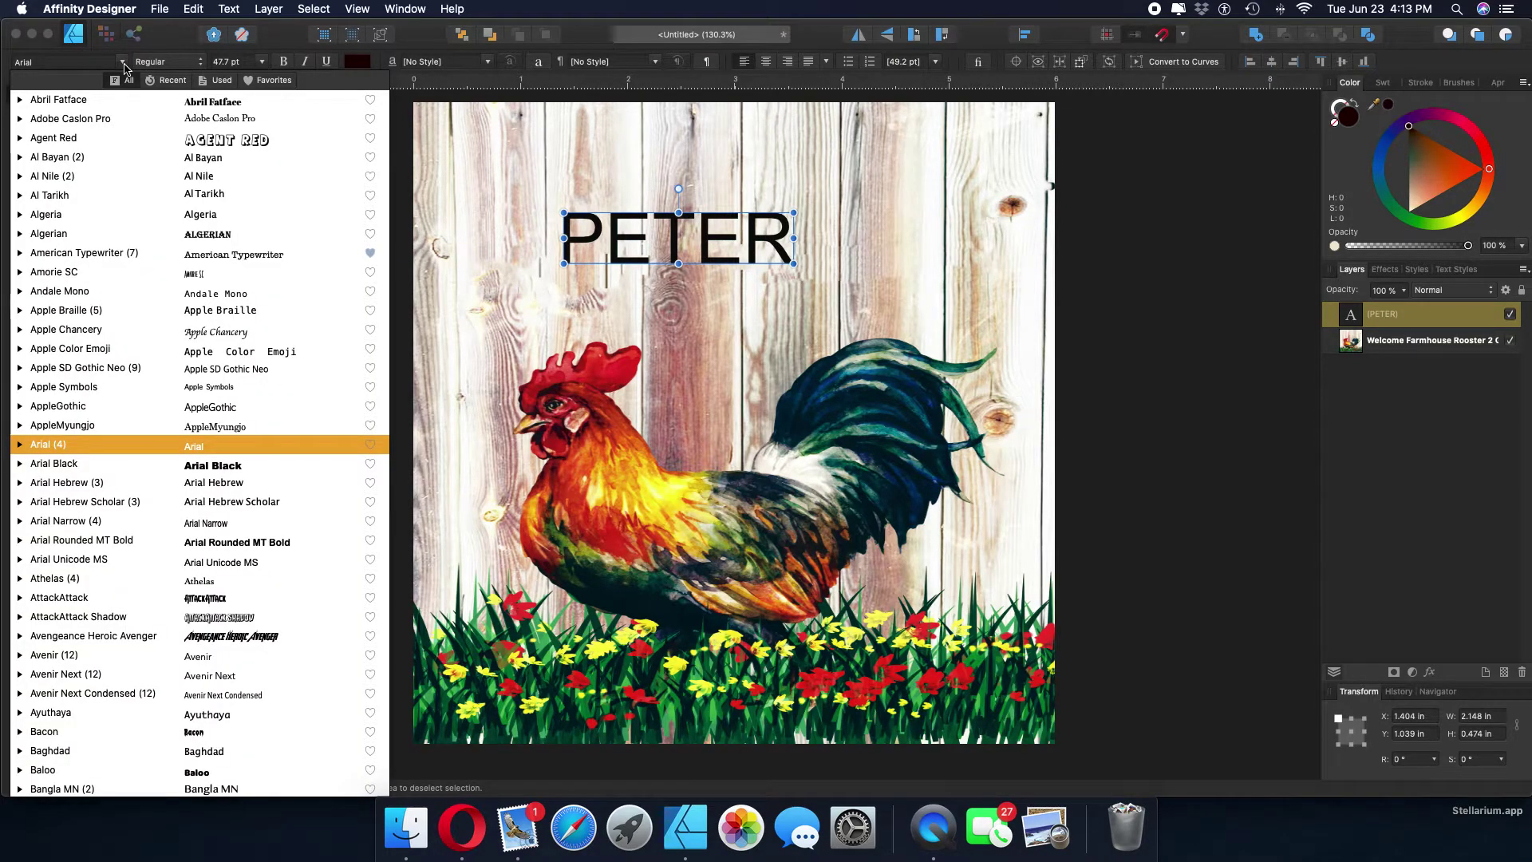
{"action": "left_click", "coordinate": [202, 104]}
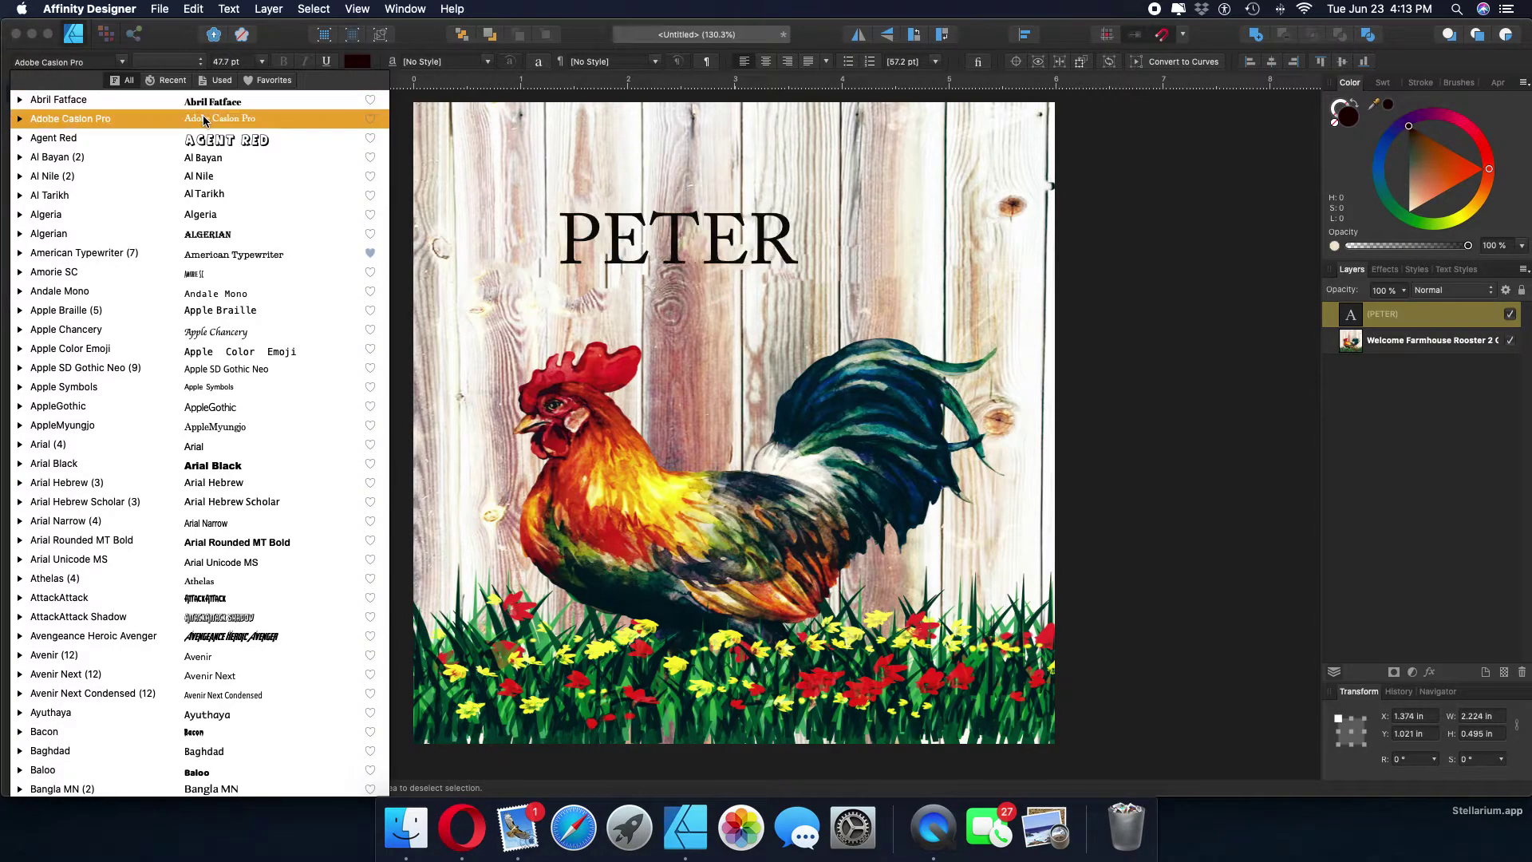
{"action": "left_click", "coordinate": [203, 137]}
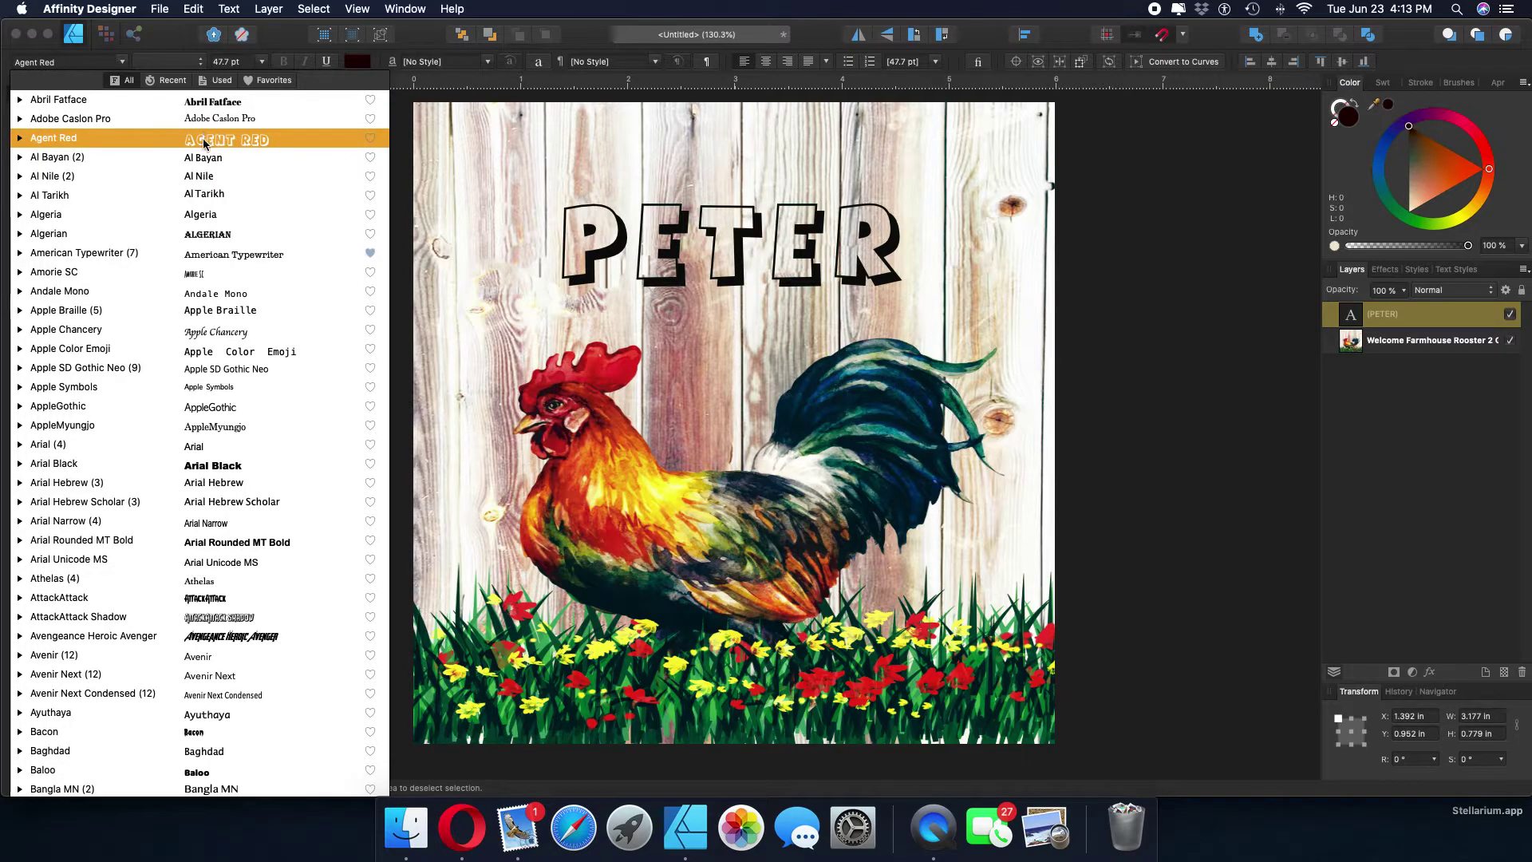
{"action": "left_click", "coordinate": [201, 156]}
{"action": "left_click", "coordinate": [205, 195]}
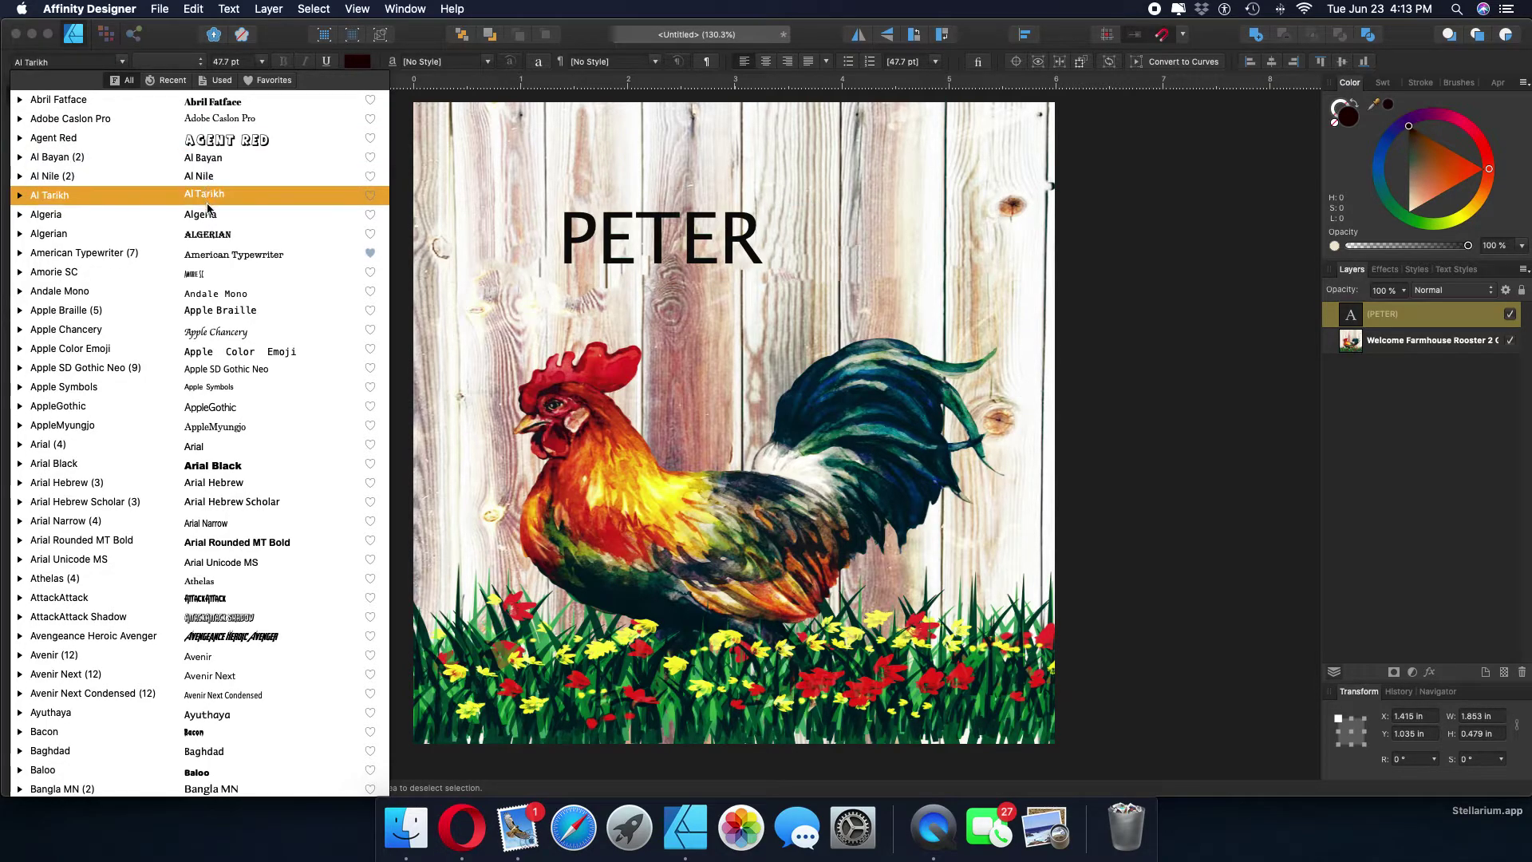
{"action": "left_click", "coordinate": [212, 234]}
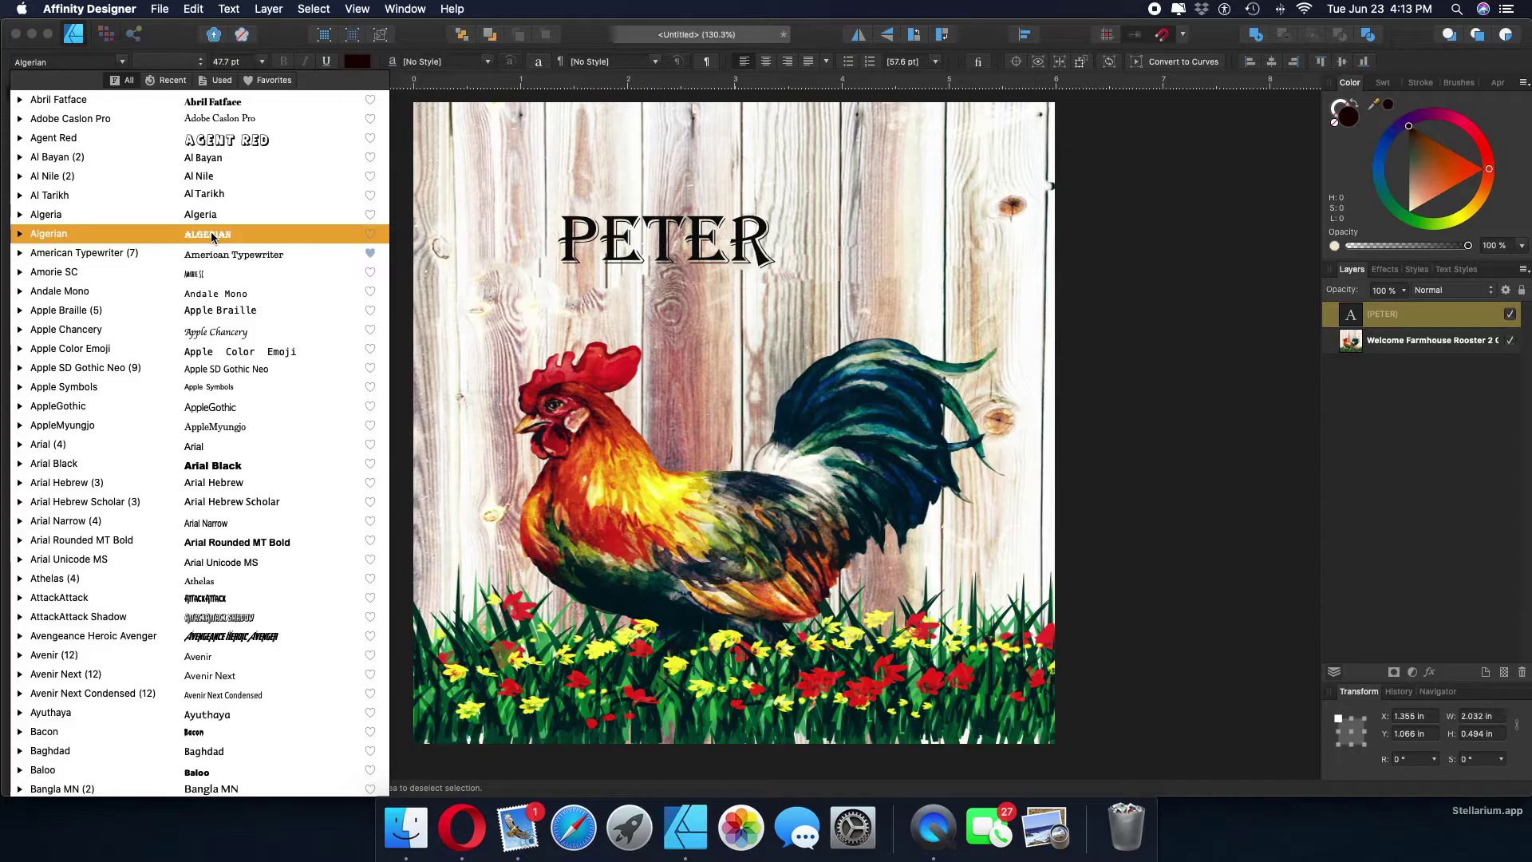
{"action": "key", "text": "Escape"}
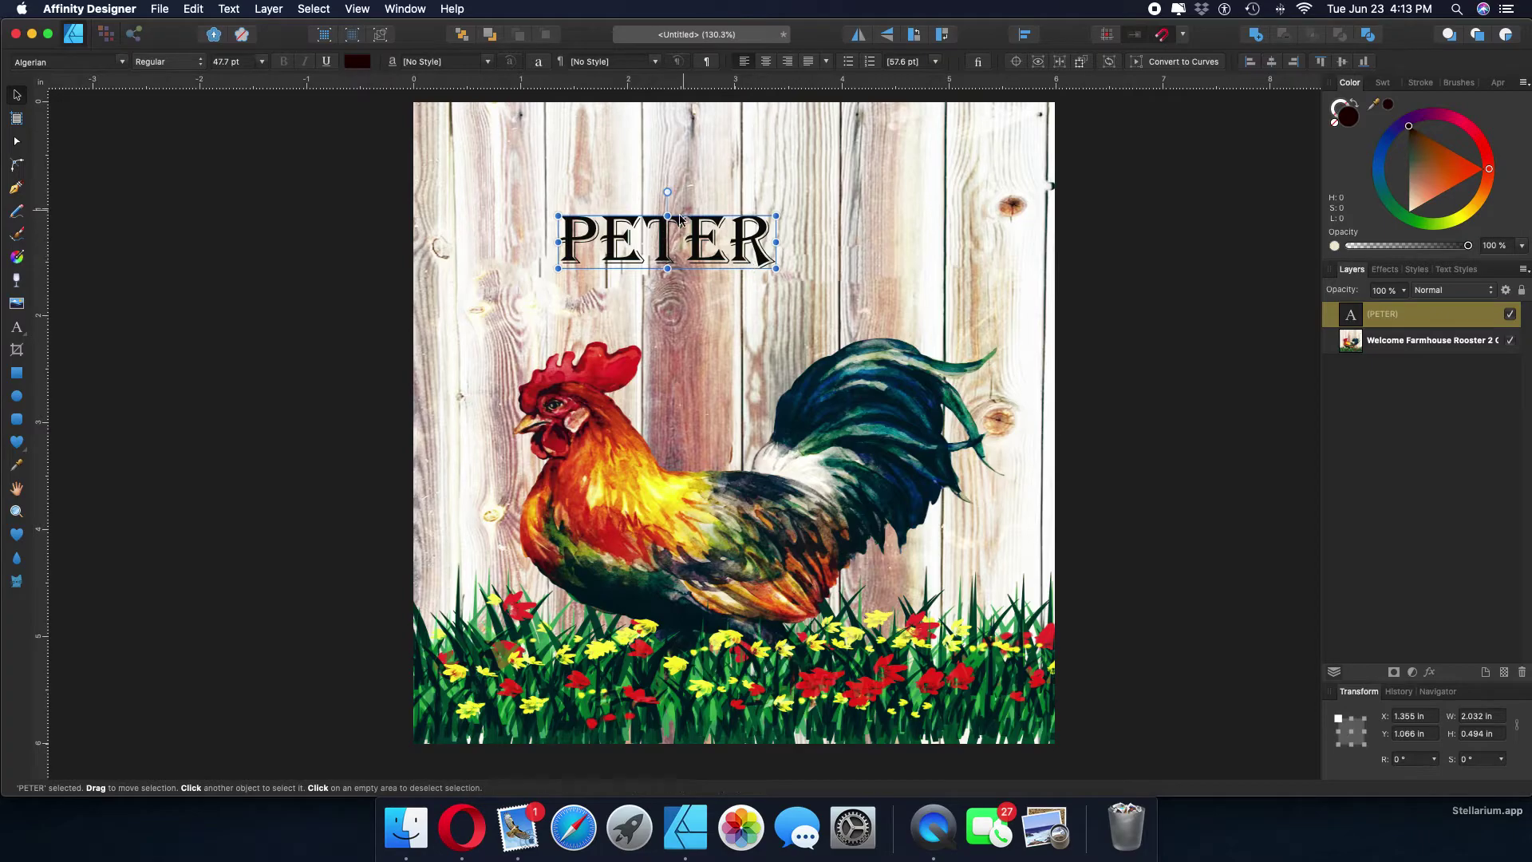
{"action": "left_click_drag", "start_coordinate": [667, 215], "coordinate": [667, 189]}
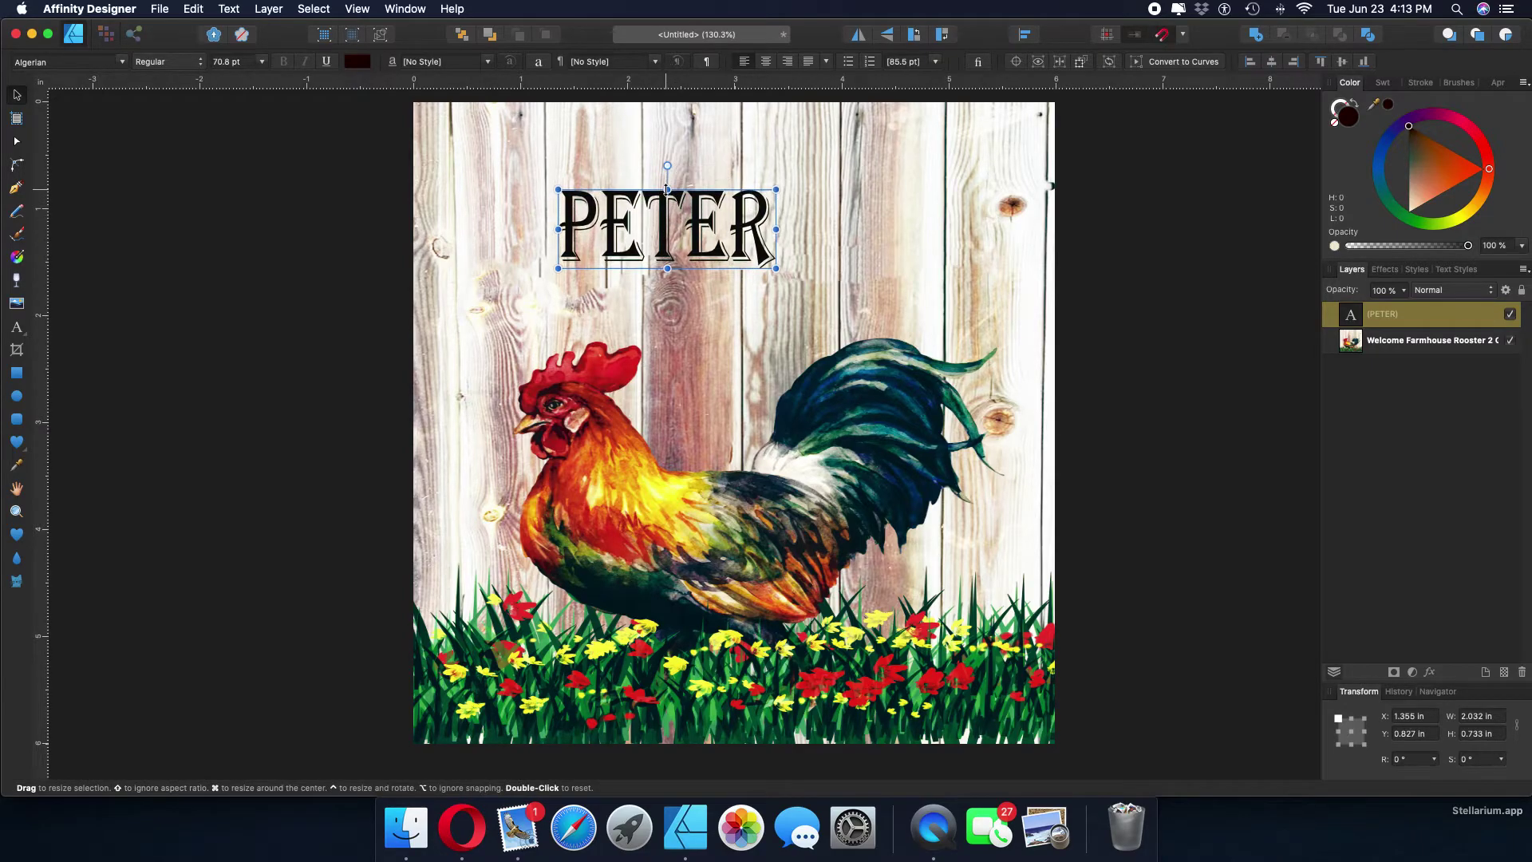
{"action": "left_click_drag", "start_coordinate": [776, 229], "coordinate": [821, 229]}
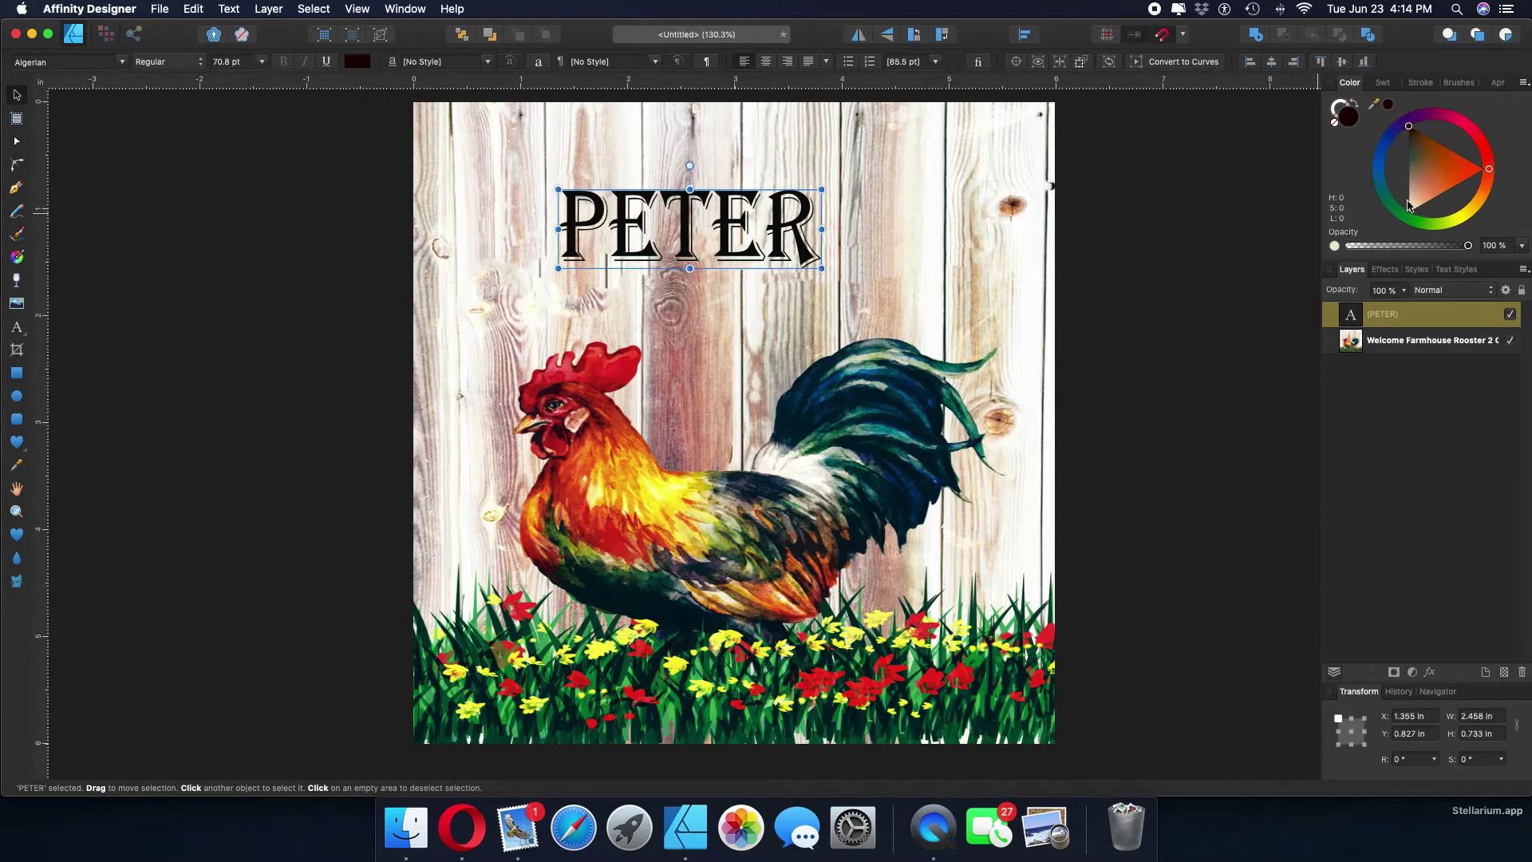
Recolour PETER to a dark muted teal (H 187, S 36, L 24)
{"action": "left_click", "coordinate": [1474, 134]}
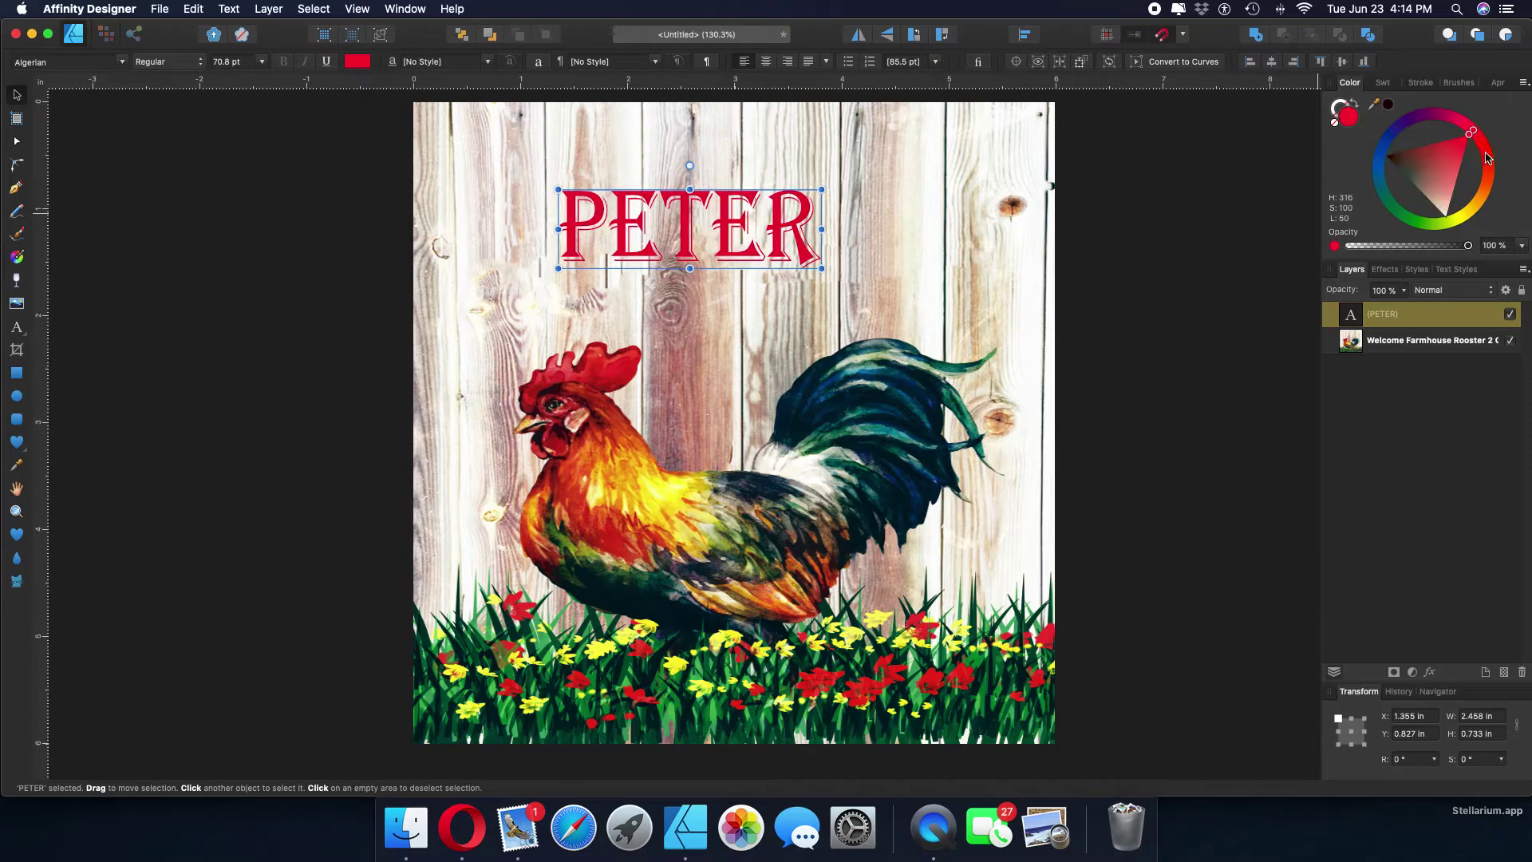
{"action": "left_click", "coordinate": [1465, 218]}
{"action": "left_click", "coordinate": [1396, 208]}
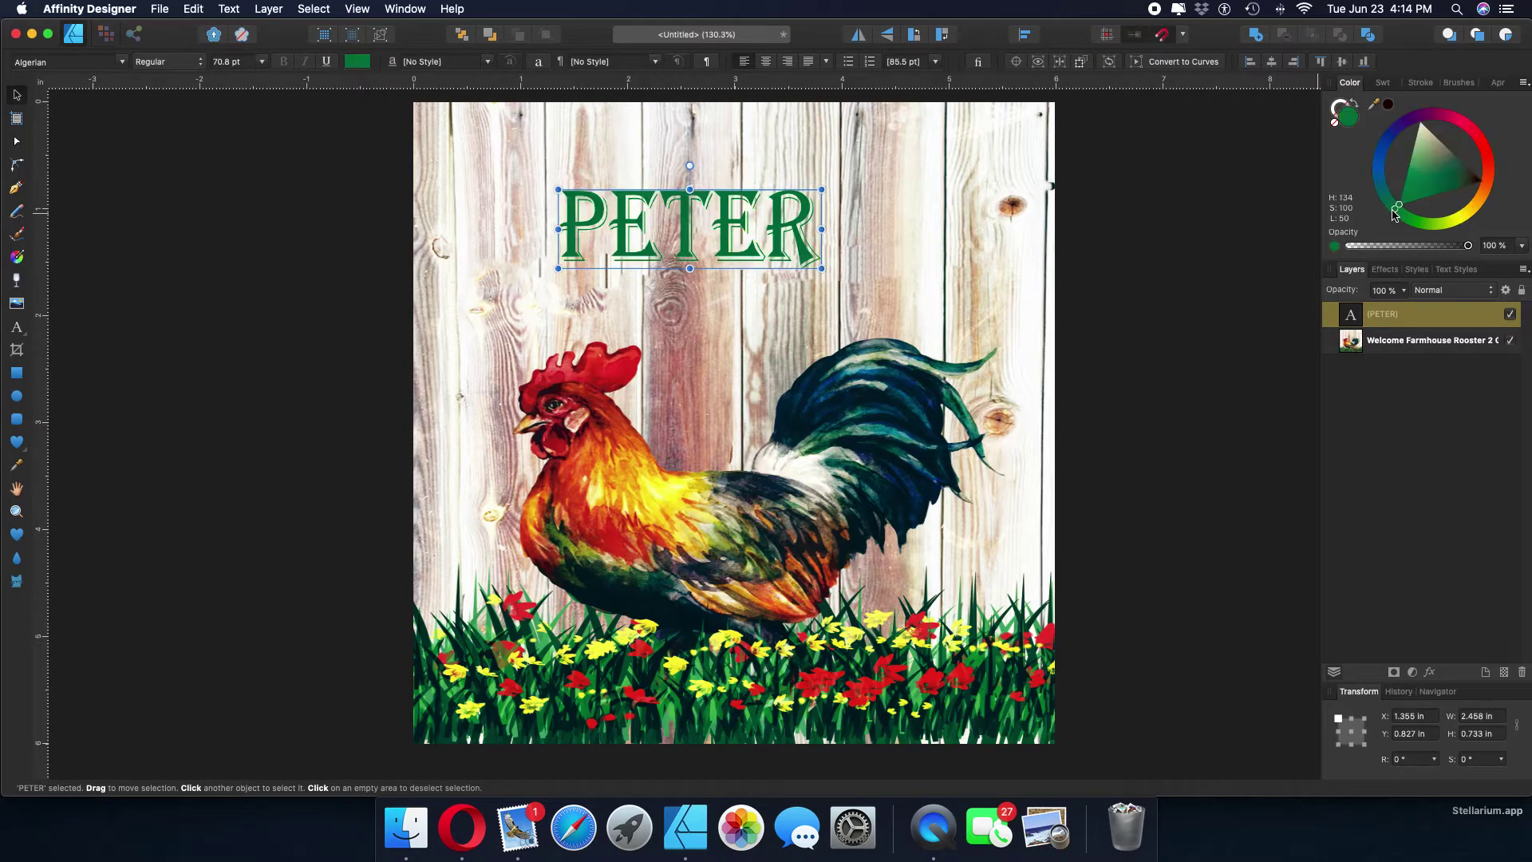
{"action": "left_click", "coordinate": [1383, 165]}
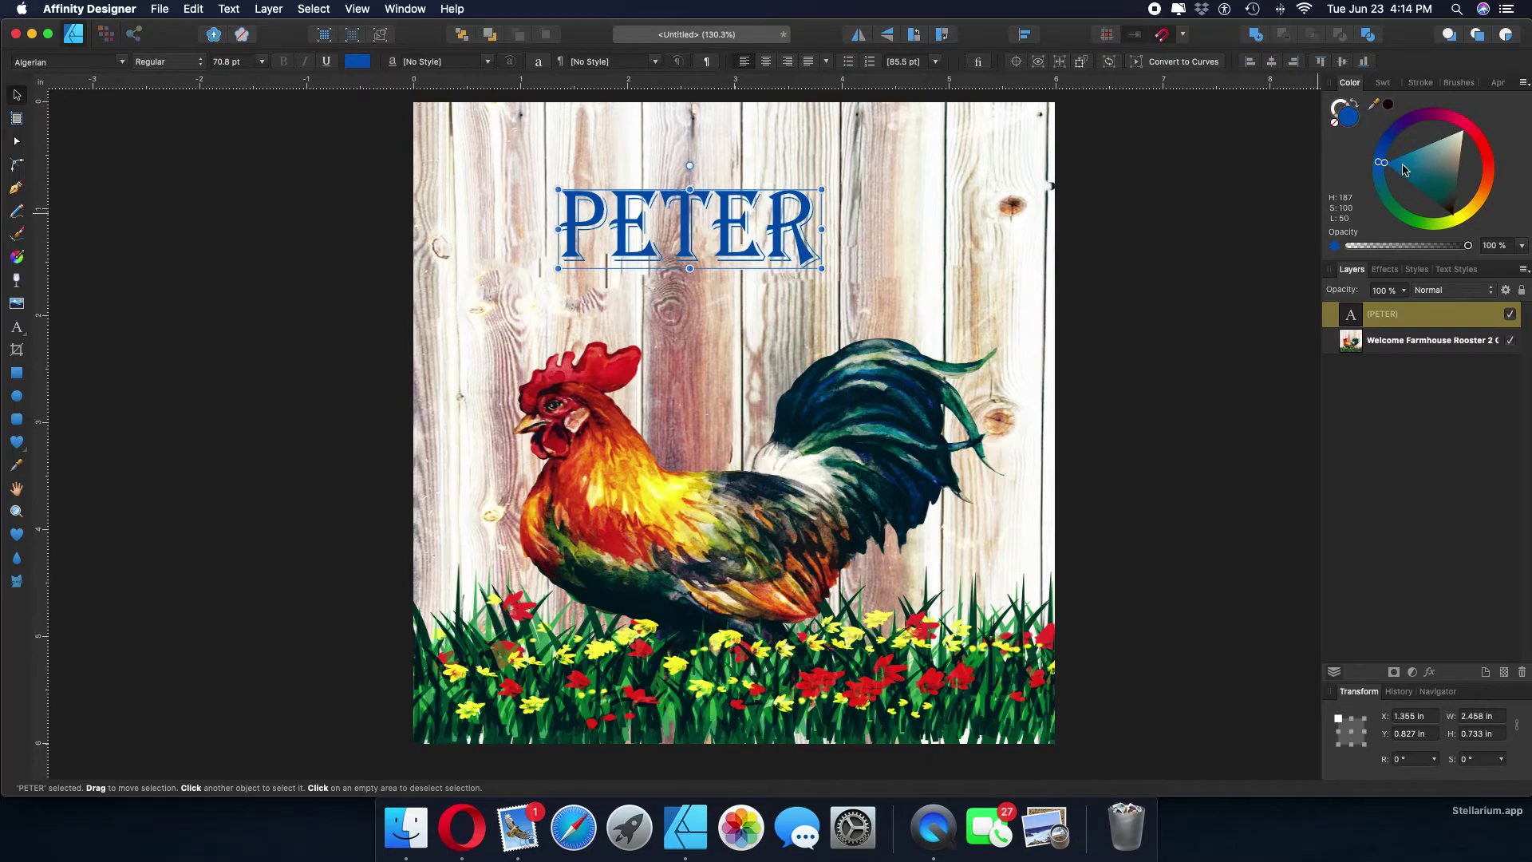
{"action": "left_click", "coordinate": [1405, 169]}
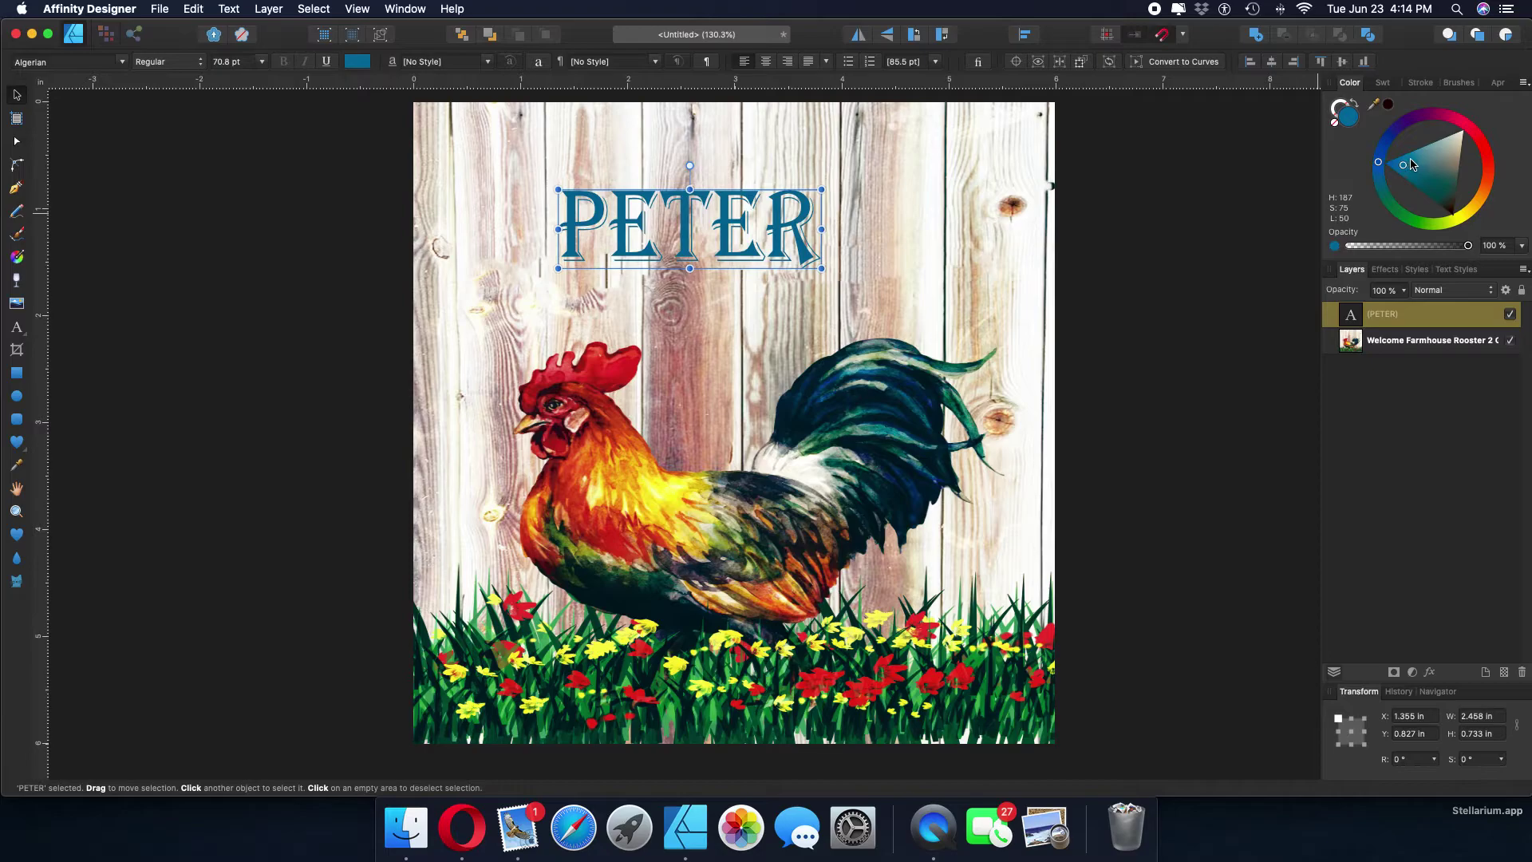
{"action": "left_click_drag", "start_coordinate": [1406, 167], "coordinate": [1442, 196]}
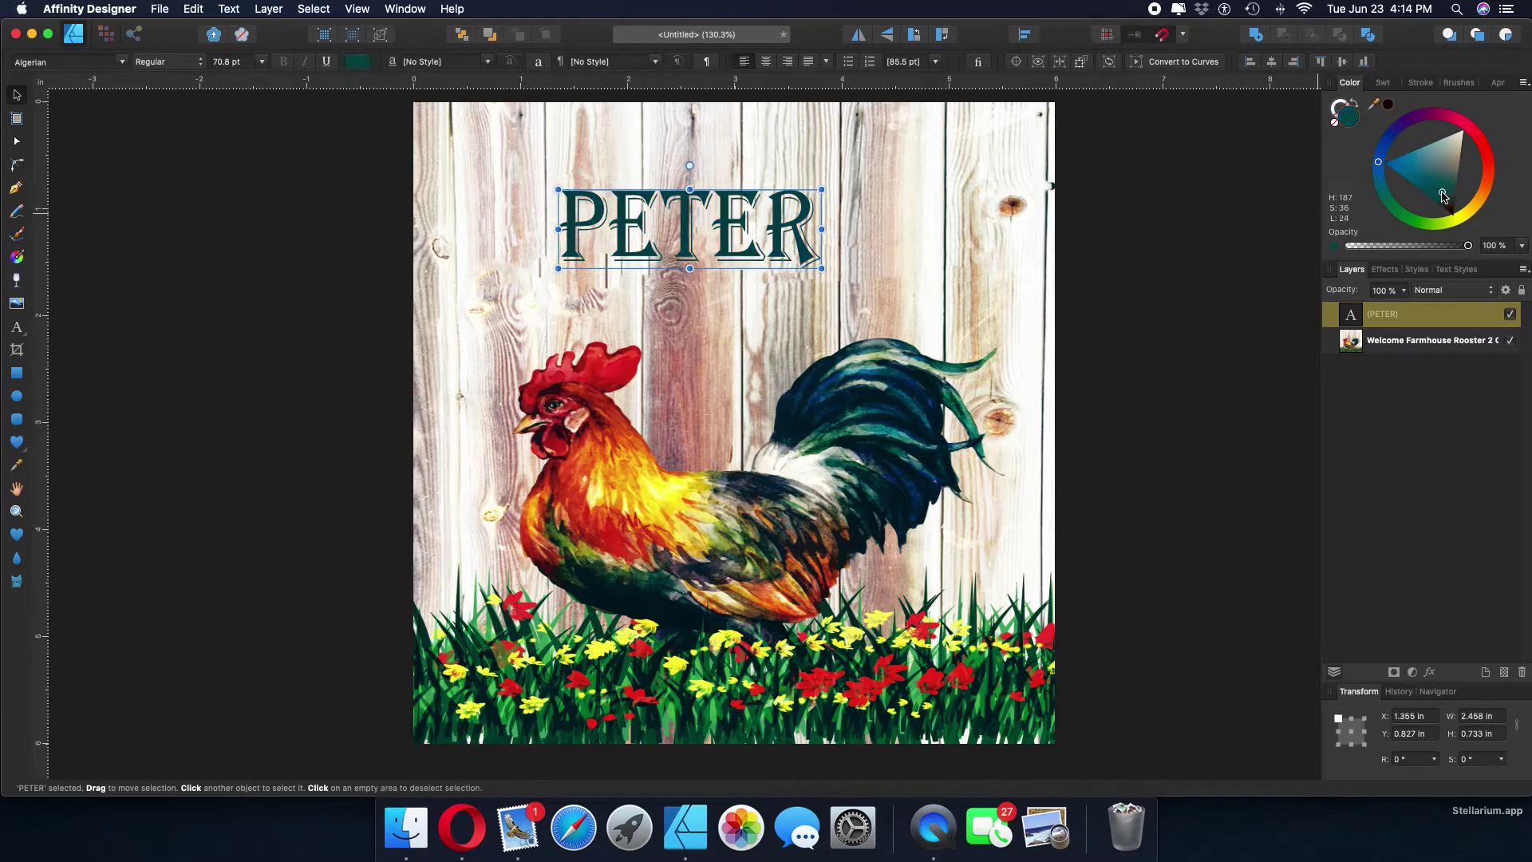
Preview 80s Poster Shine, Frost, Bloodpool and Neon on PETER, then apply the teal Plexi style
{"action": "left_click", "coordinate": [1418, 270]}
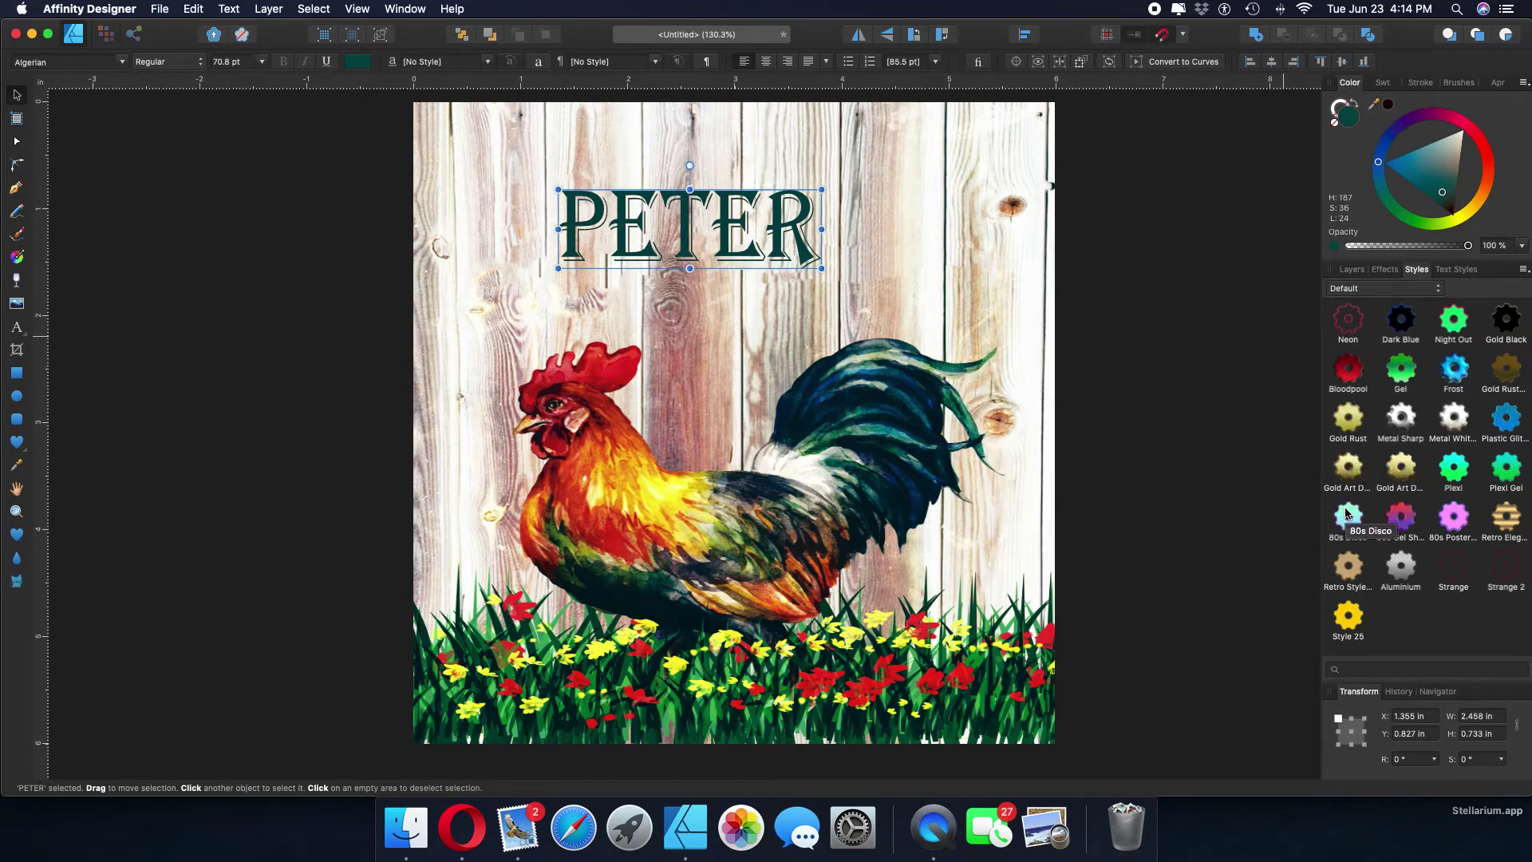
{"action": "left_click", "coordinate": [1450, 518]}
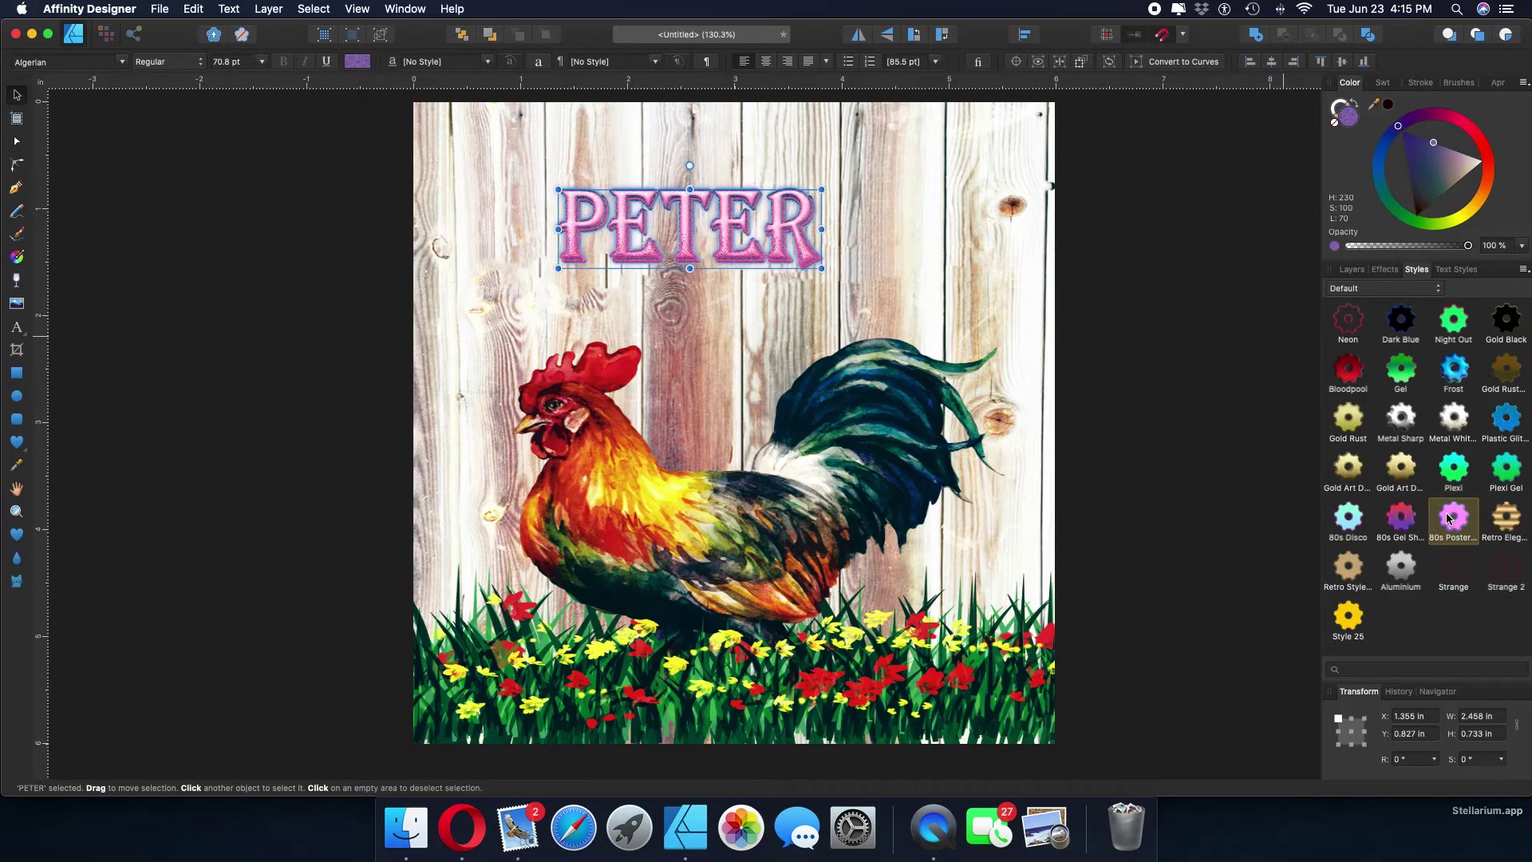
{"action": "left_click", "coordinate": [1453, 370]}
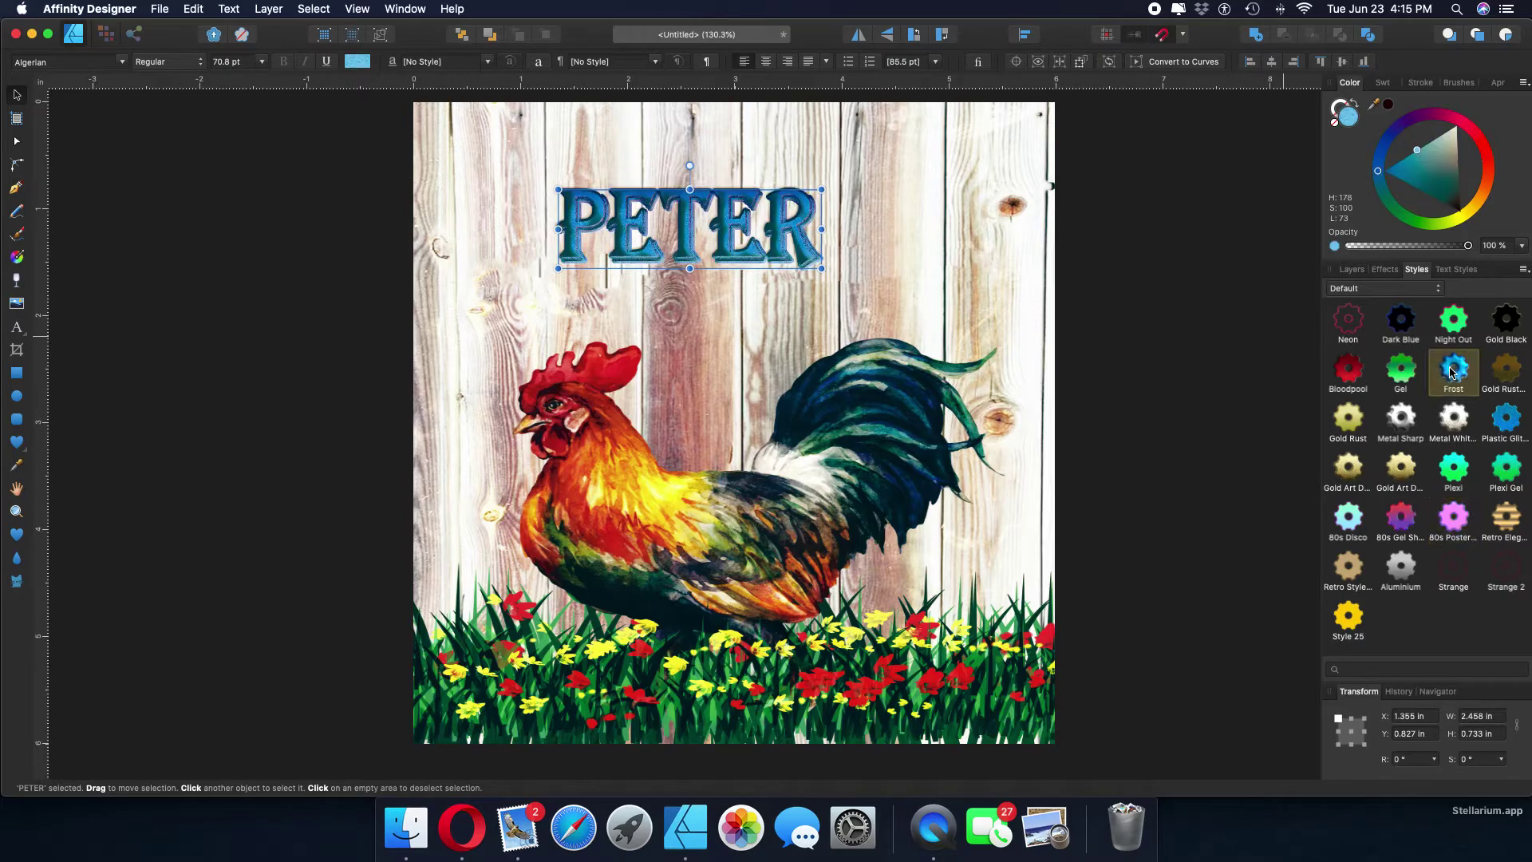
{"action": "left_click", "coordinate": [1347, 375]}
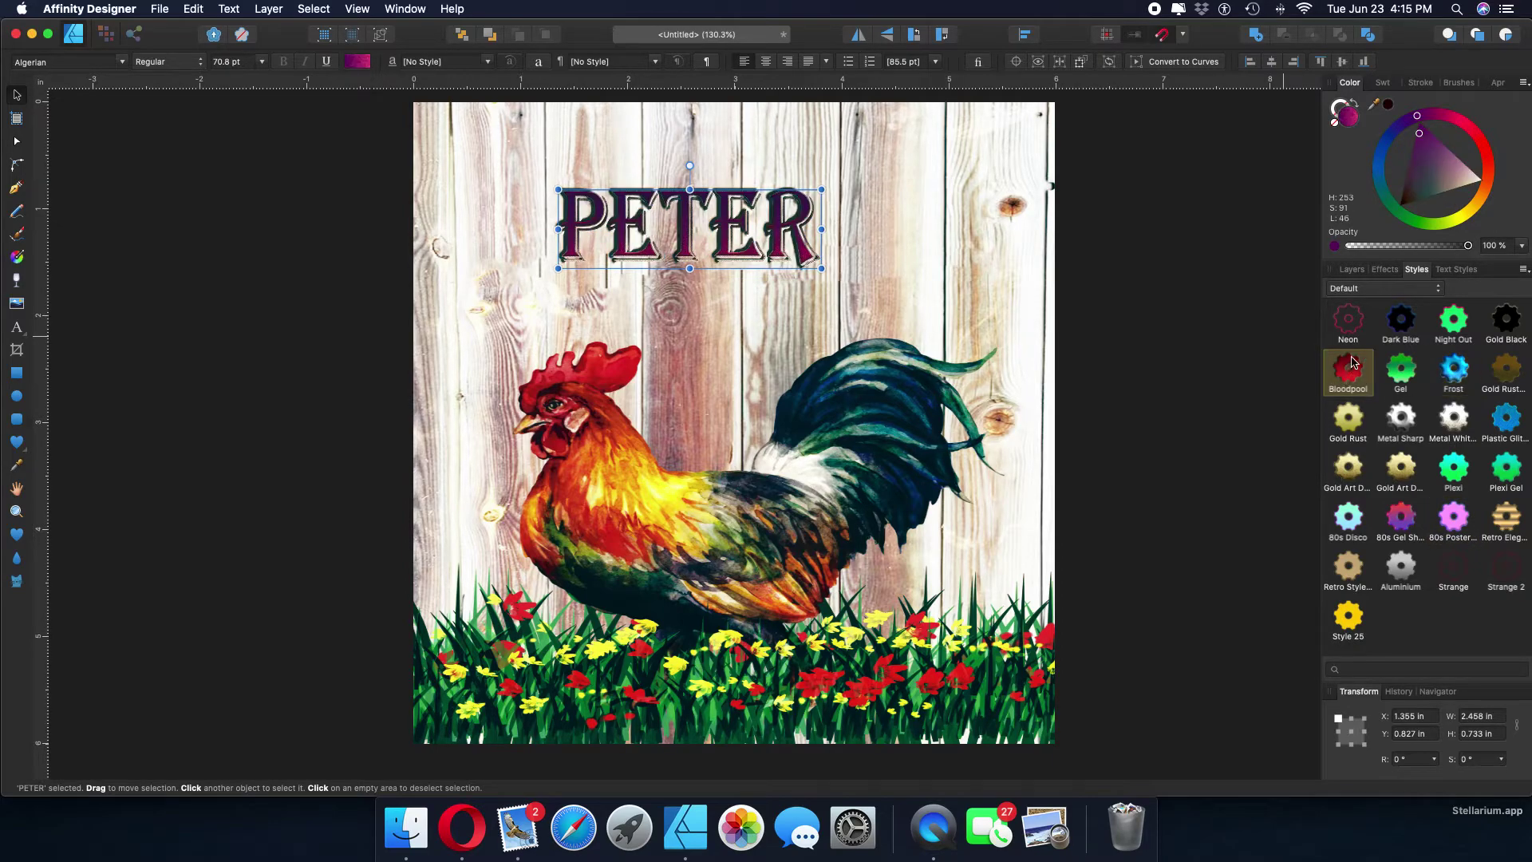
{"action": "left_click", "coordinate": [1353, 337]}
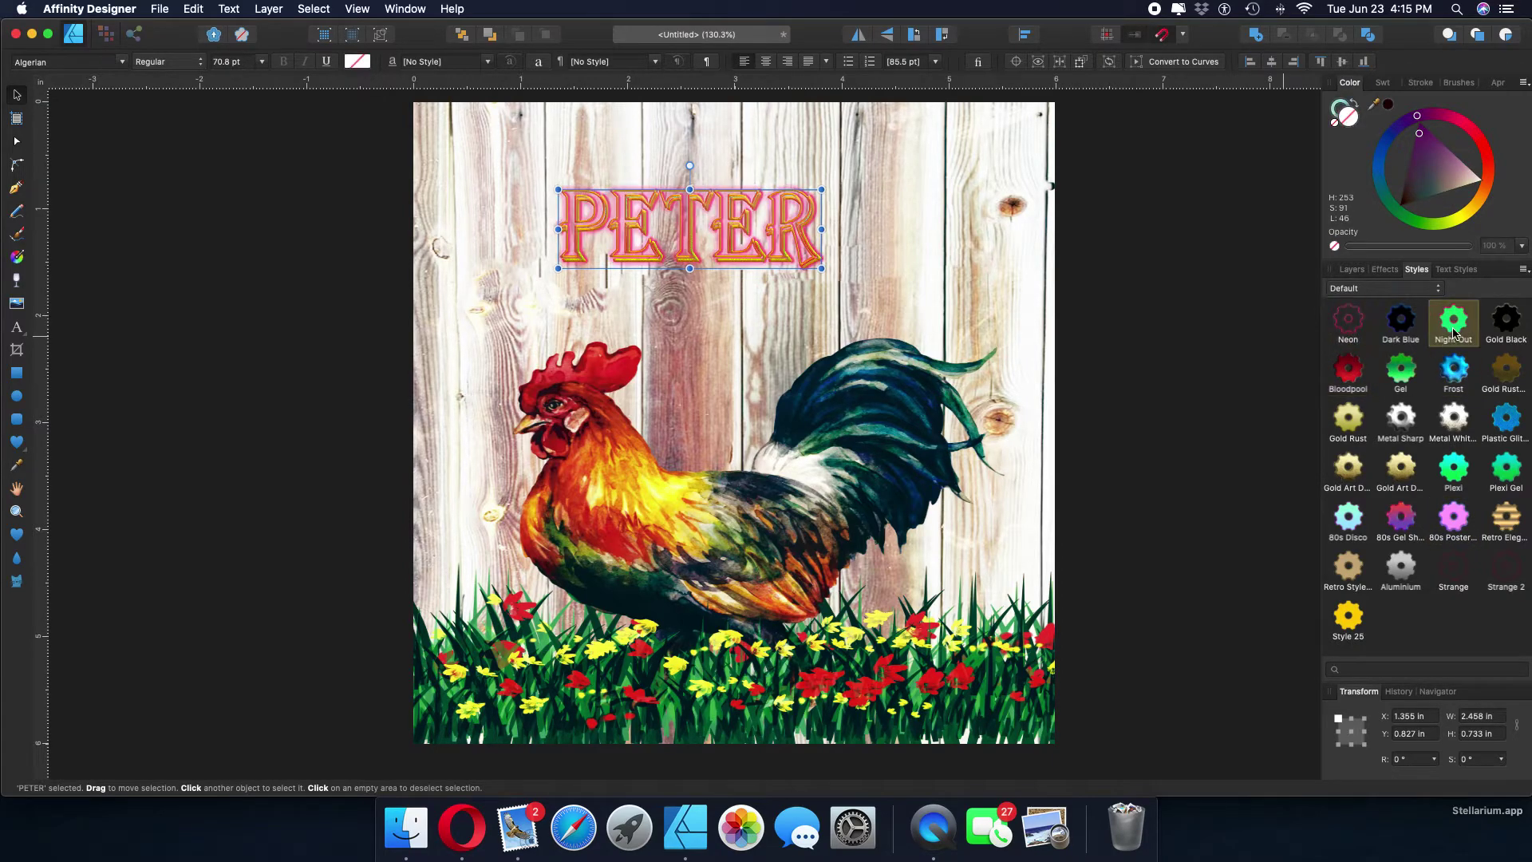
{"action": "left_click", "coordinate": [1454, 472]}
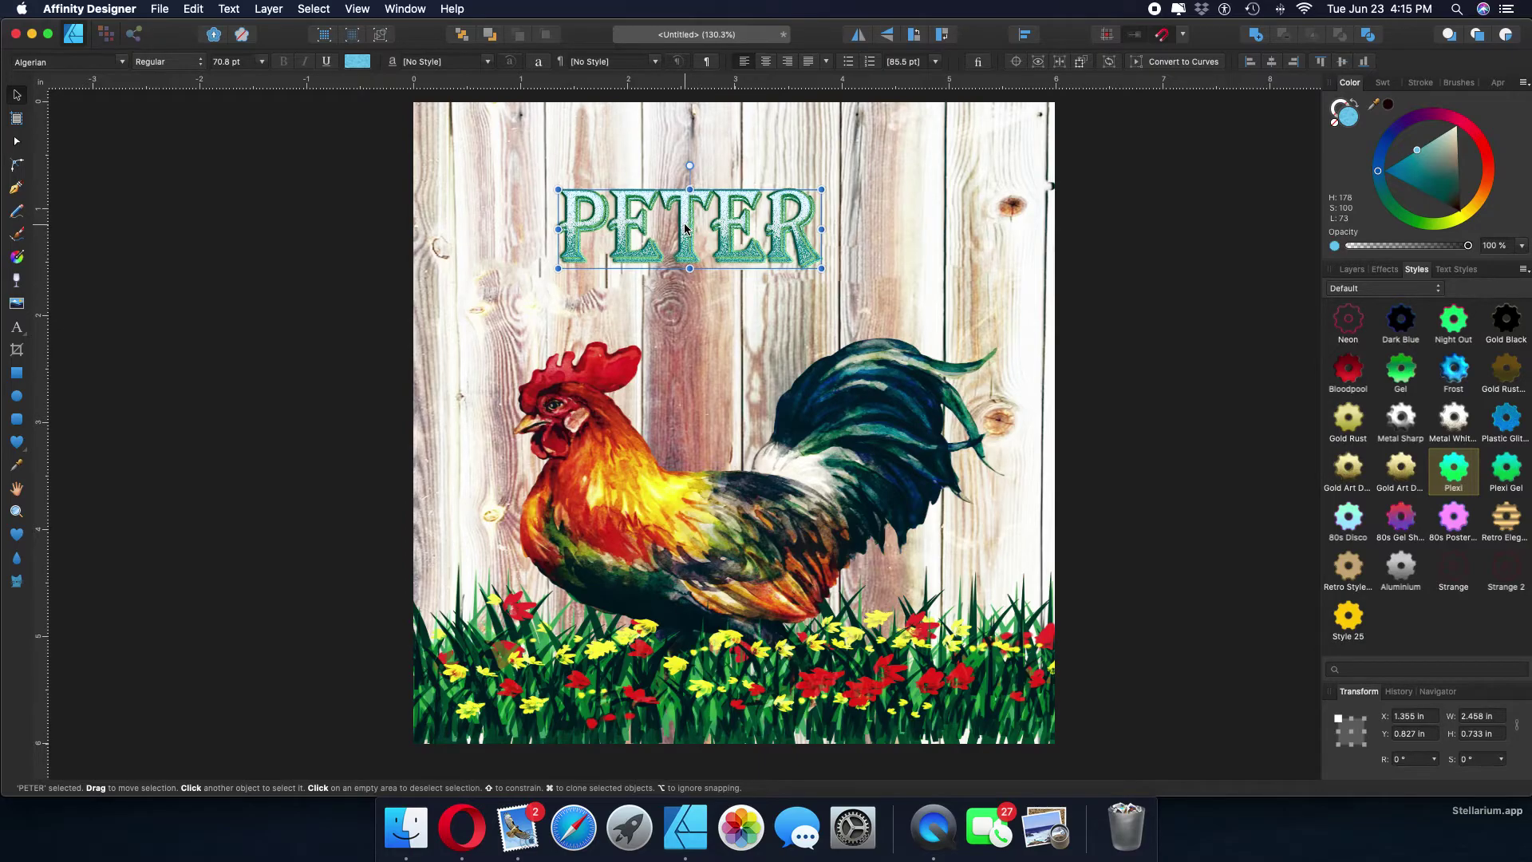
Shift PETER slightly right and down, then rotate it to about 44.5°
{"action": "left_click_drag", "start_coordinate": [685, 228], "coordinate": [738, 241]}
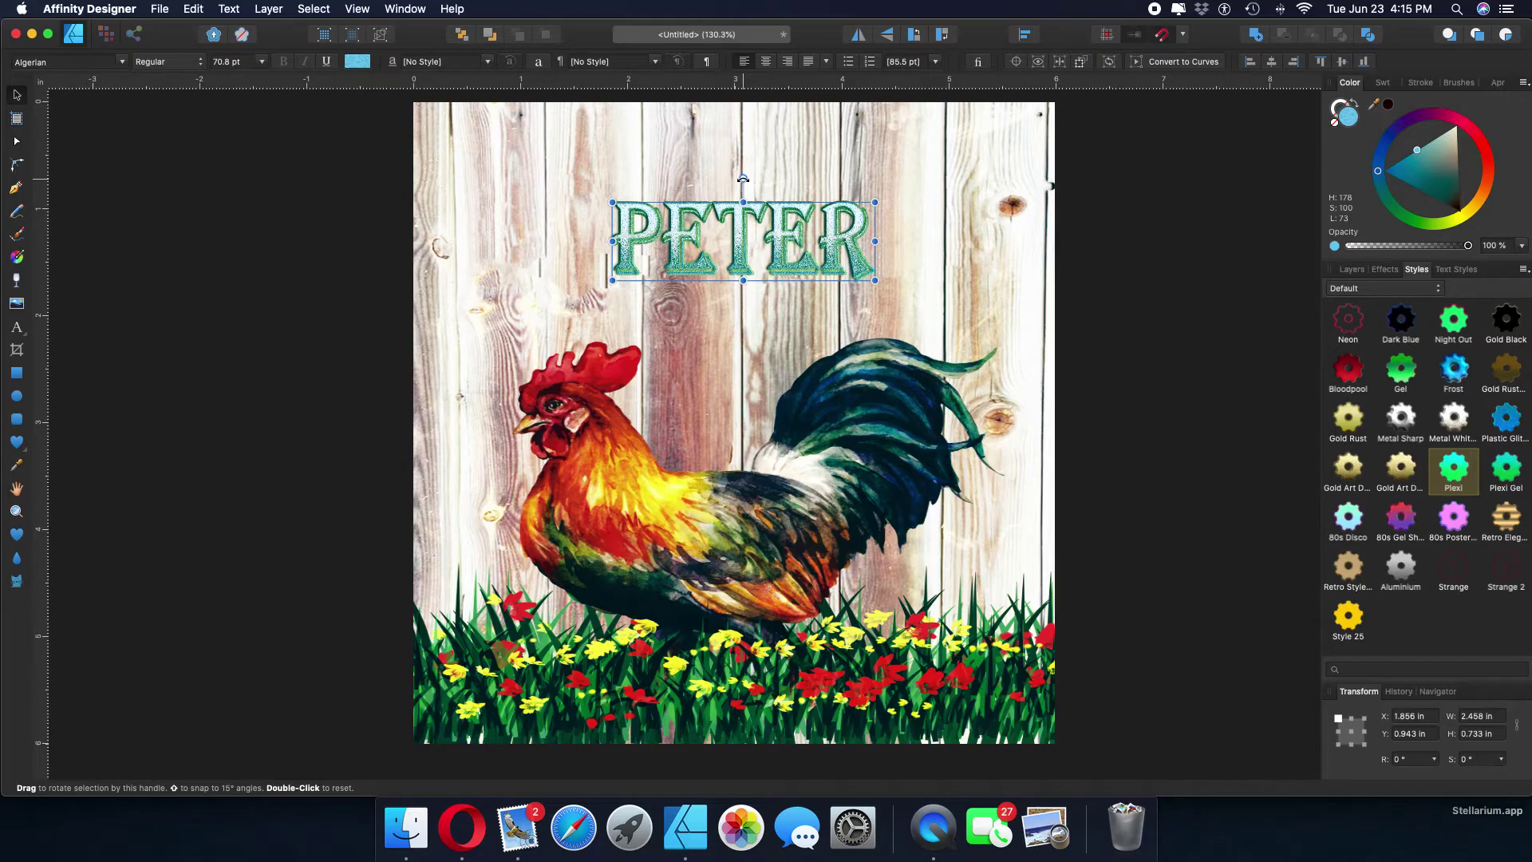
{"action": "left_click_drag", "start_coordinate": [743, 178], "coordinate": [685, 187]}
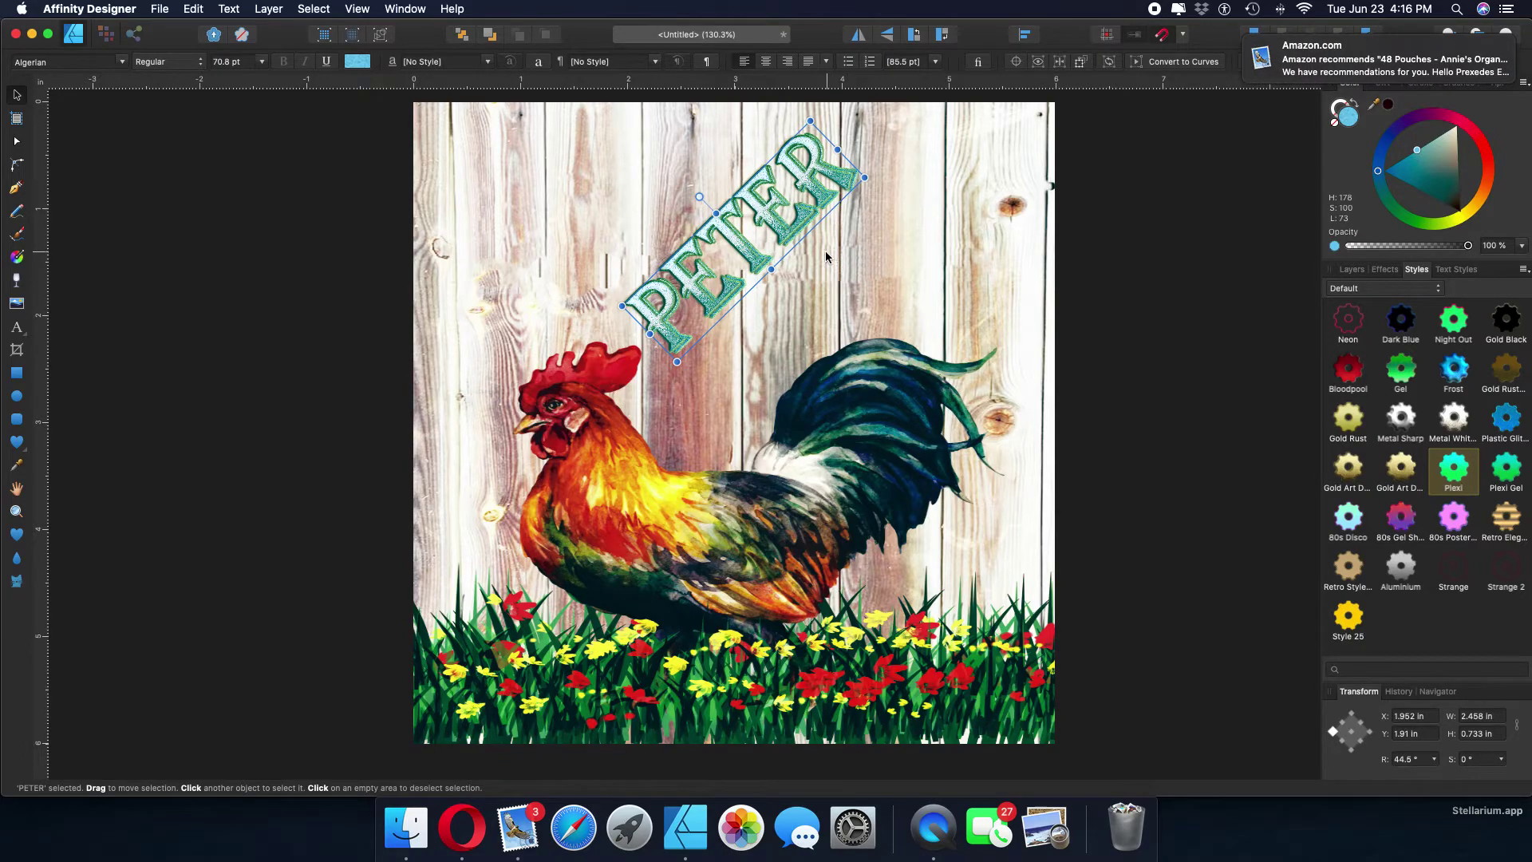
{"action": "left_click", "coordinate": [164, 11]}
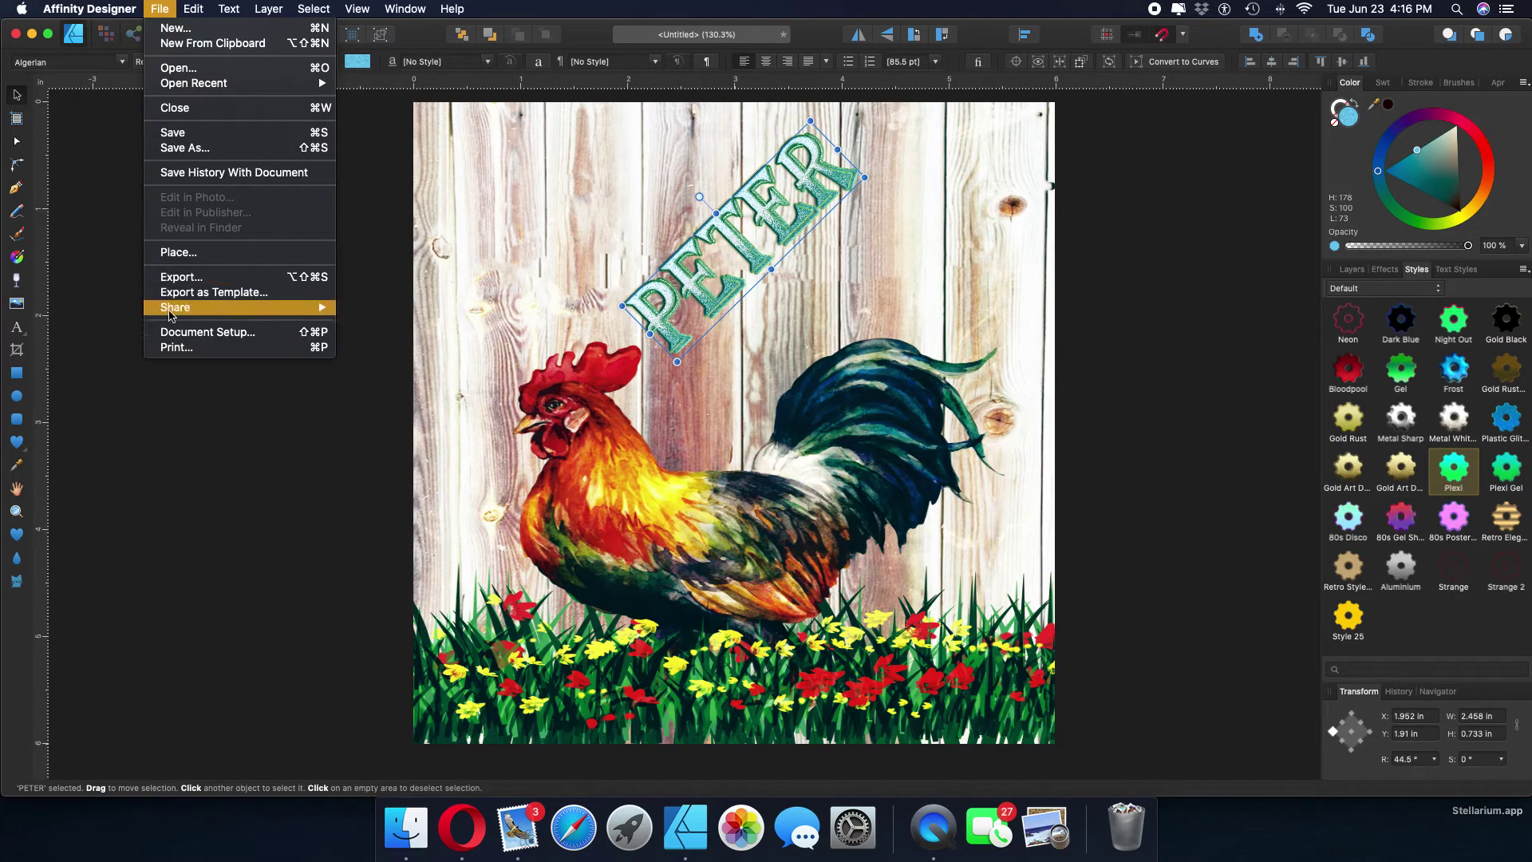
{"action": "left_click", "coordinate": [171, 347]}
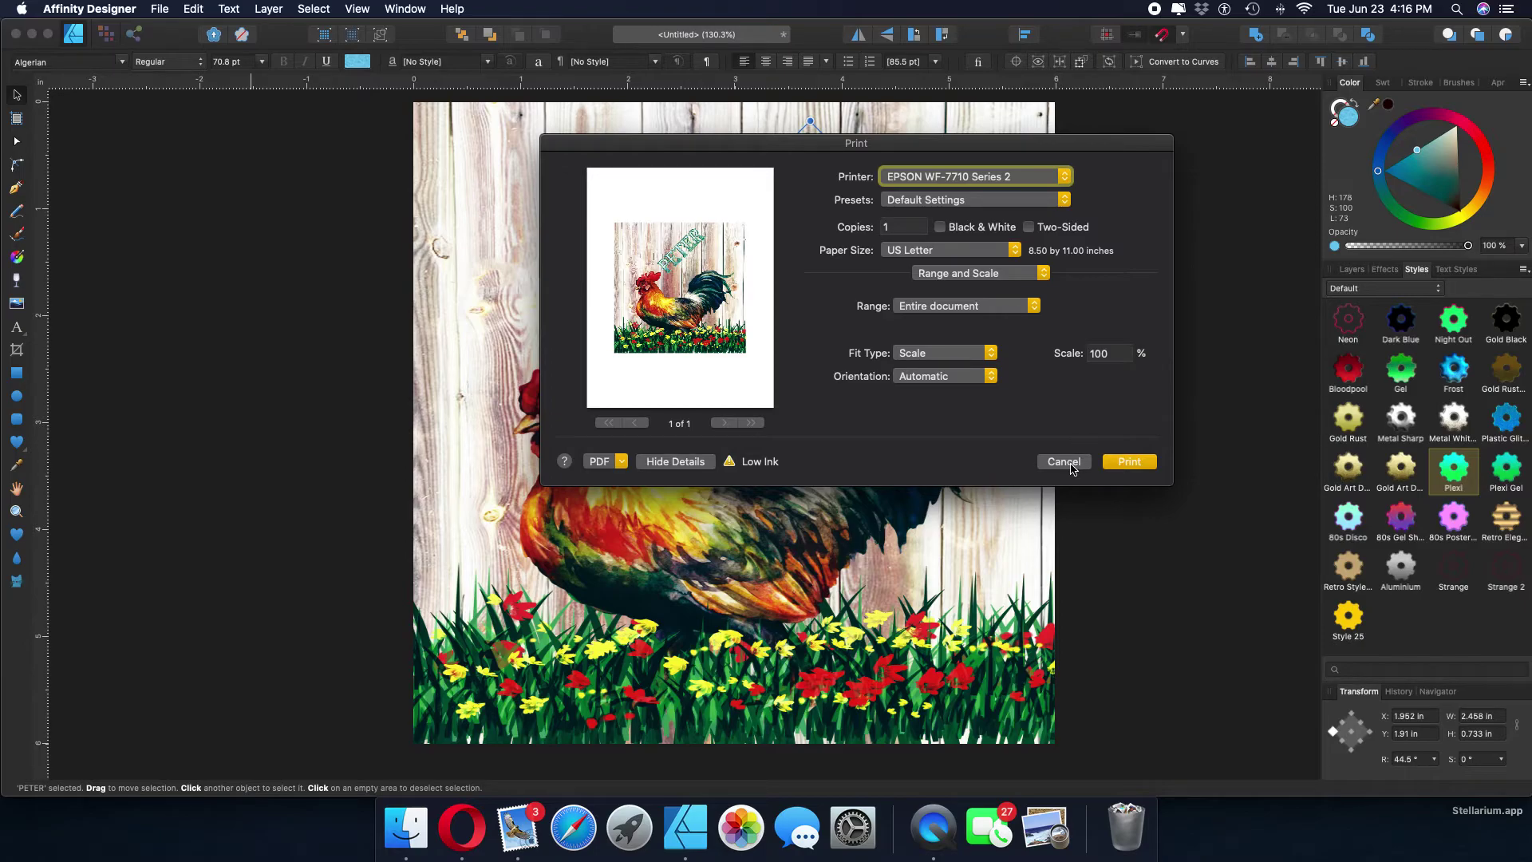
{"action": "left_click", "coordinate": [1070, 465]}
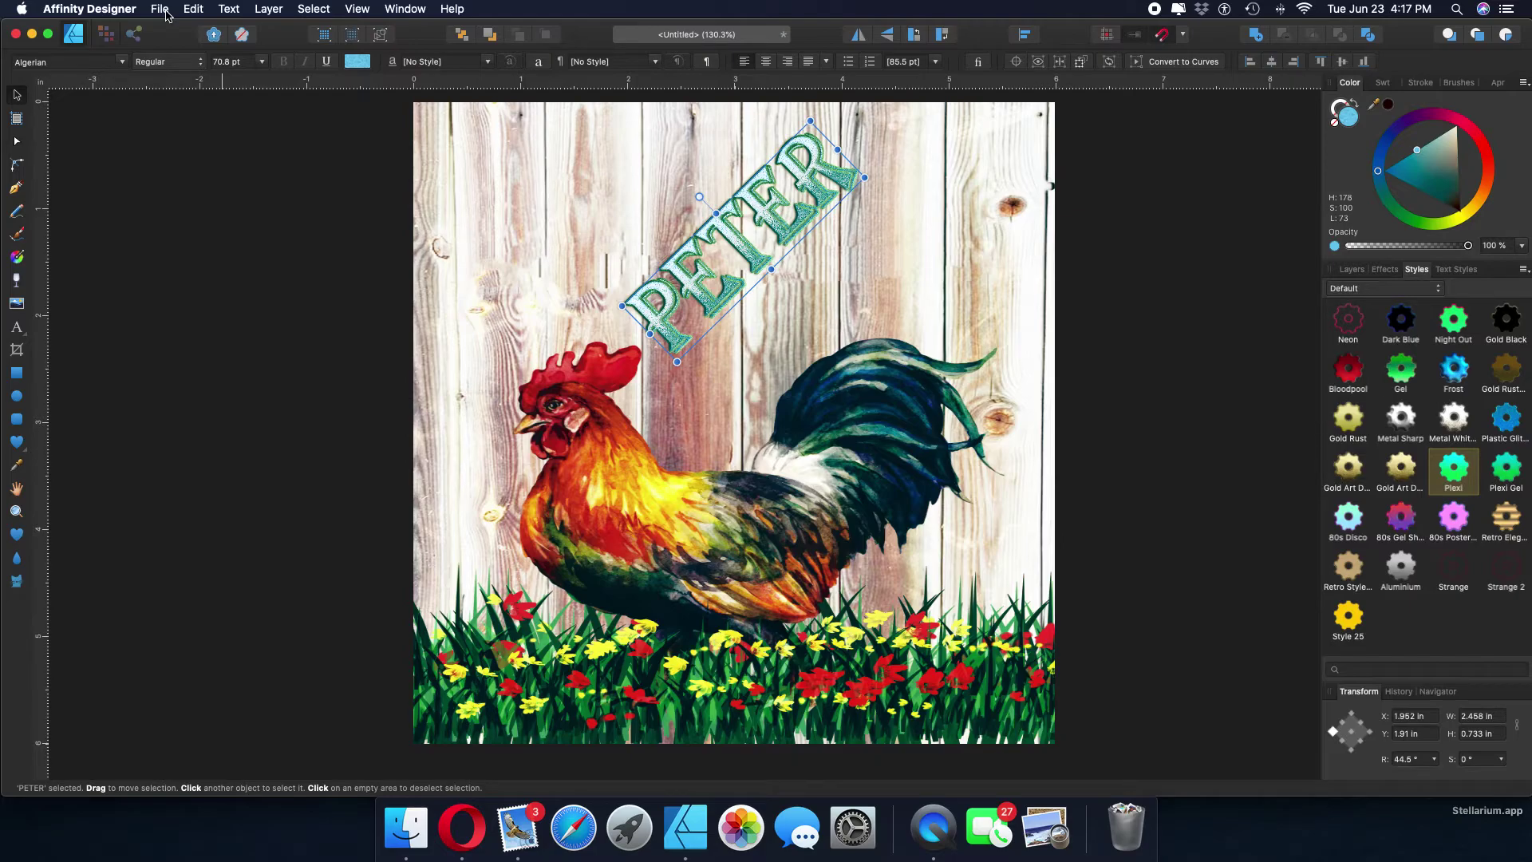
Review the JPEG export settings without exporting, then bring up the New Document dialog
{"action": "left_click", "coordinate": [166, 11]}
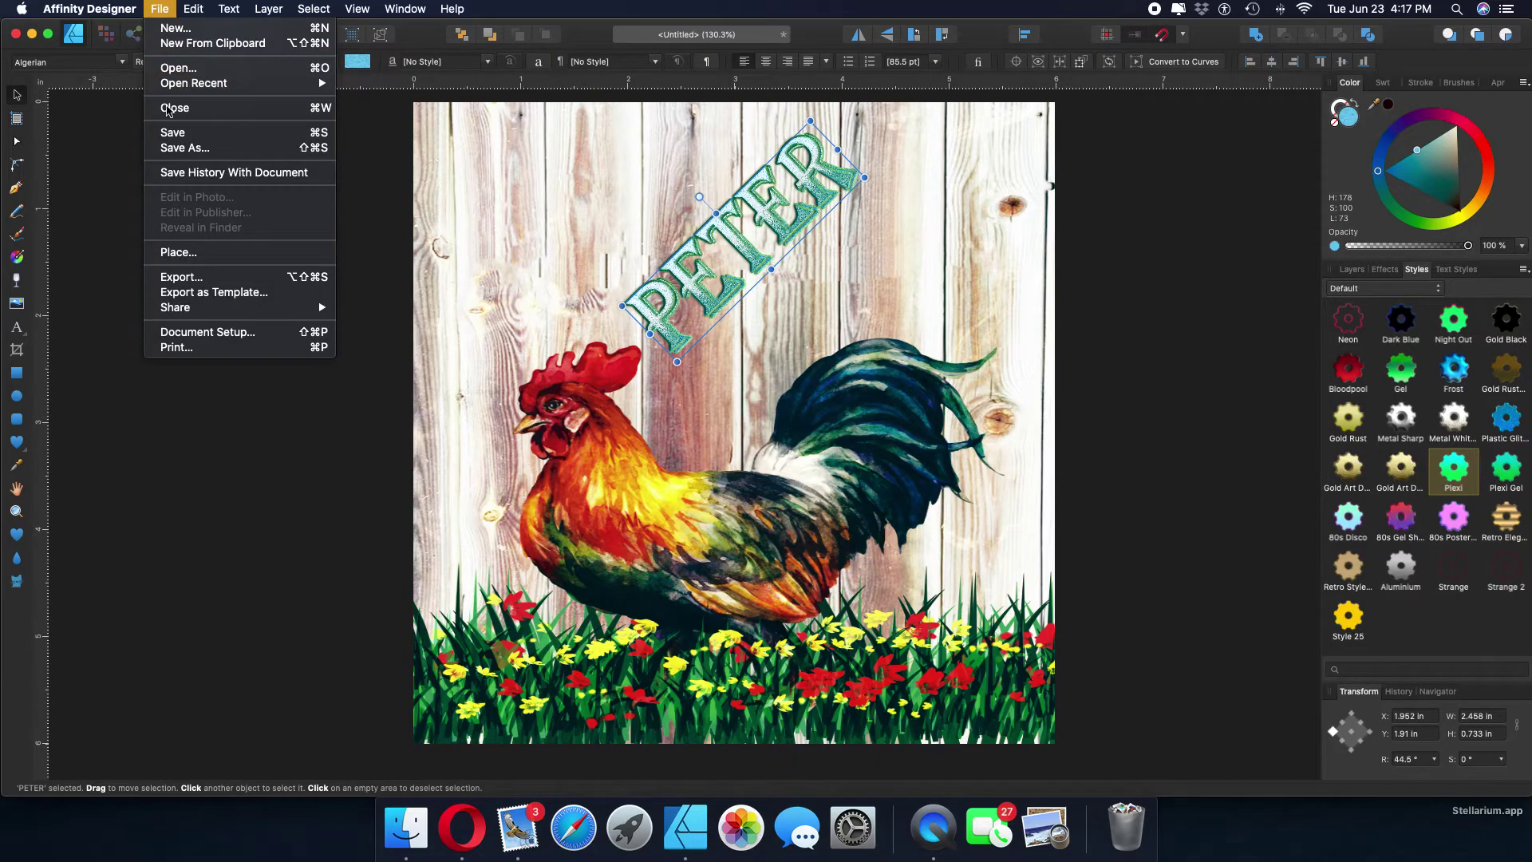
{"action": "left_click", "coordinate": [174, 278]}
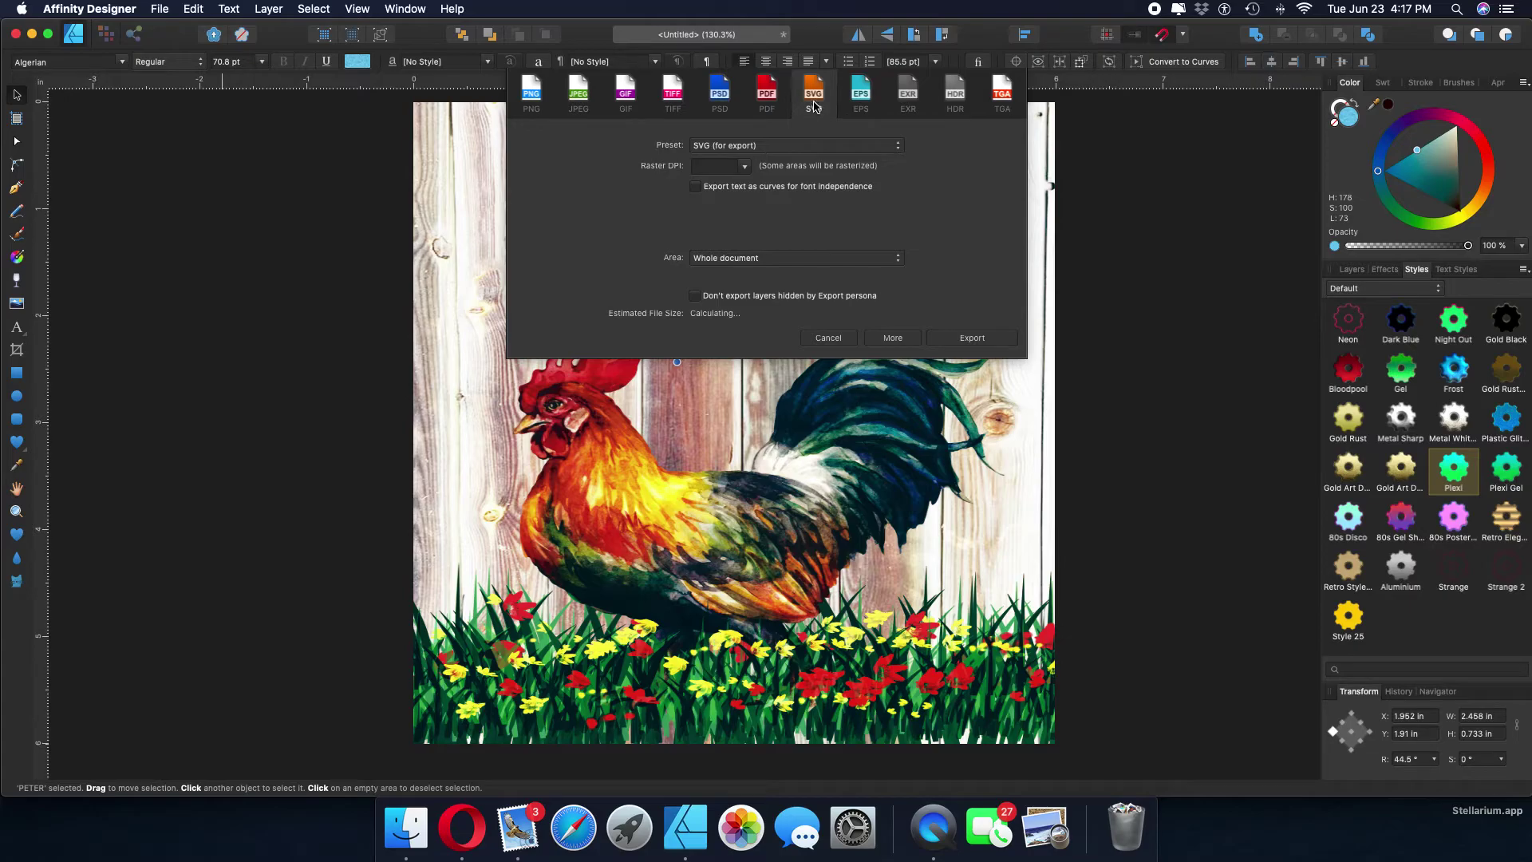
{"action": "left_click", "coordinate": [579, 102]}
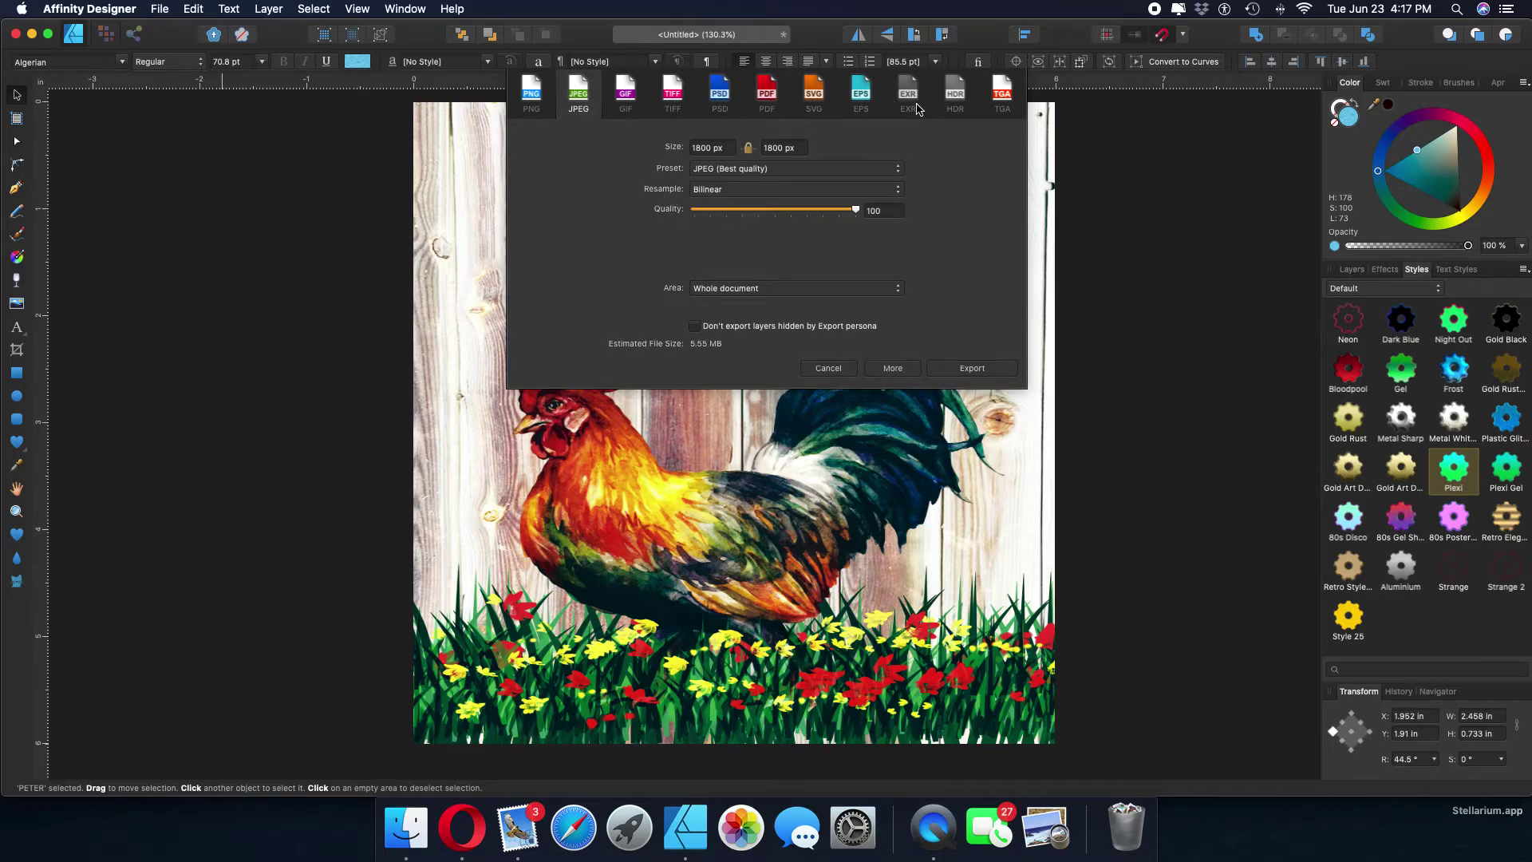
{"action": "left_click", "coordinate": [829, 369]}
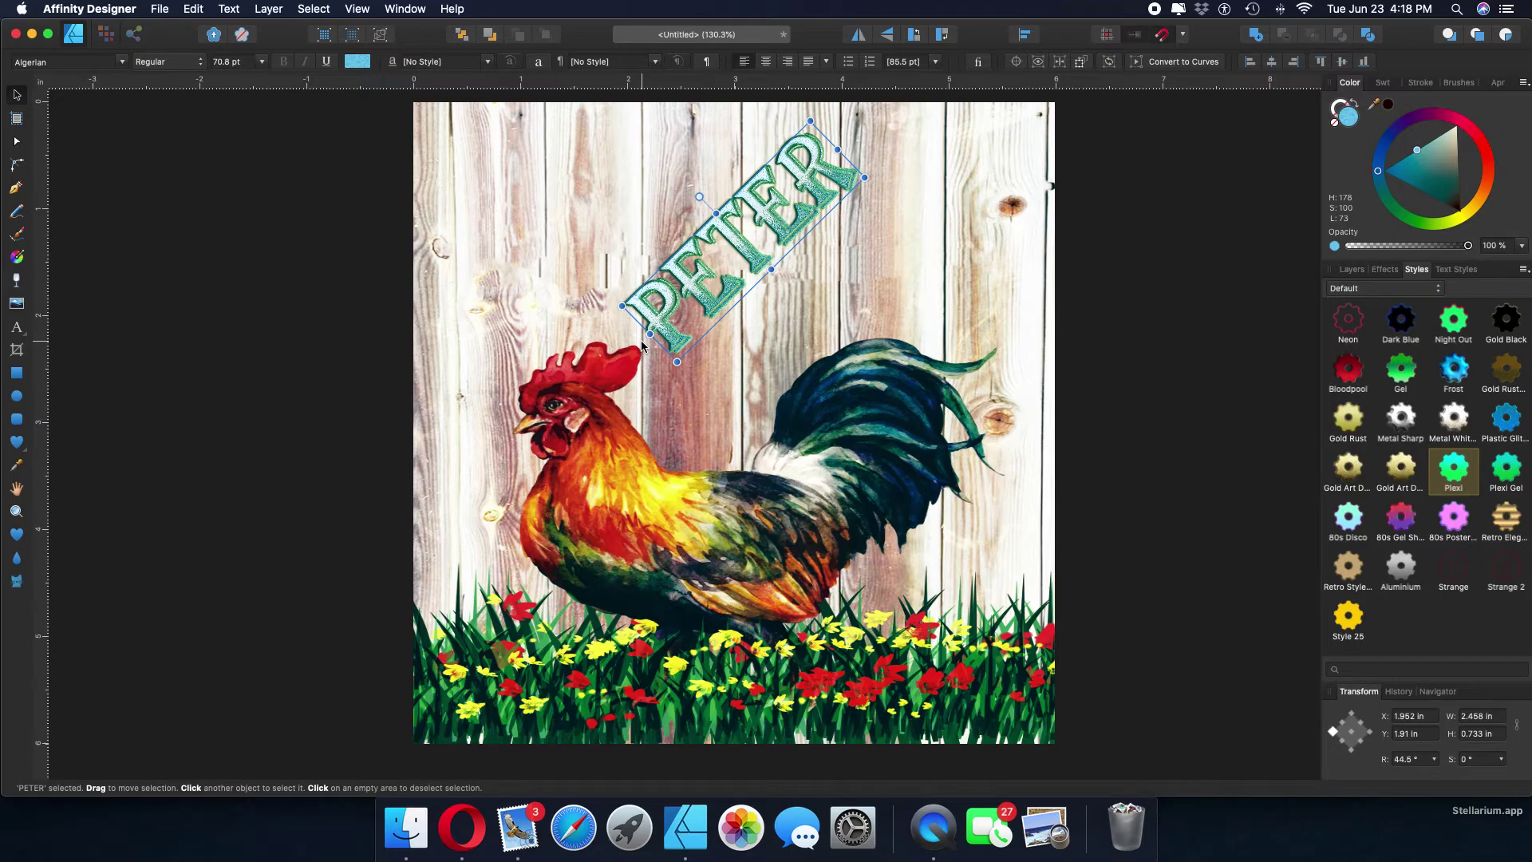
{"action": "left_click", "coordinate": [160, 10]}
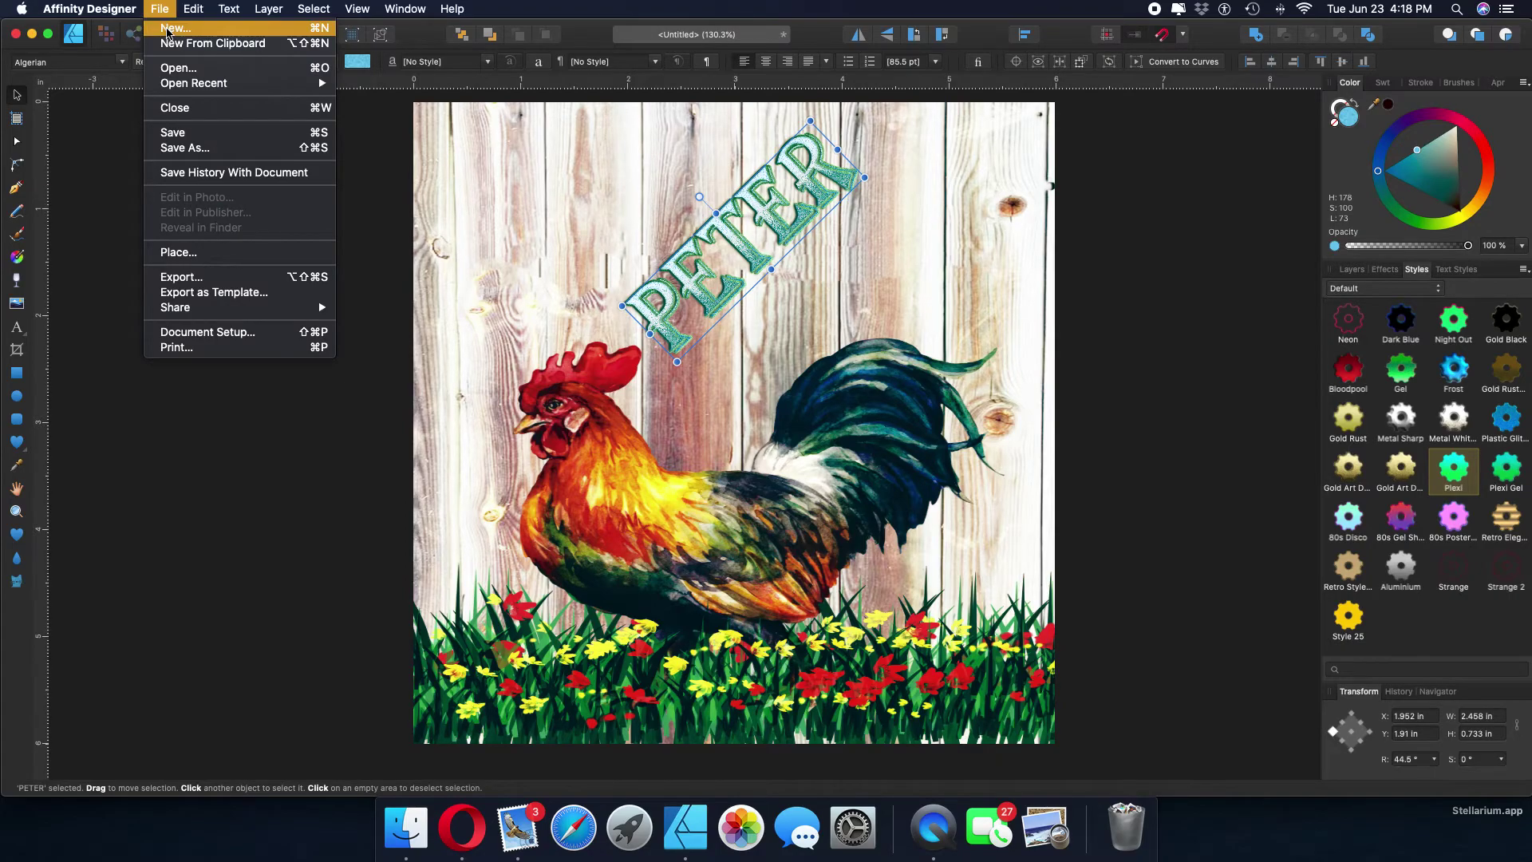
{"action": "left_click", "coordinate": [168, 29]}
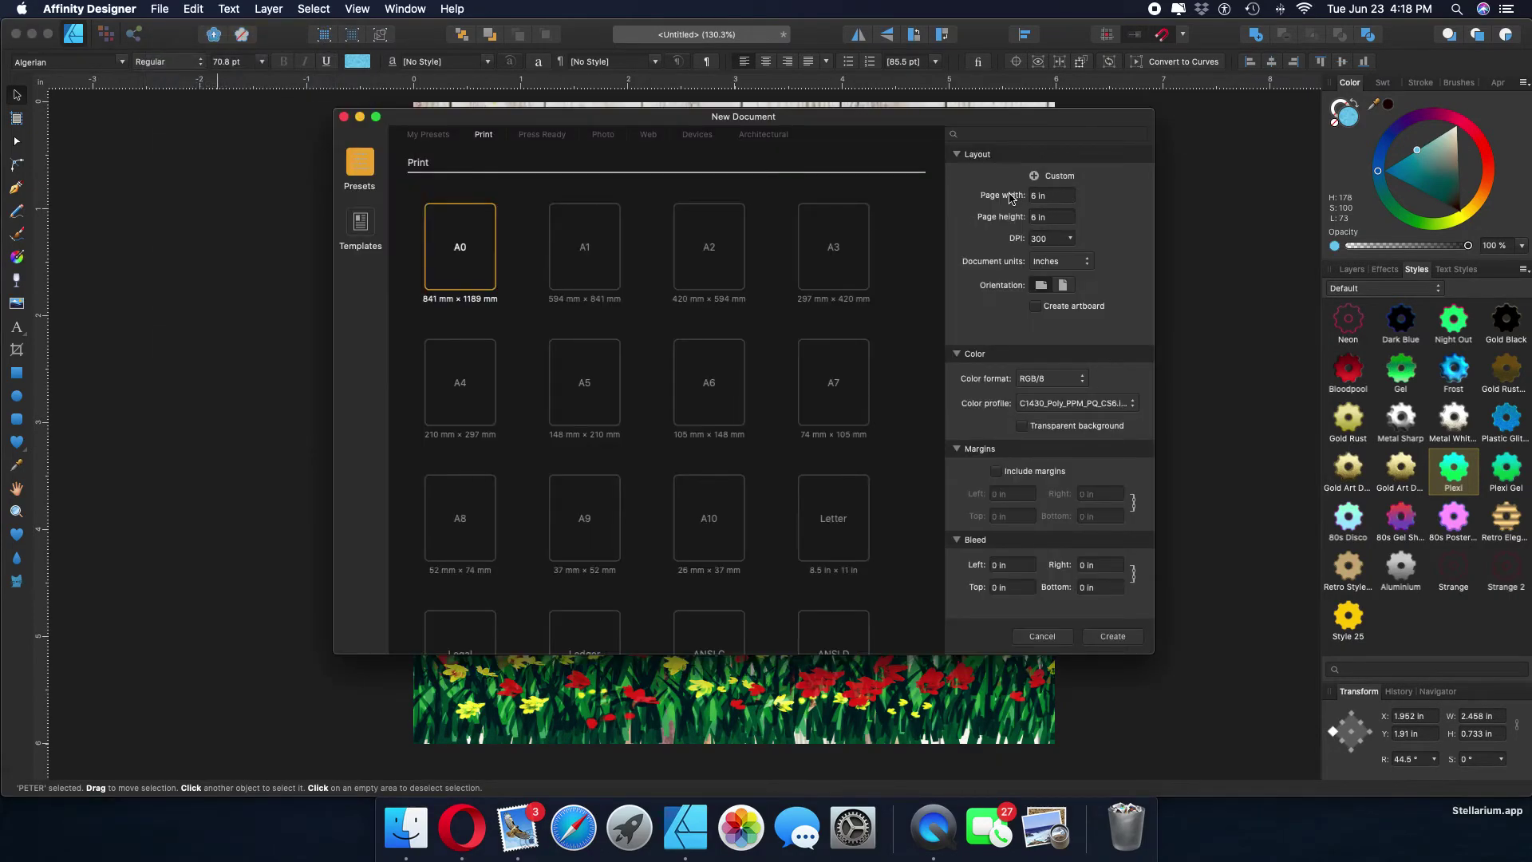
Create a new document with a 13 in wide by 19 in tall page
{"action": "left_click", "coordinate": [1052, 198]}
{"action": "type", "text": "13"}
{"action": "key", "text": "Tab"}
{"action": "type", "text": "1"}
{"action": "left_click", "coordinate": [1111, 638]}
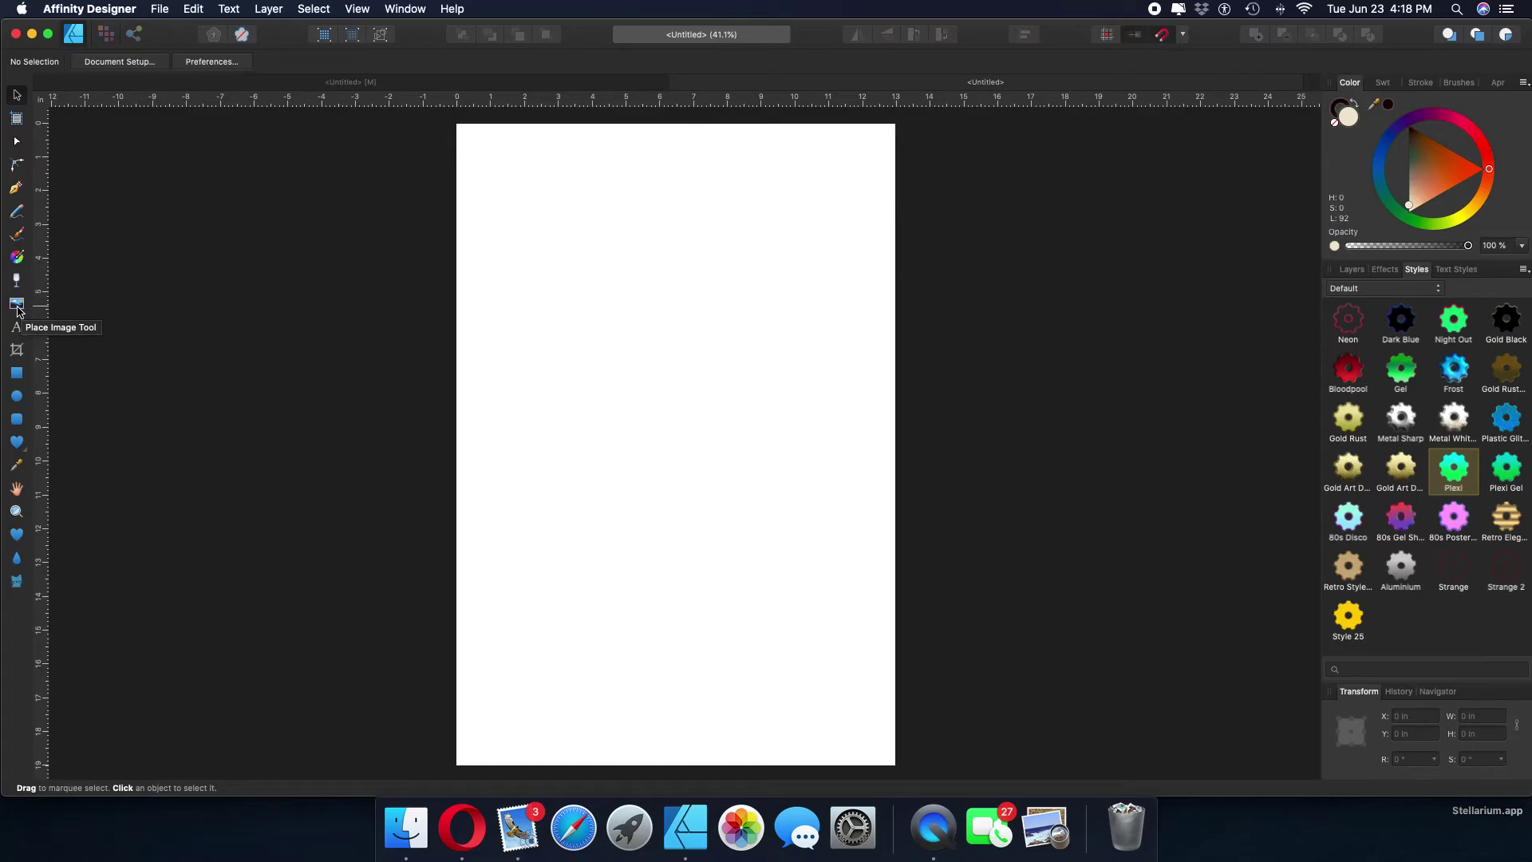
Start placing an image on the blank page but cancel the file choice
{"action": "left_click", "coordinate": [17, 307]}
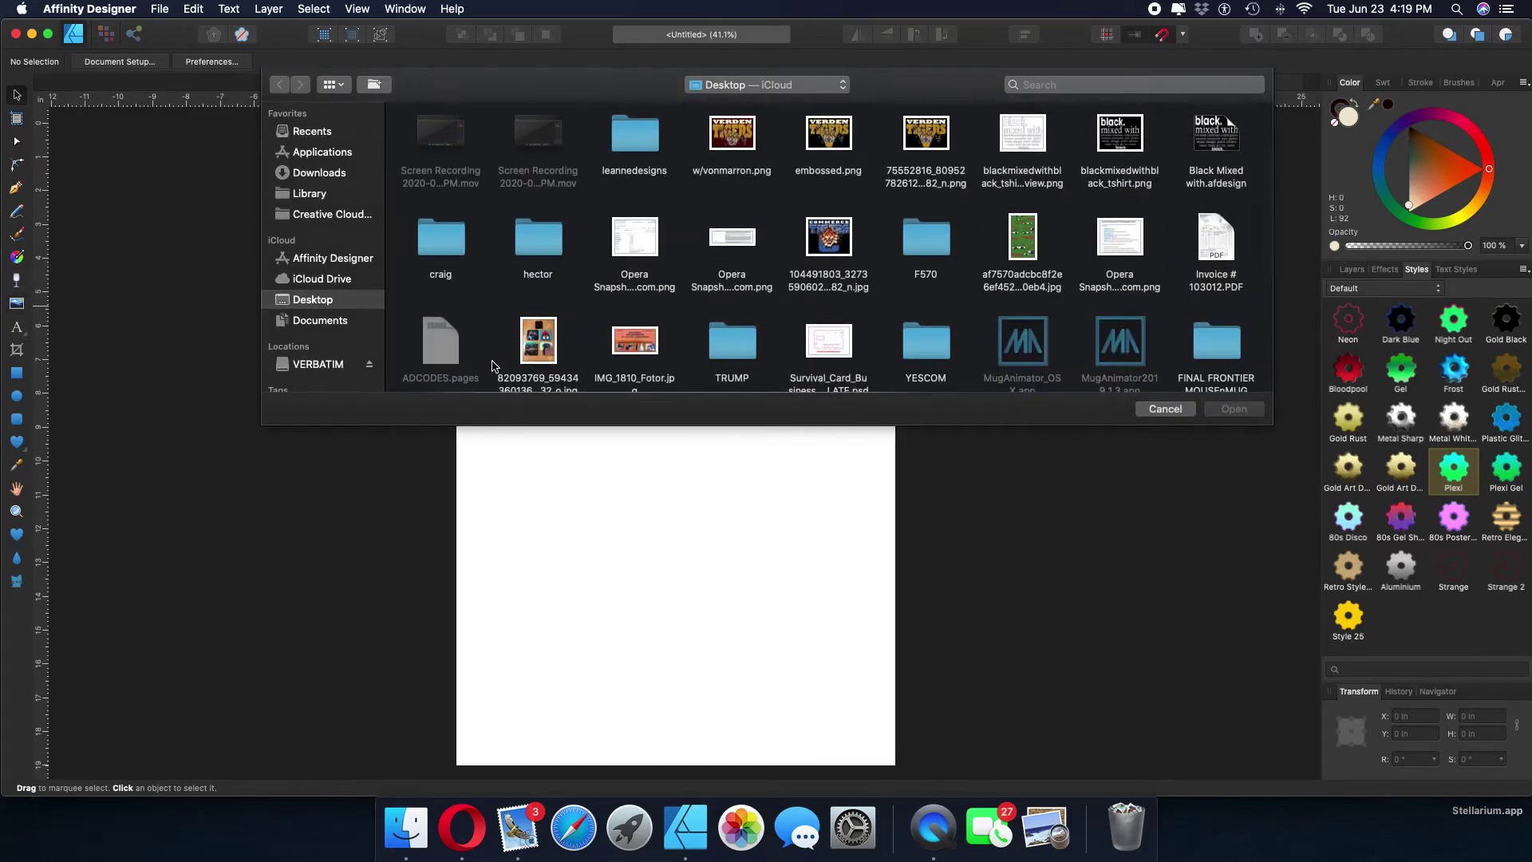
{"action": "left_click", "coordinate": [1165, 408]}
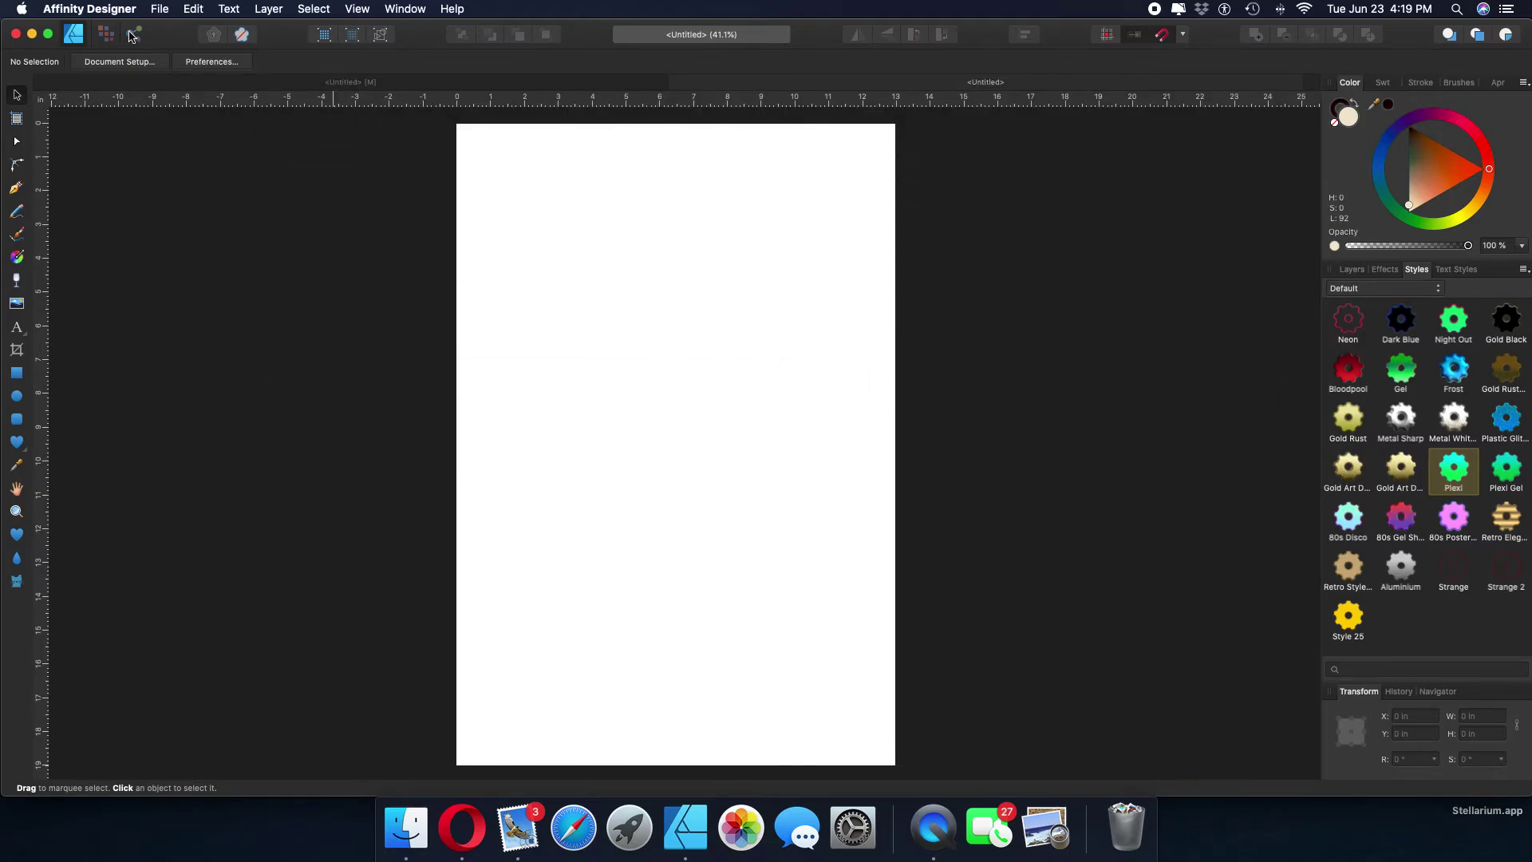
{"action": "left_click", "coordinate": [159, 11]}
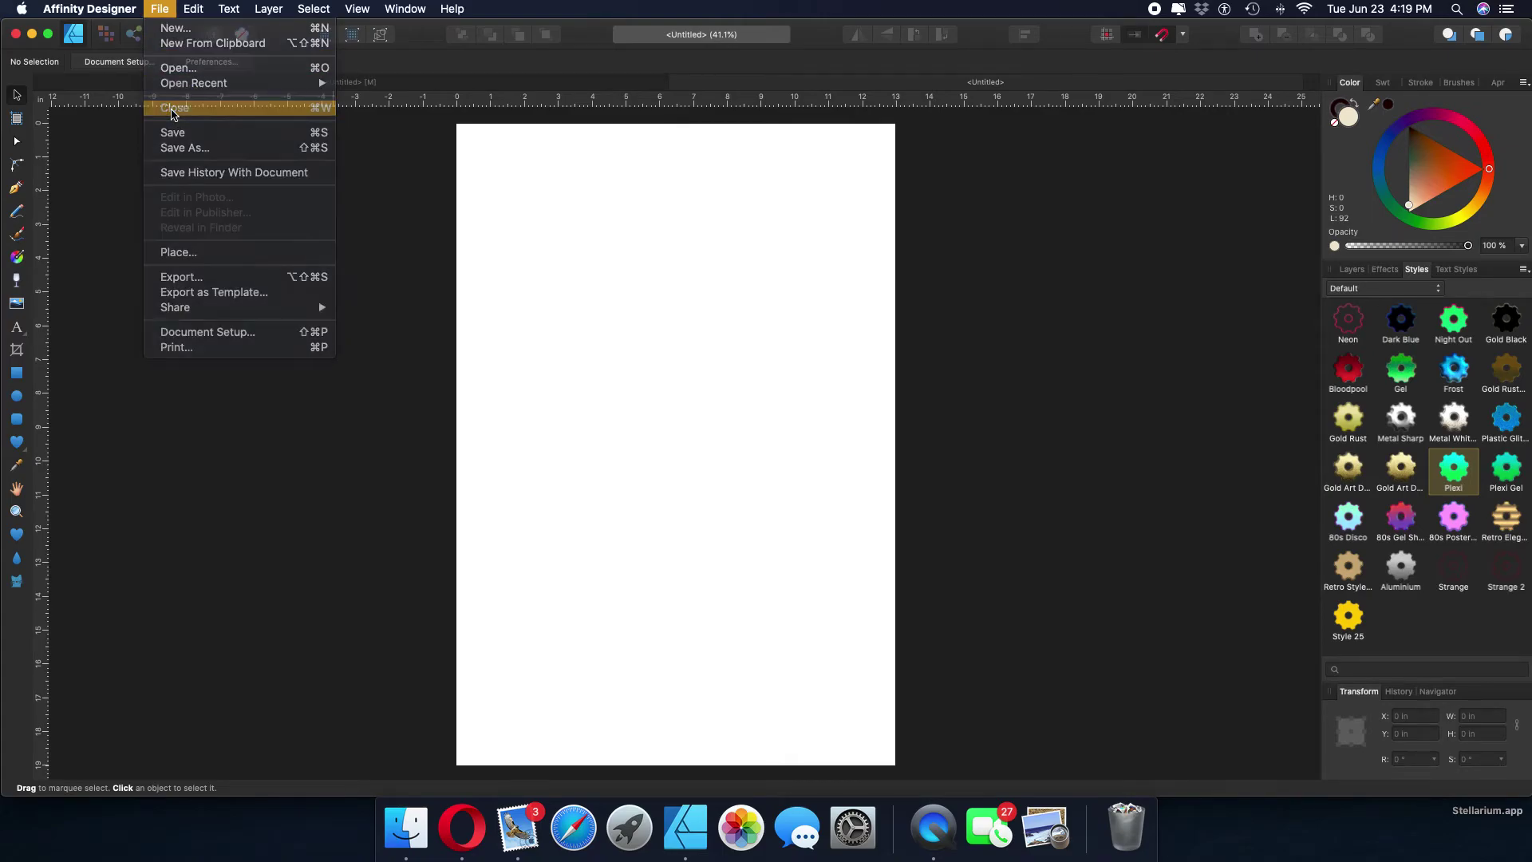
{"action": "left_click", "coordinate": [172, 110]}
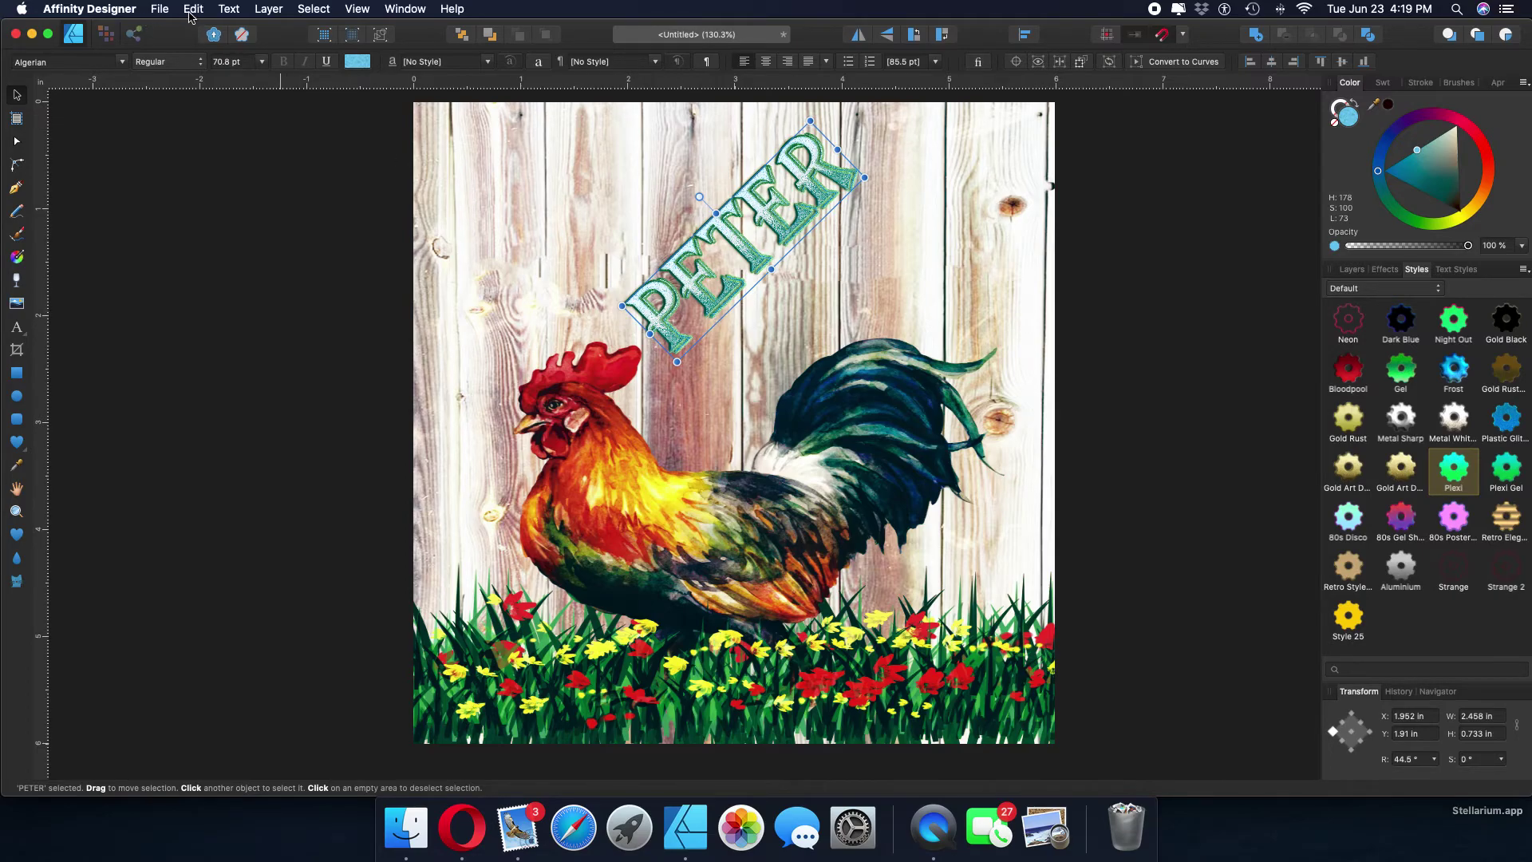
{"action": "left_click", "coordinate": [162, 11]}
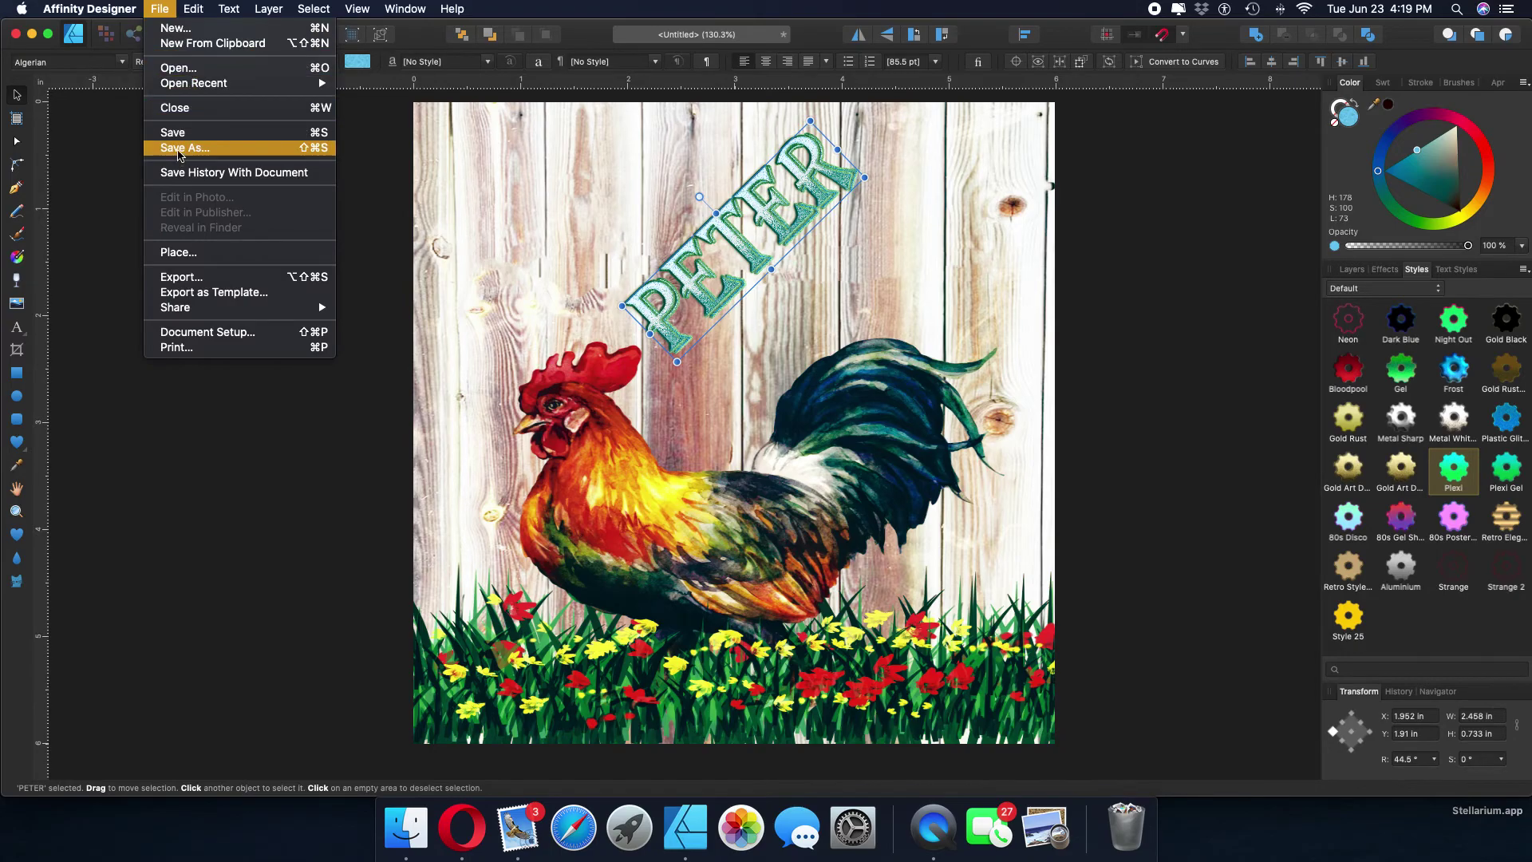
{"action": "left_click", "coordinate": [179, 151]}
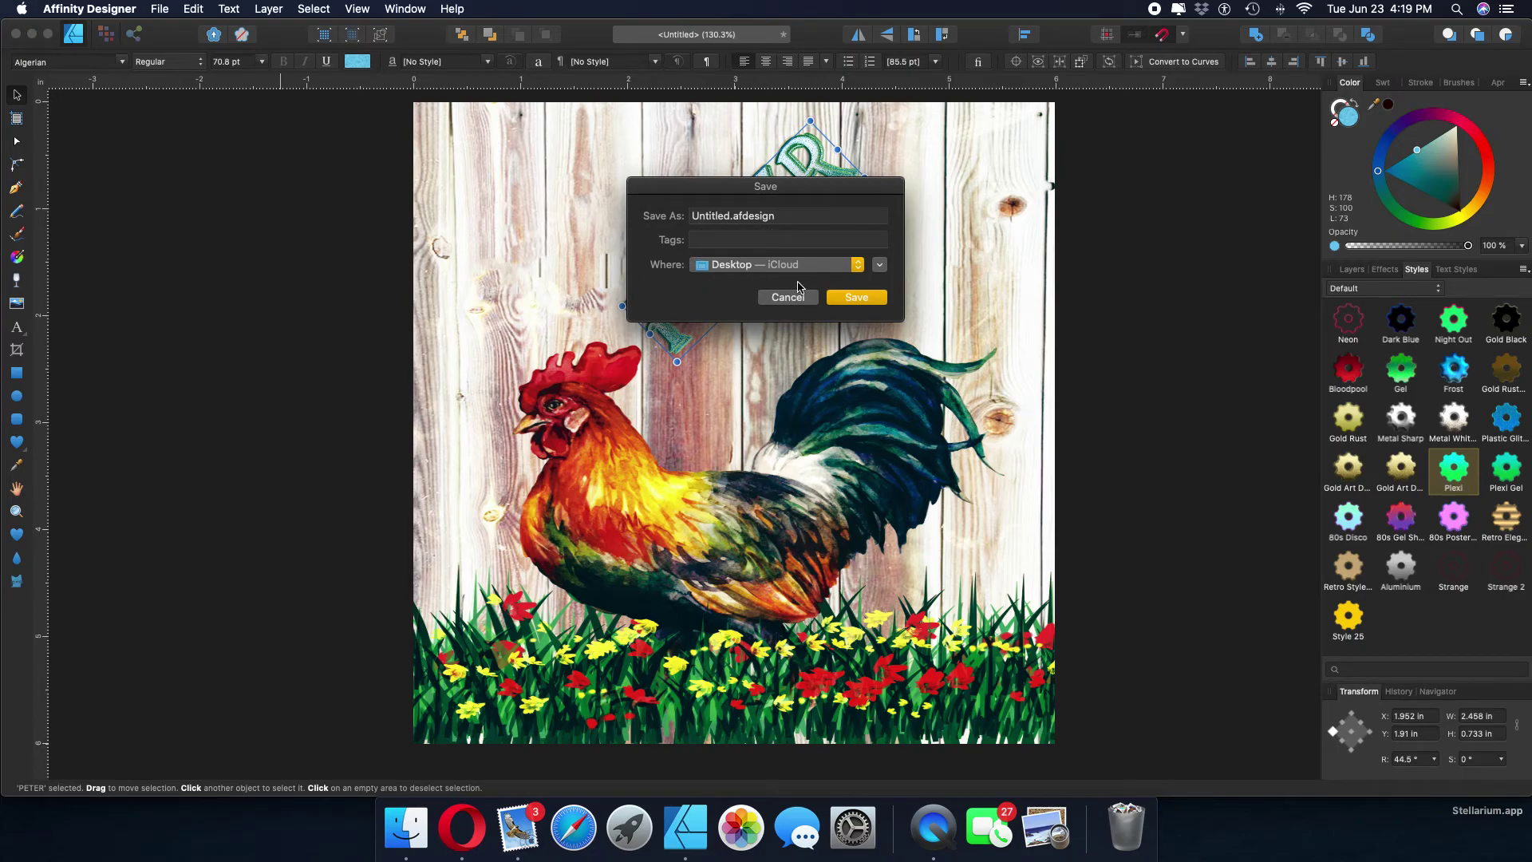
{"action": "left_click", "coordinate": [857, 298]}
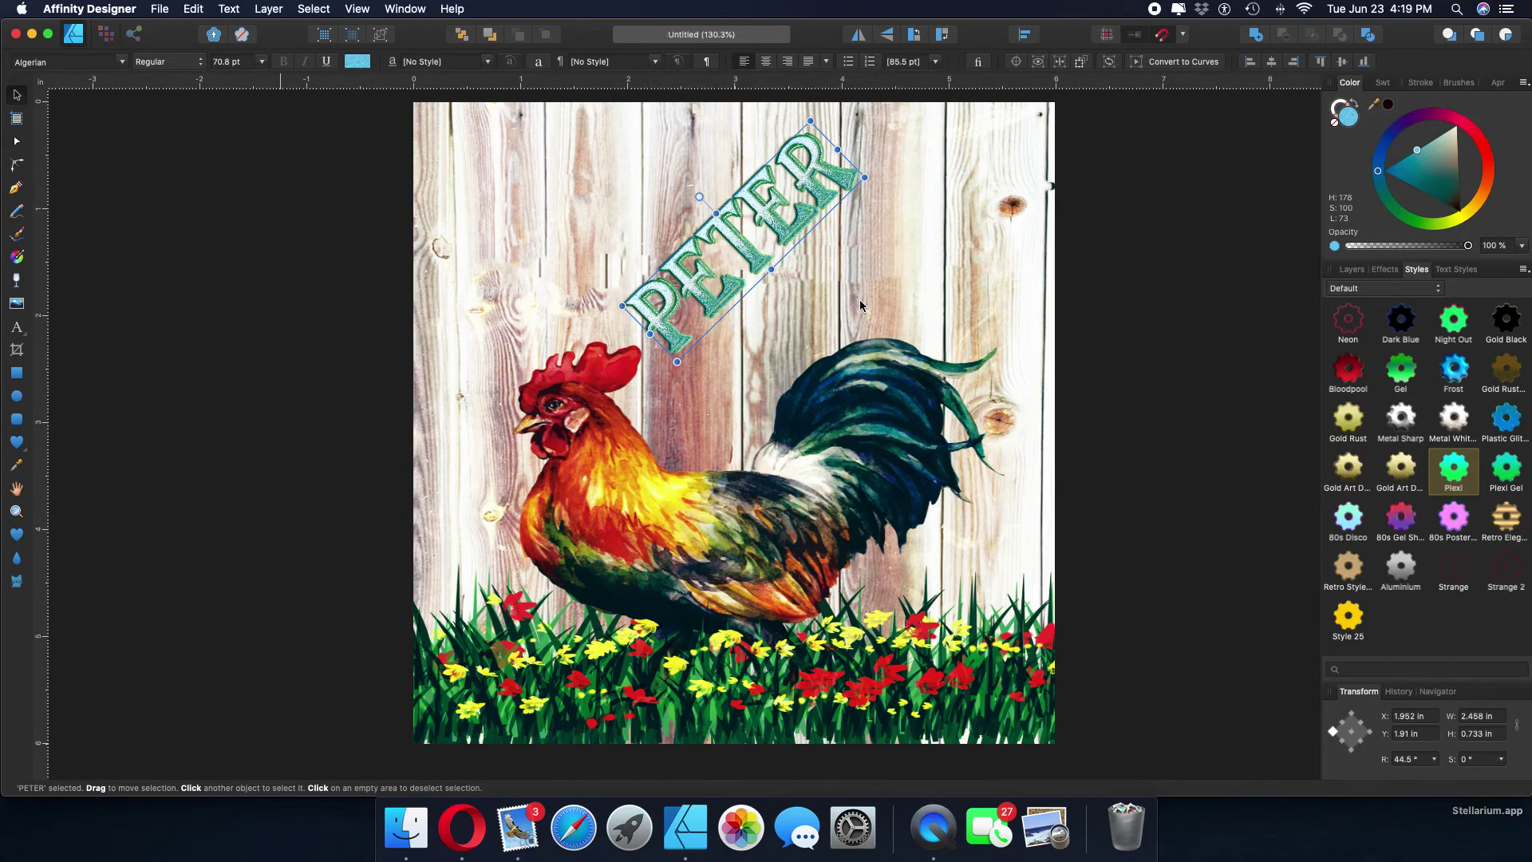
Create a new 13×19 inch page from the New Document settings
{"action": "left_click", "coordinate": [160, 13]}
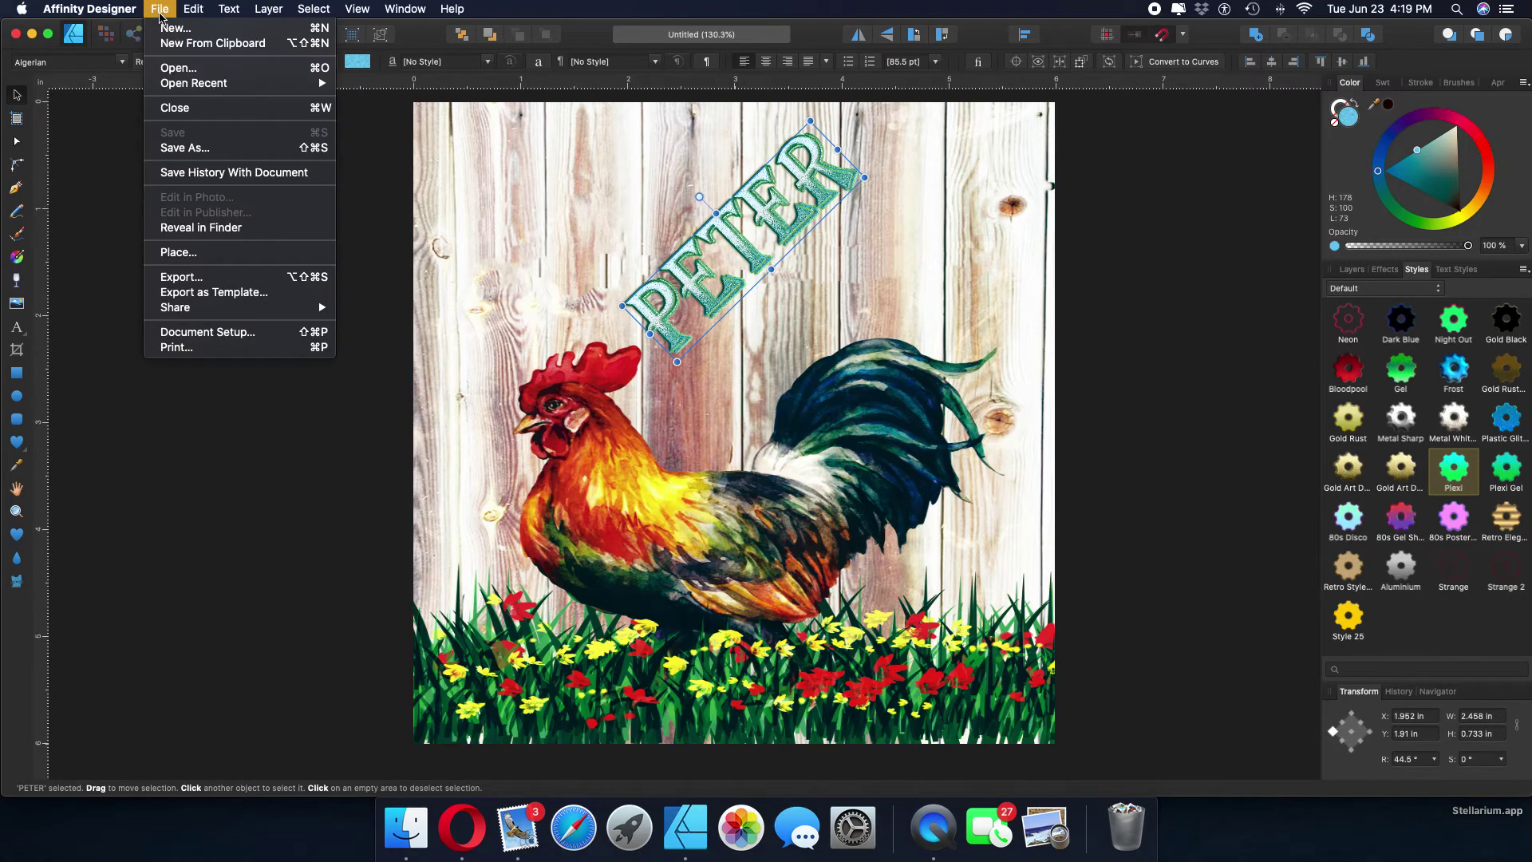
{"action": "left_click", "coordinate": [171, 29]}
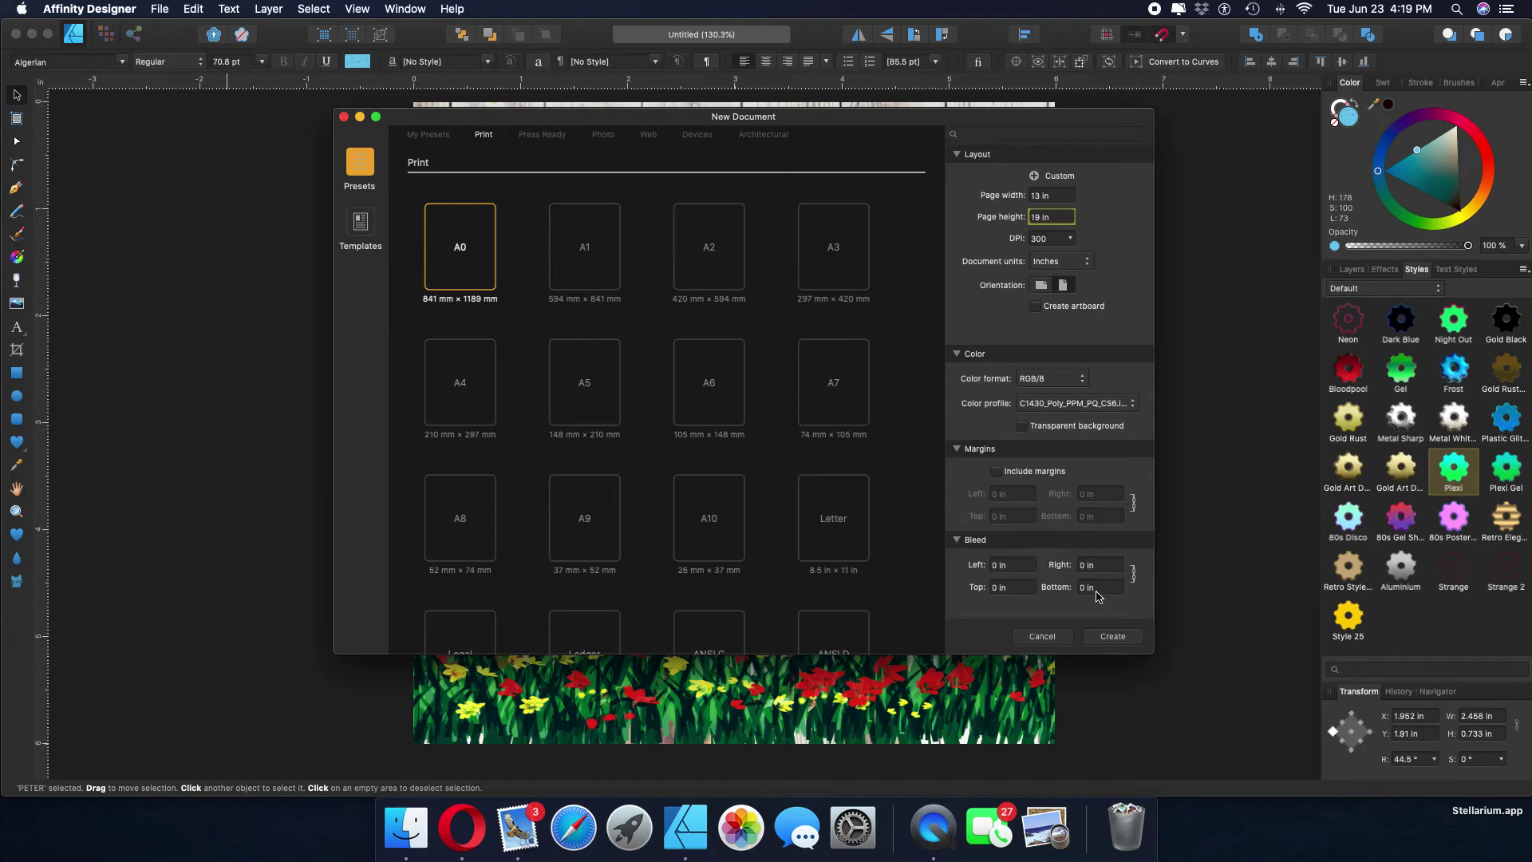
{"action": "left_click", "coordinate": [1108, 637]}
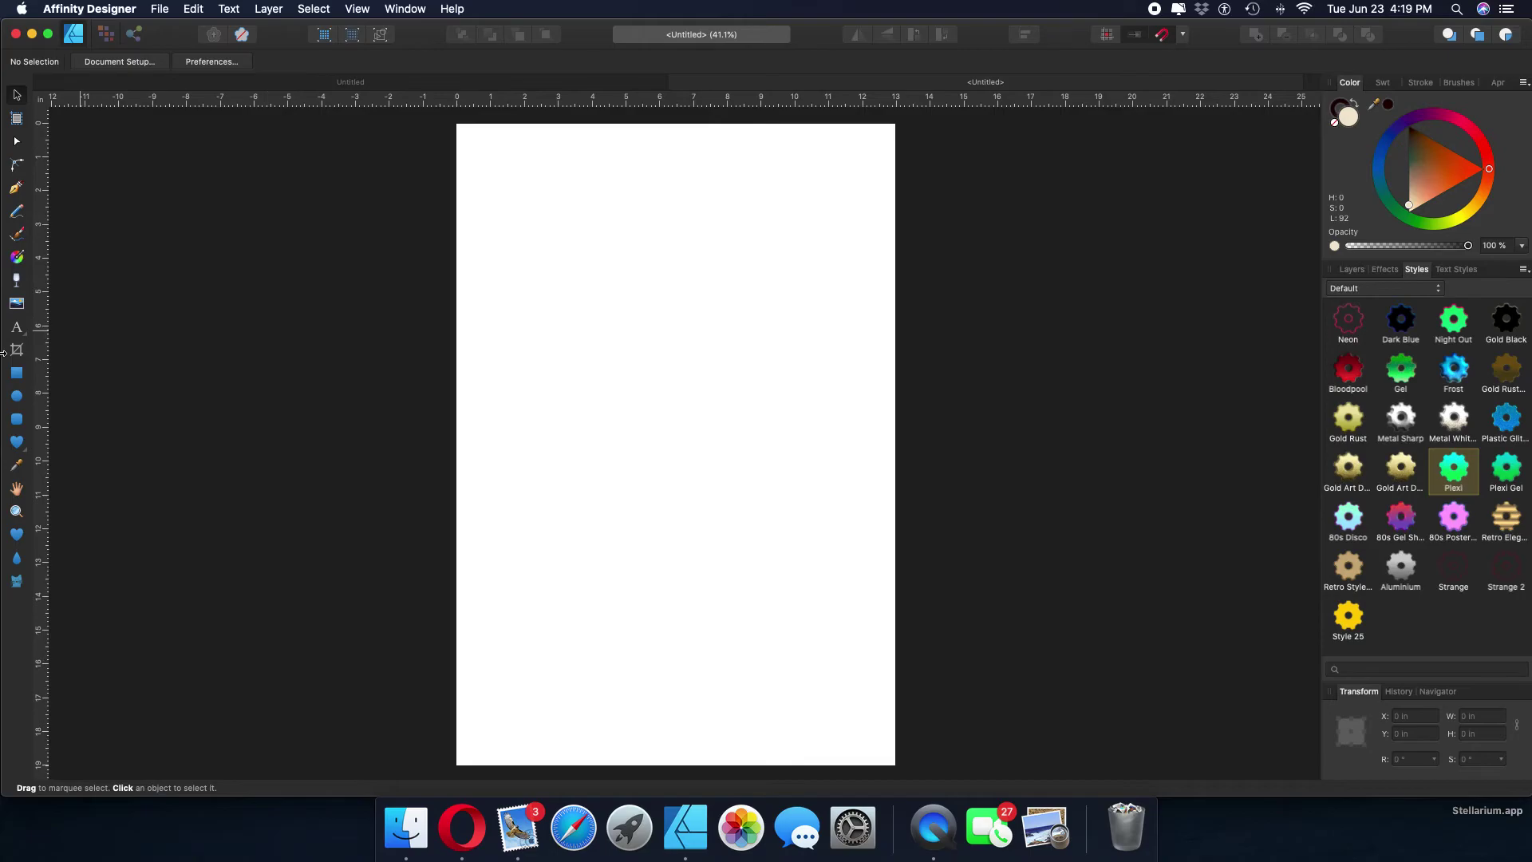
Place the Untitled.afdesign rooster design on the page at its default 6×6 inch size
{"action": "left_click", "coordinate": [17, 304]}
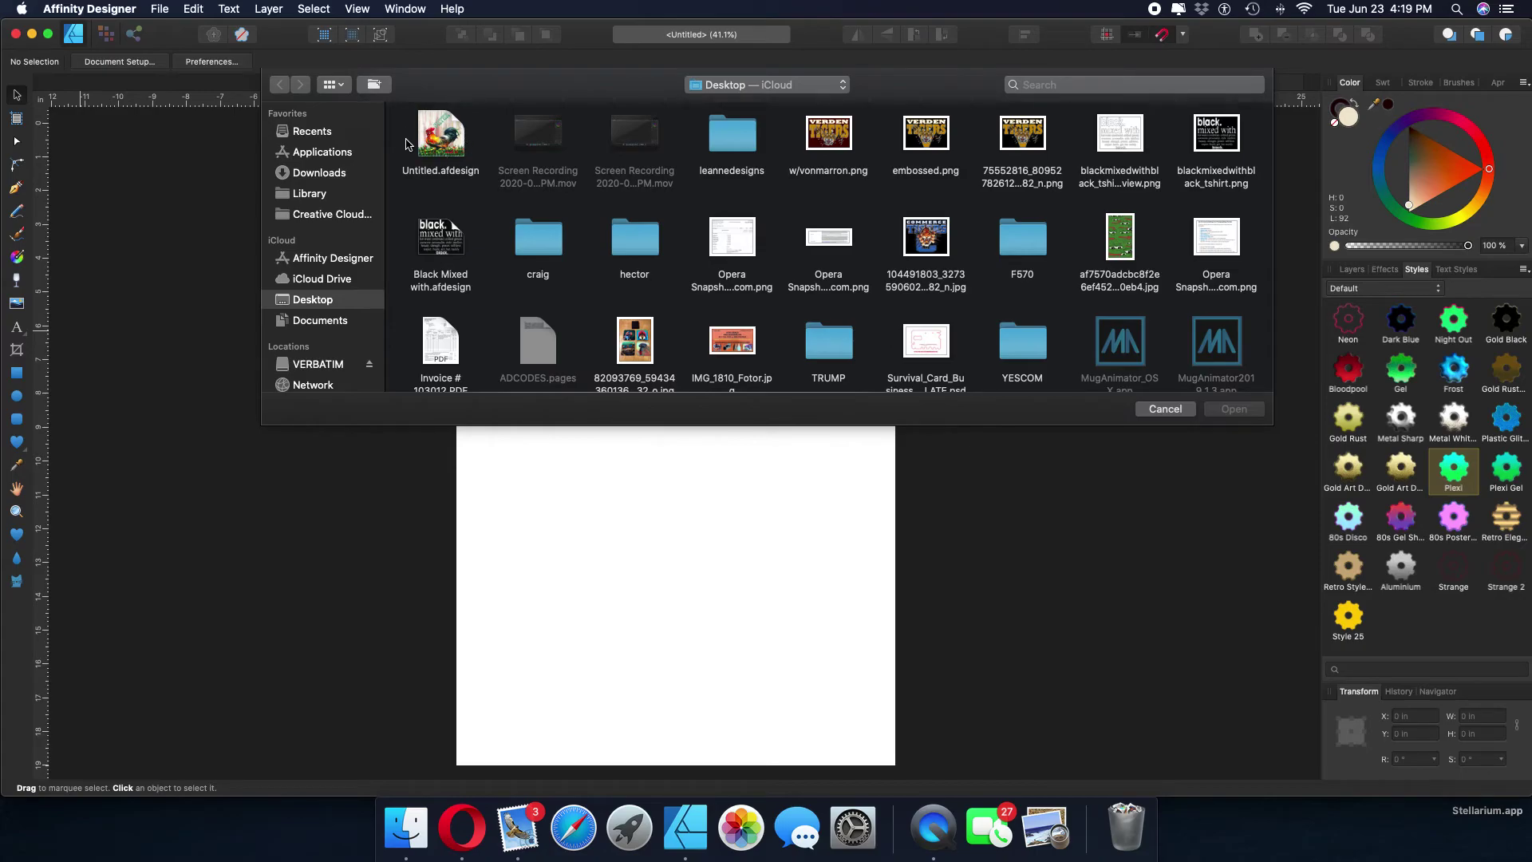
{"action": "left_click", "coordinate": [437, 141]}
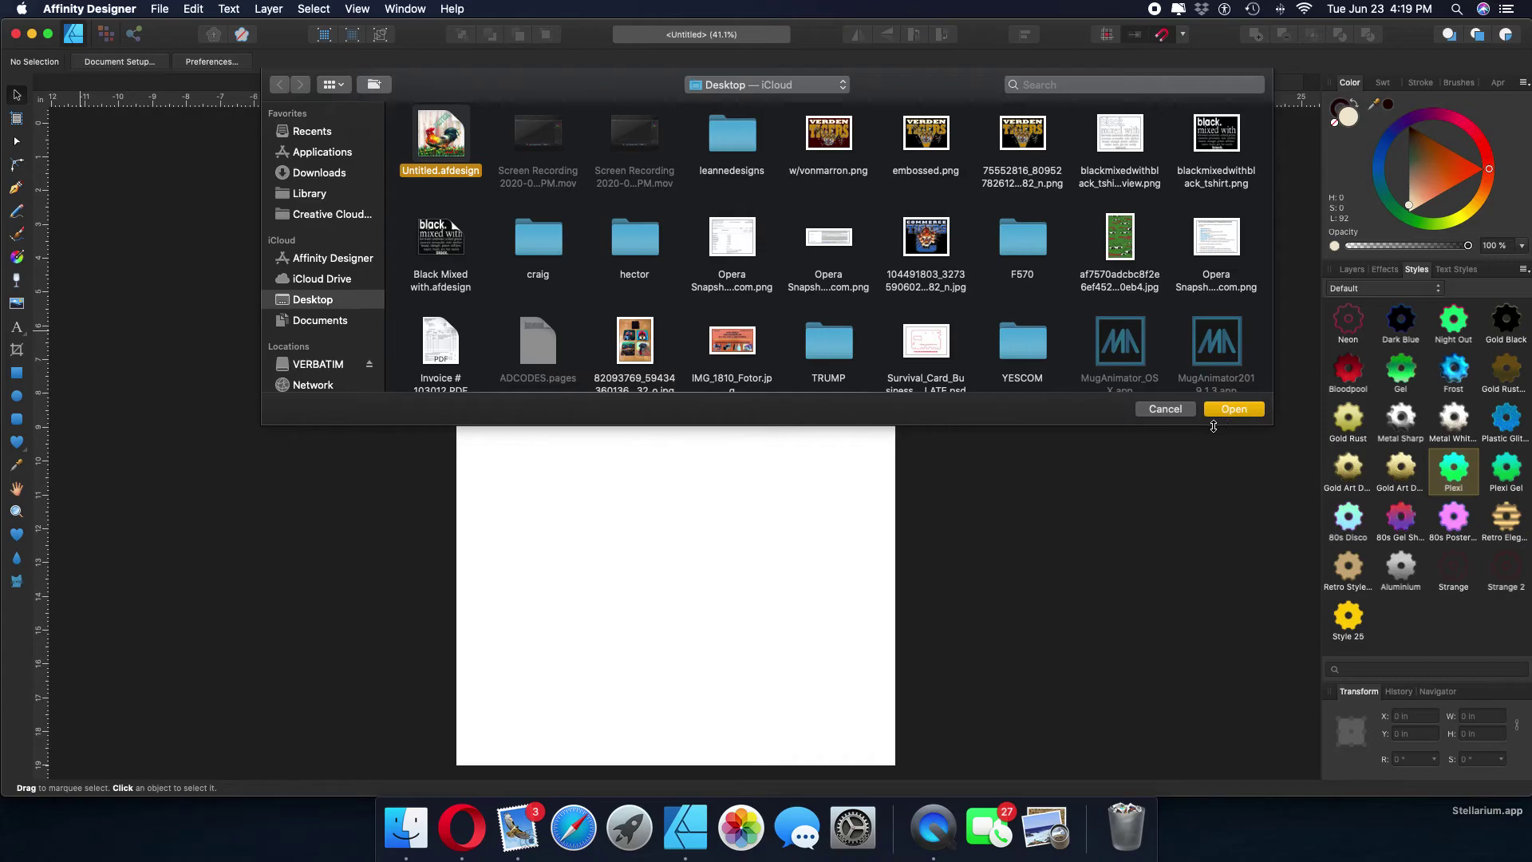
{"action": "left_click", "coordinate": [1234, 409]}
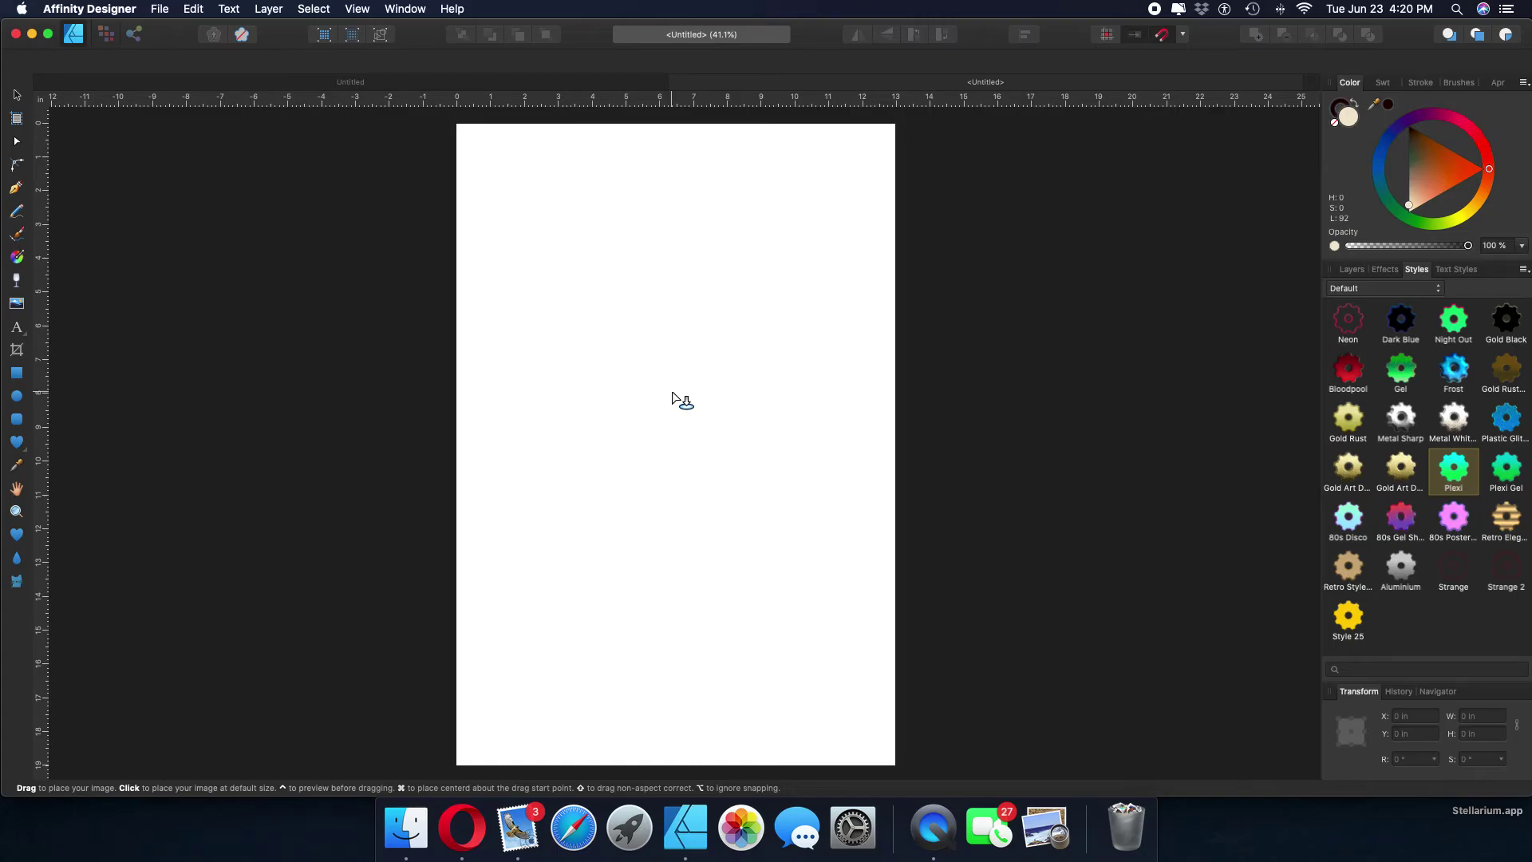
{"action": "left_click", "coordinate": [672, 393]}
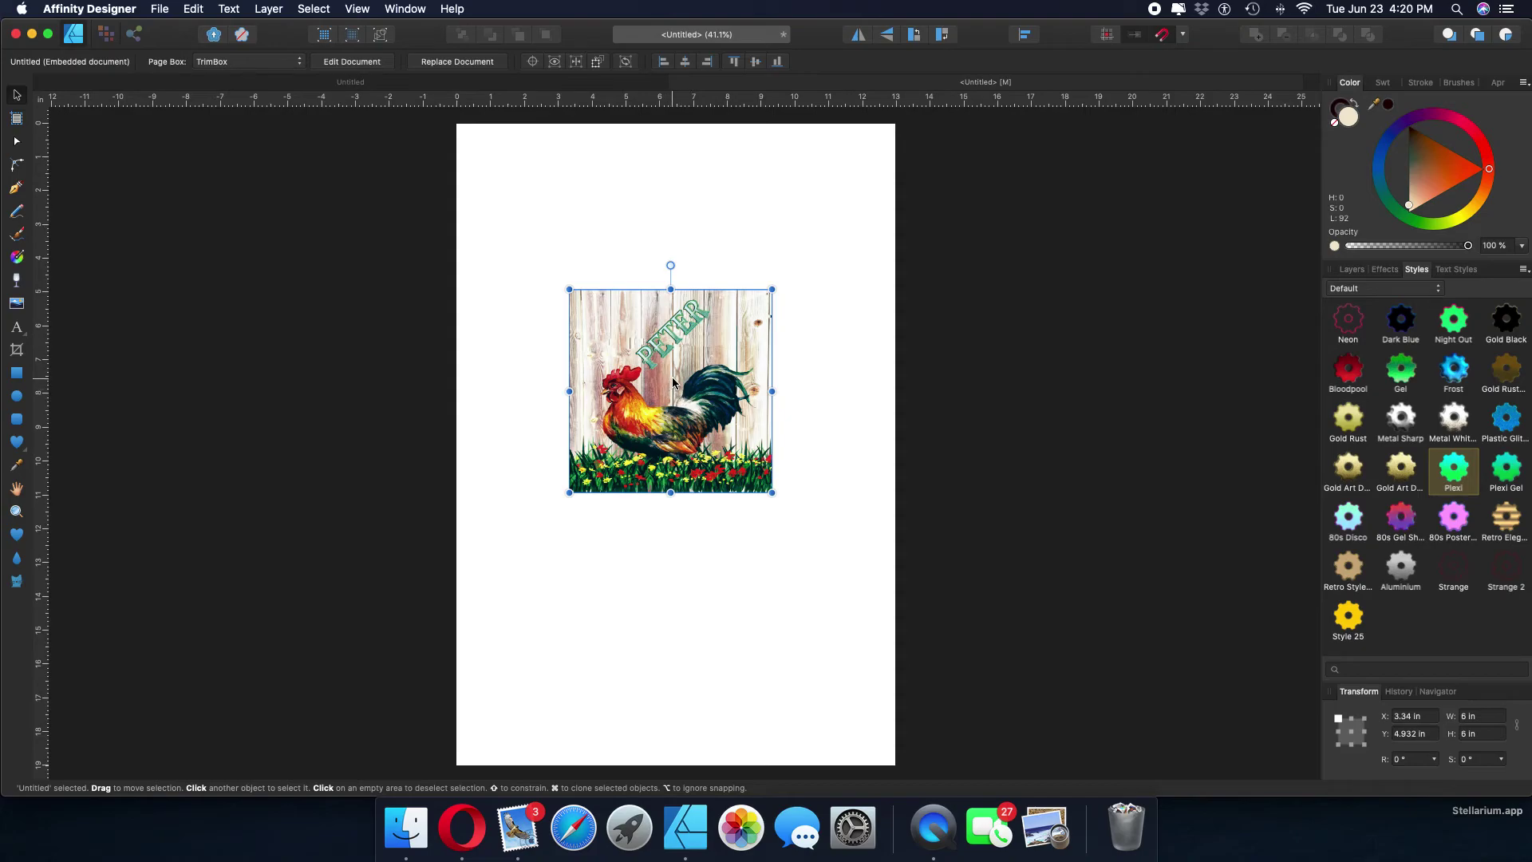
Move the rooster to the page's top-left corner and set a duplicate beside it on the right
{"action": "left_click_drag", "start_coordinate": [669, 376], "coordinate": [567, 220]}
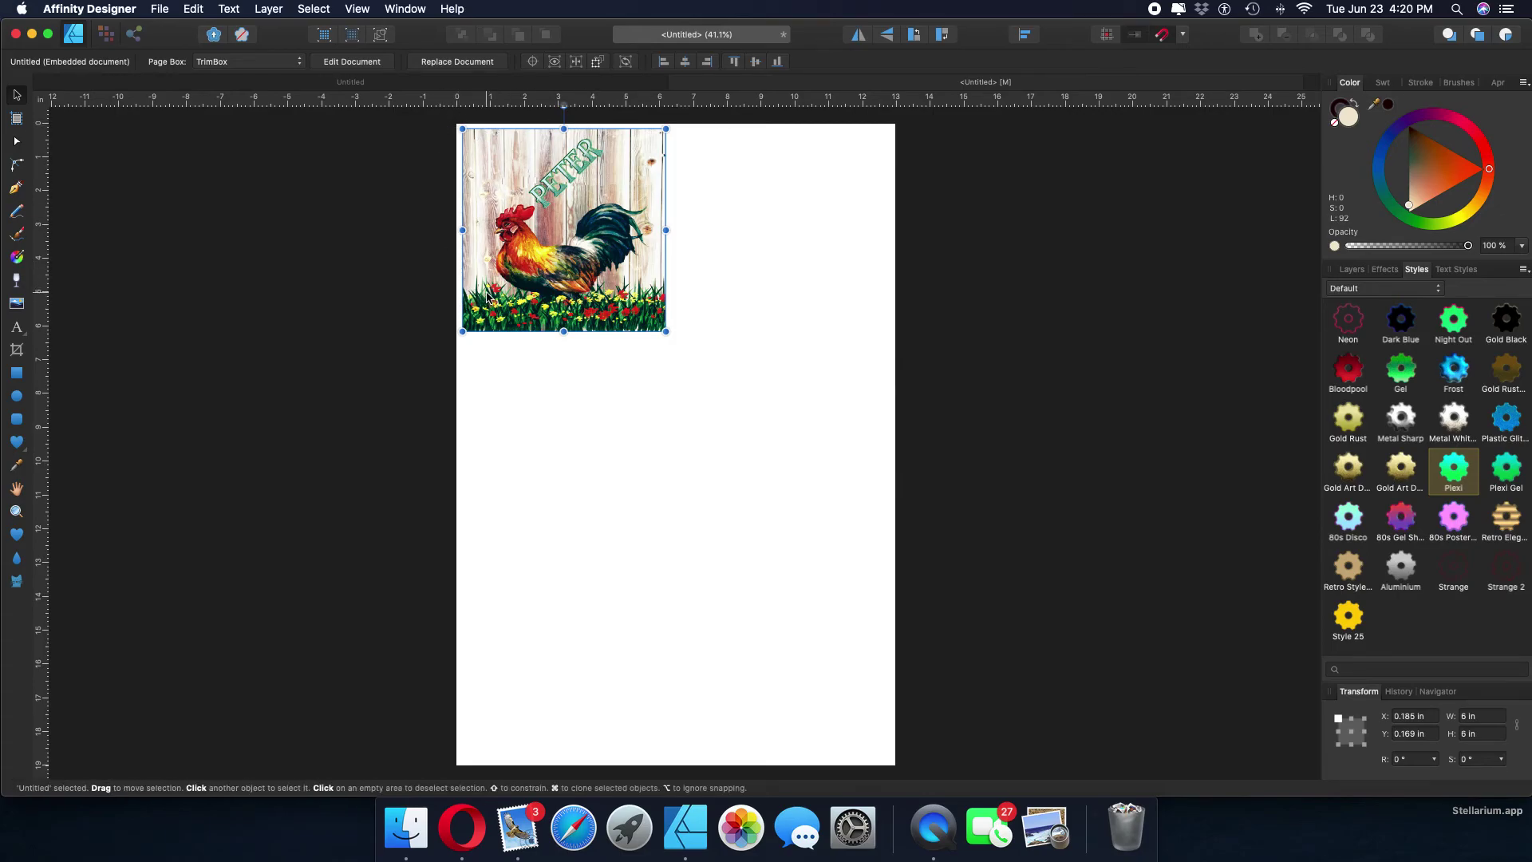
{"action": "left_click", "coordinate": [198, 11]}
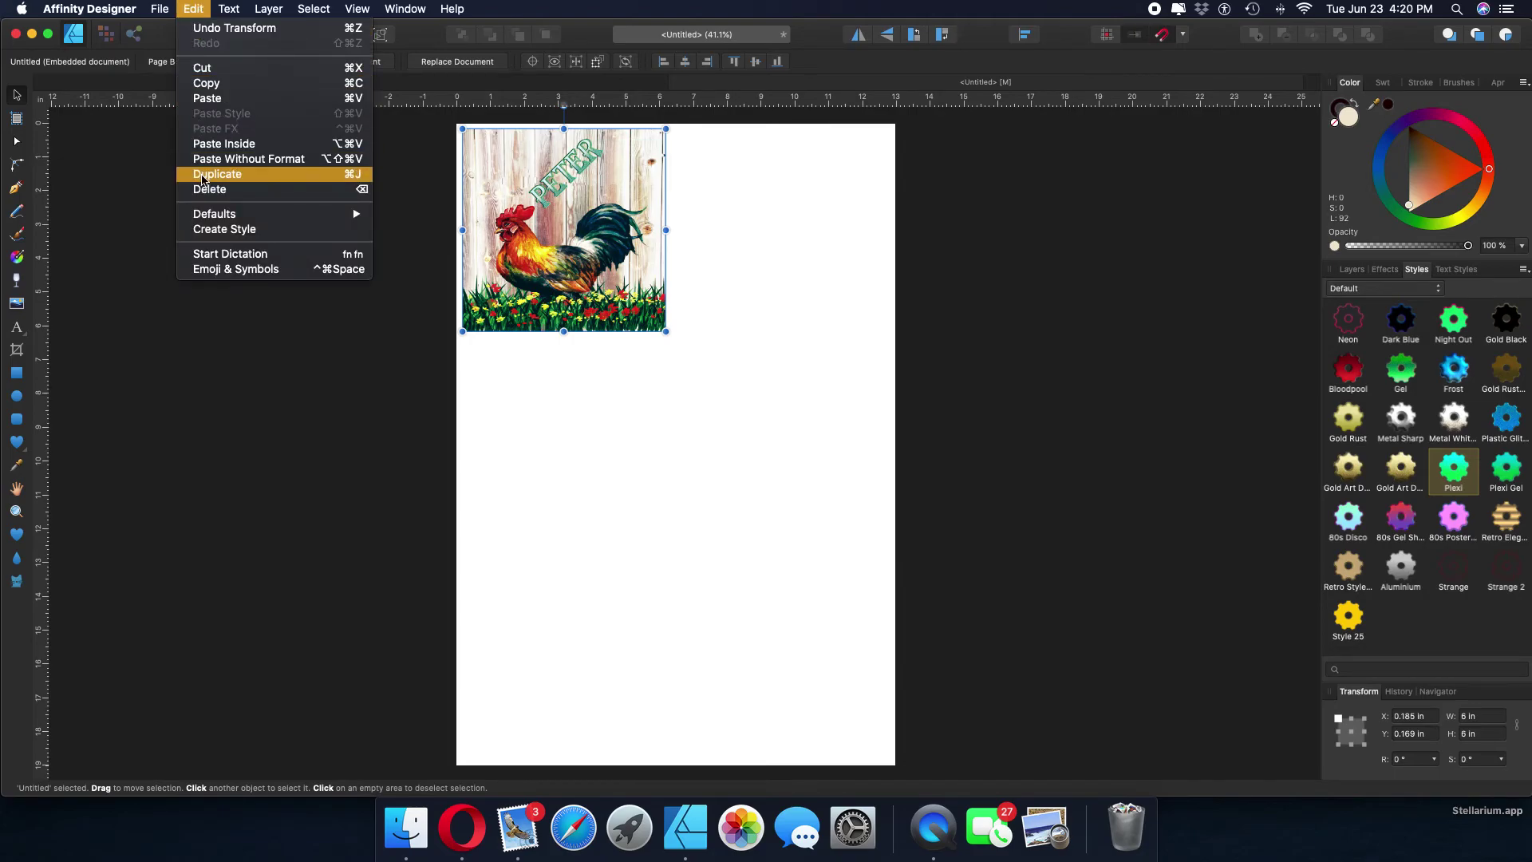
{"action": "left_click", "coordinate": [202, 176]}
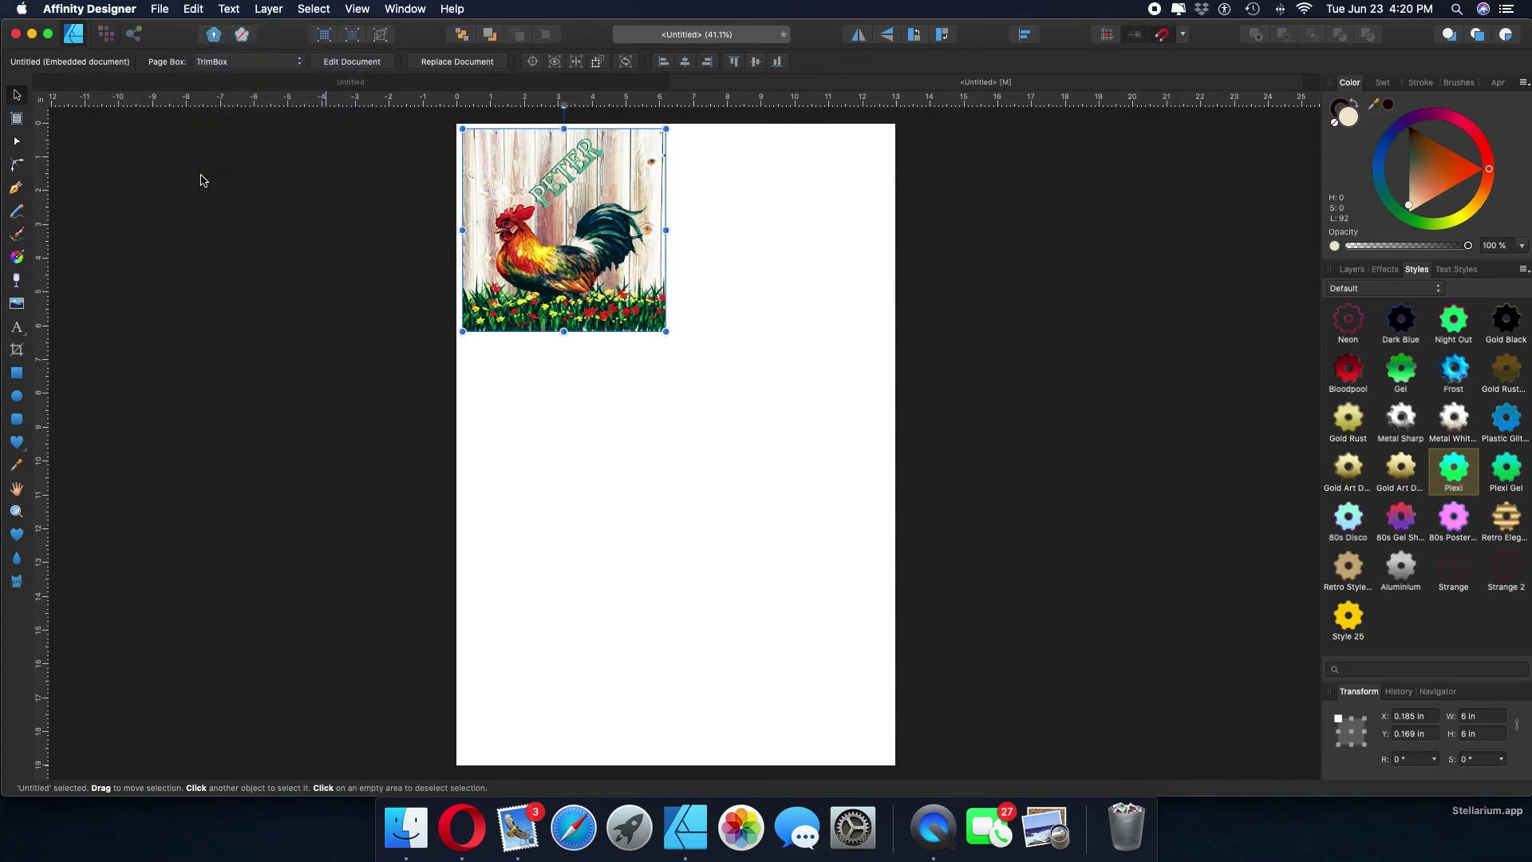
{"action": "left_click_drag", "start_coordinate": [567, 242], "coordinate": [787, 245]}
{"action": "left_click", "coordinate": [594, 254]}
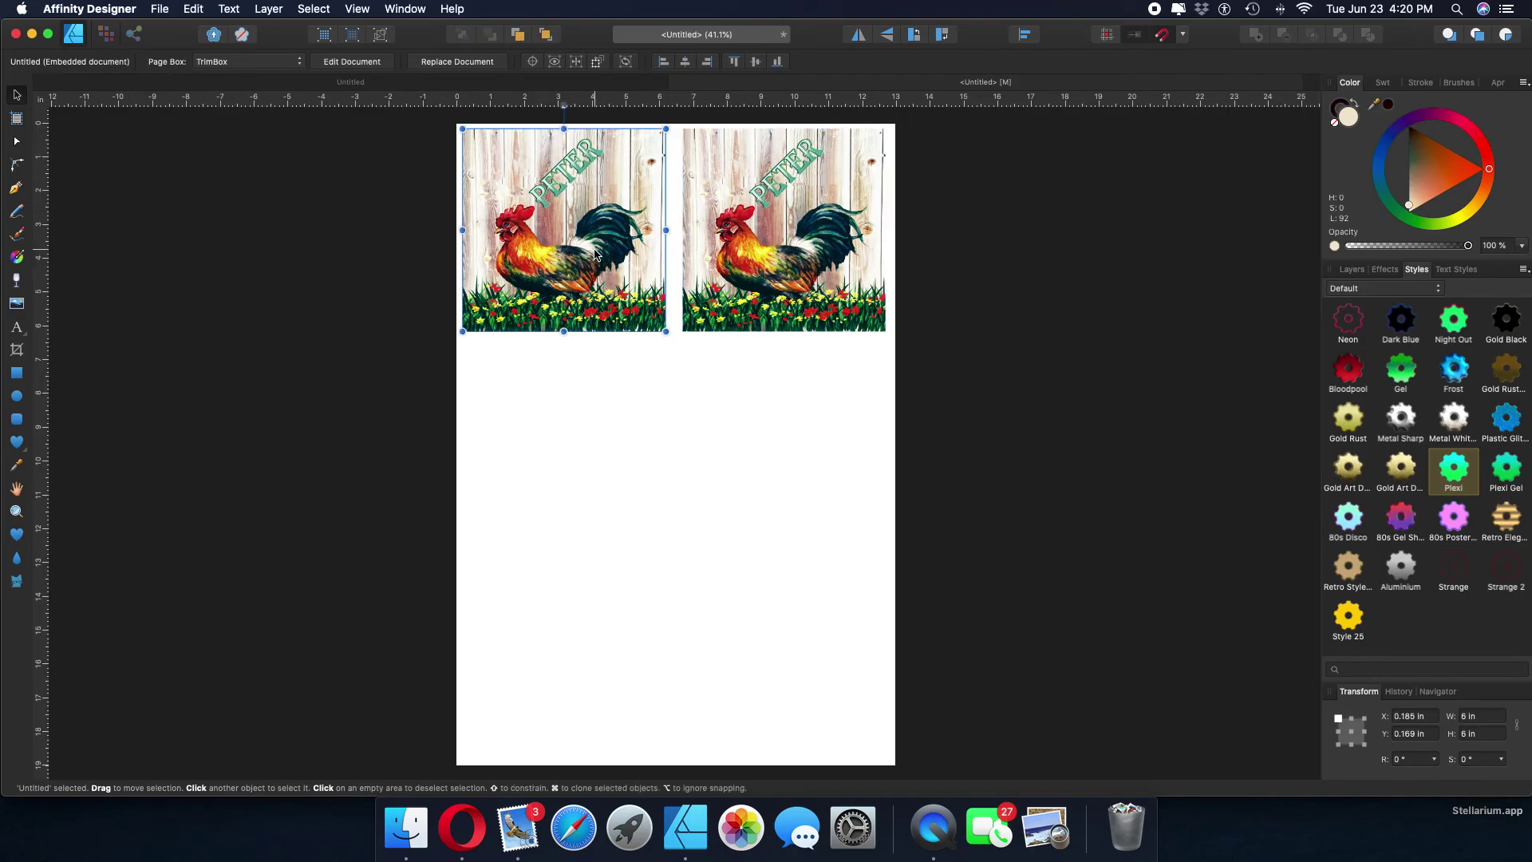
Duplicate the top-left rooster into the middle and bottom left slots, snugging them together
{"action": "left_click", "coordinate": [202, 11]}
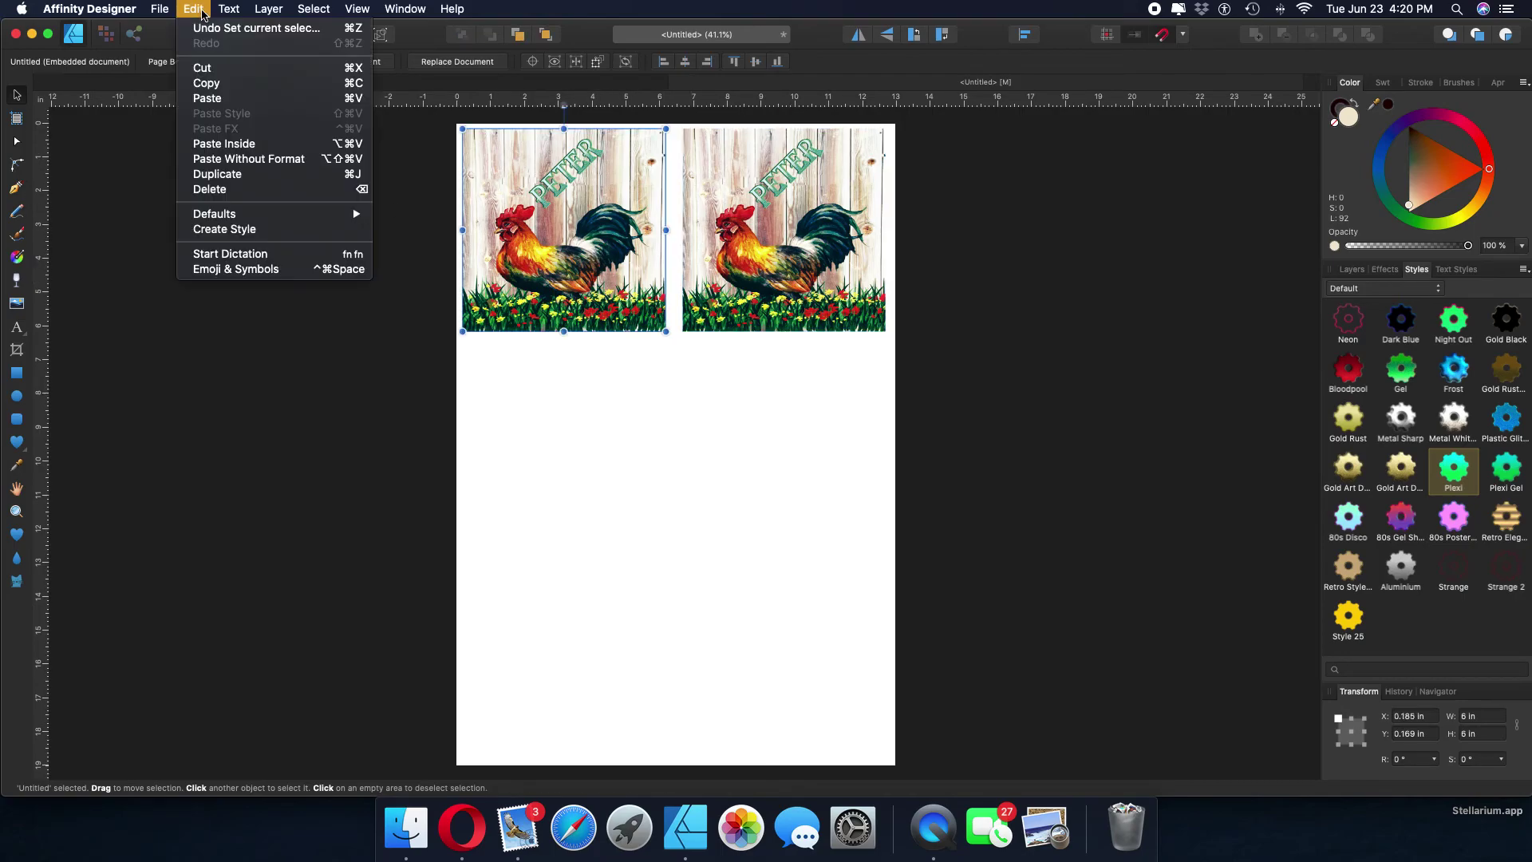
{"action": "left_click", "coordinate": [217, 174]}
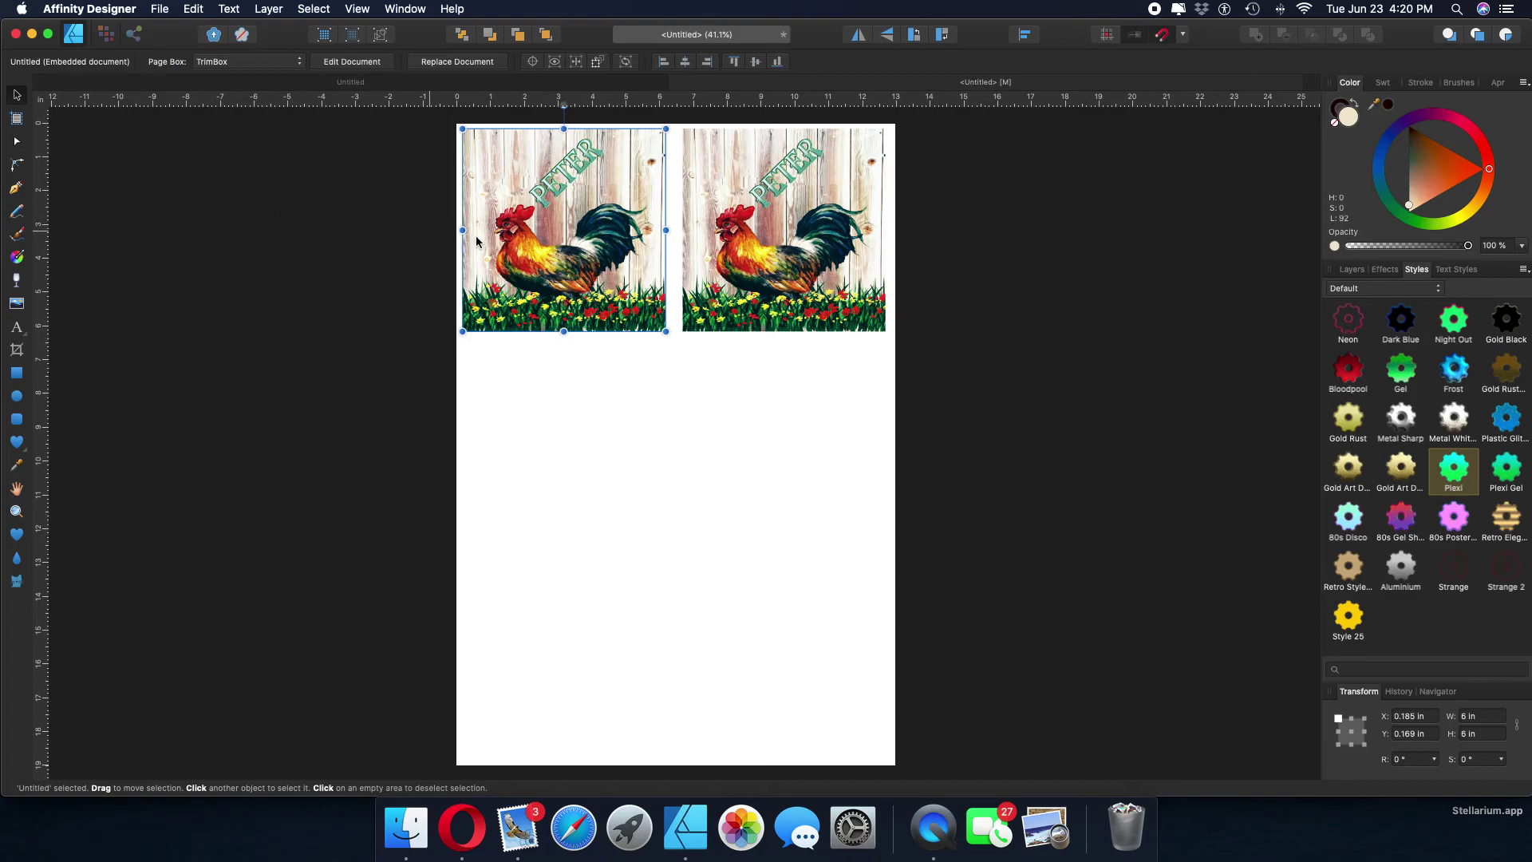
{"action": "left_click_drag", "start_coordinate": [571, 237], "coordinate": [572, 455]}
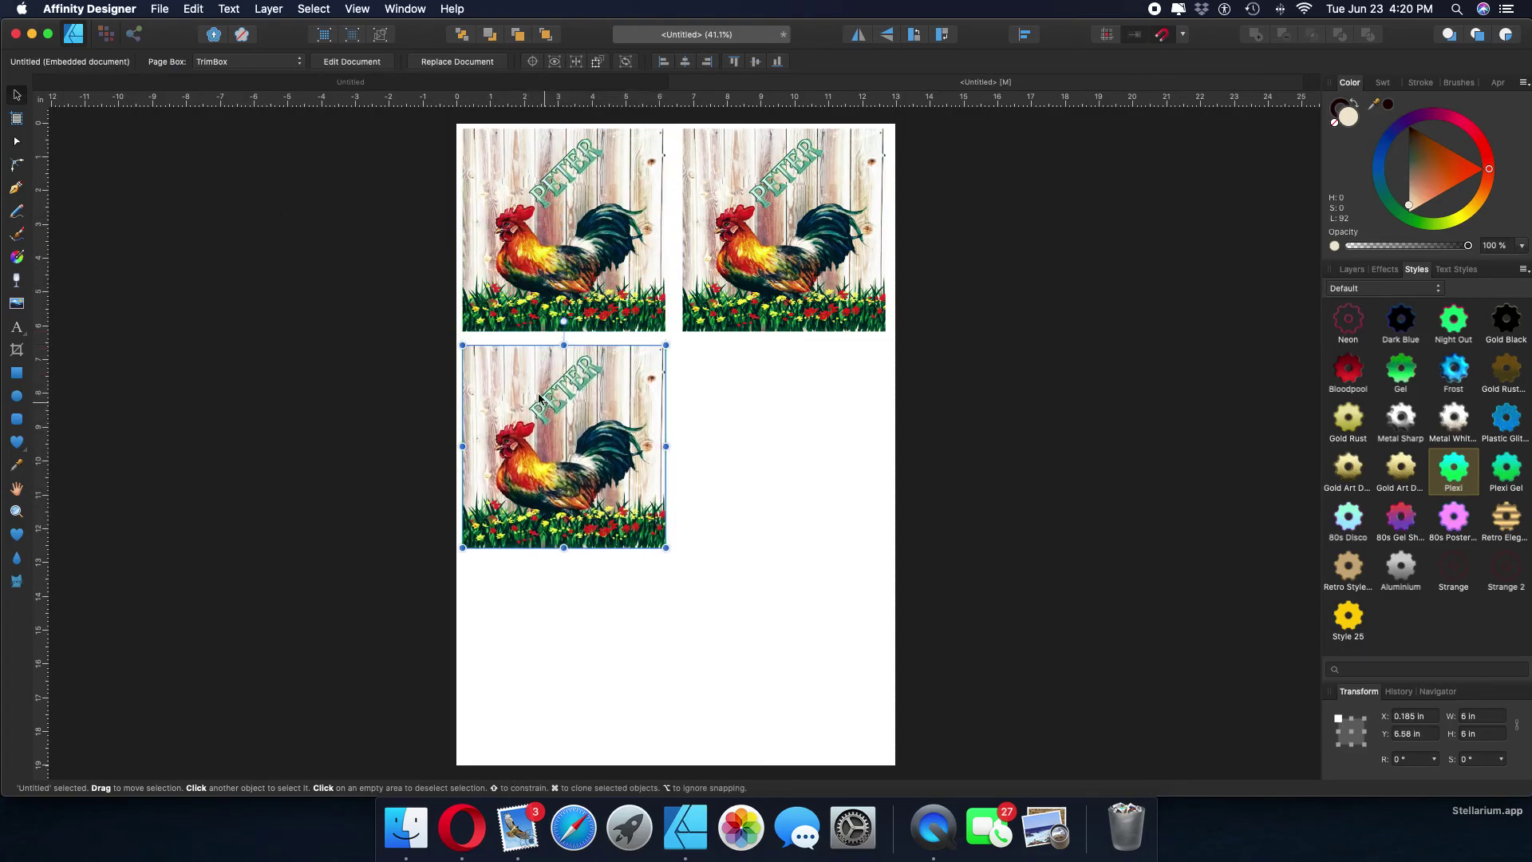
{"action": "left_click", "coordinate": [193, 9]}
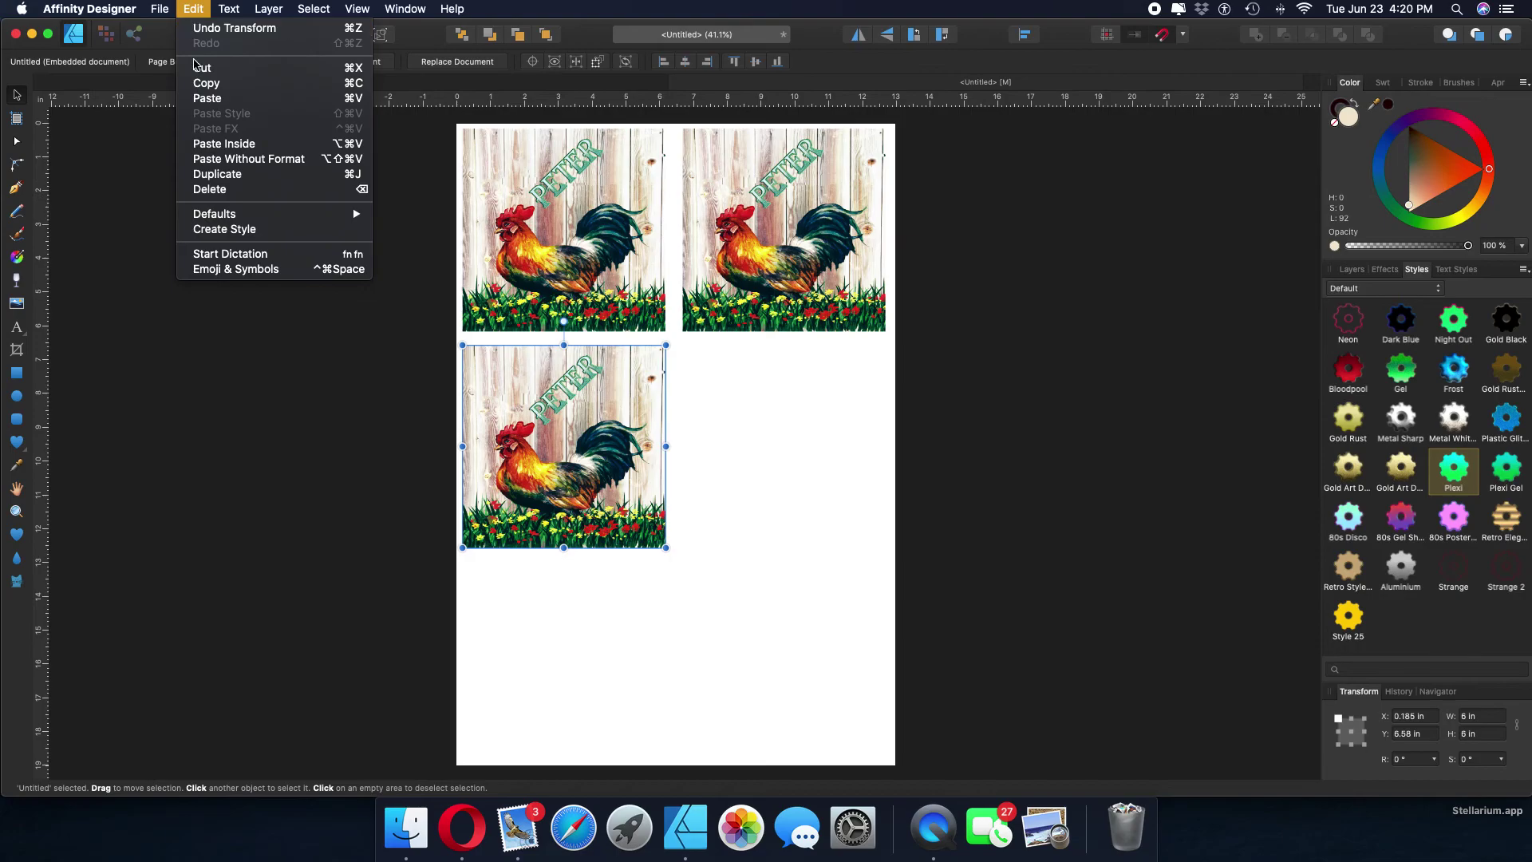
{"action": "left_click", "coordinate": [215, 182]}
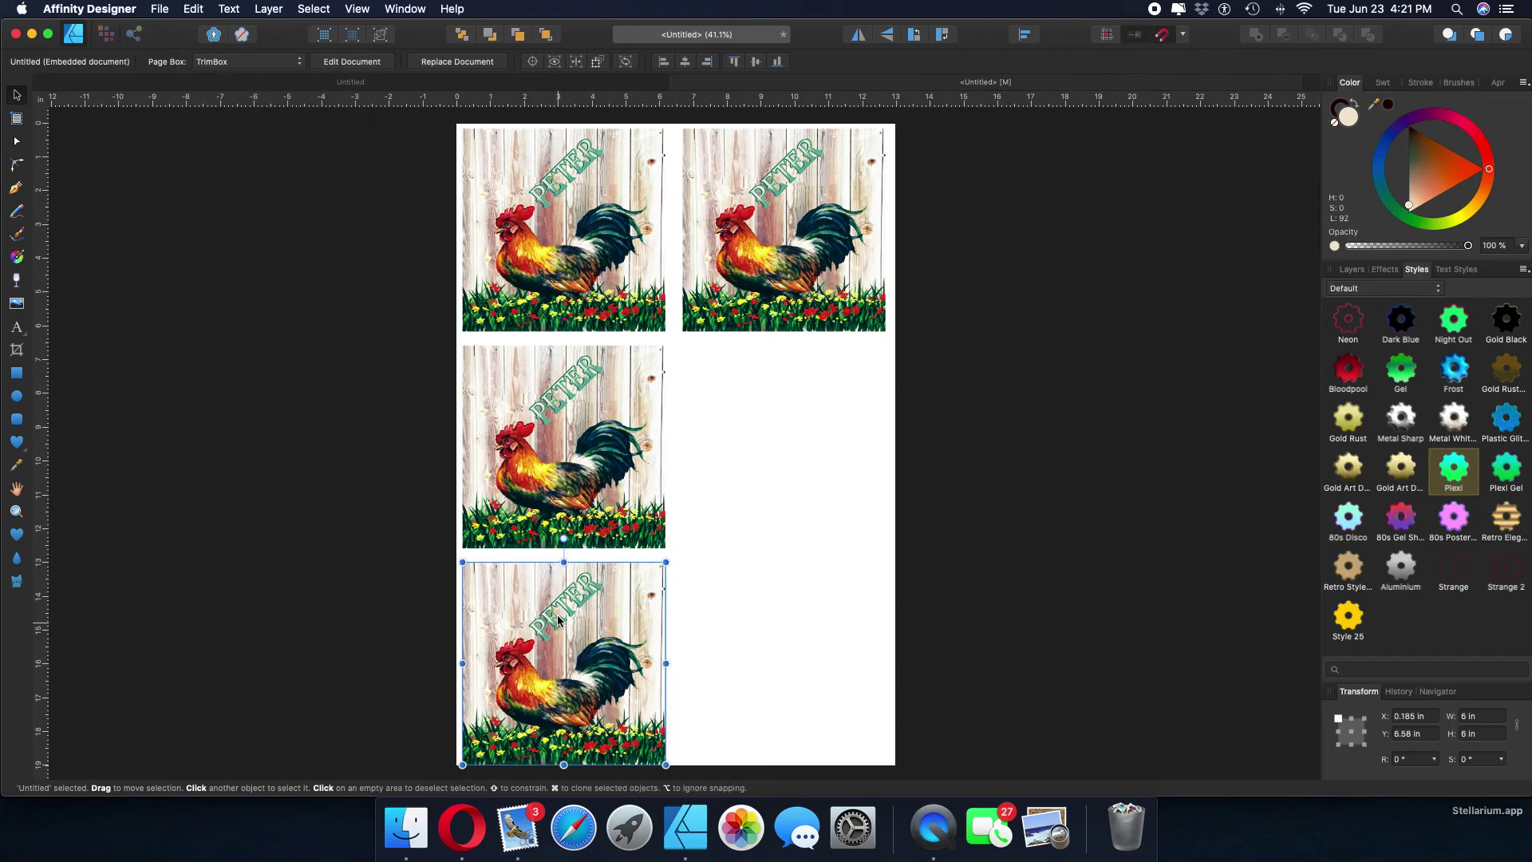
{"action": "left_click_drag", "start_coordinate": [558, 620], "coordinate": [564, 613]}
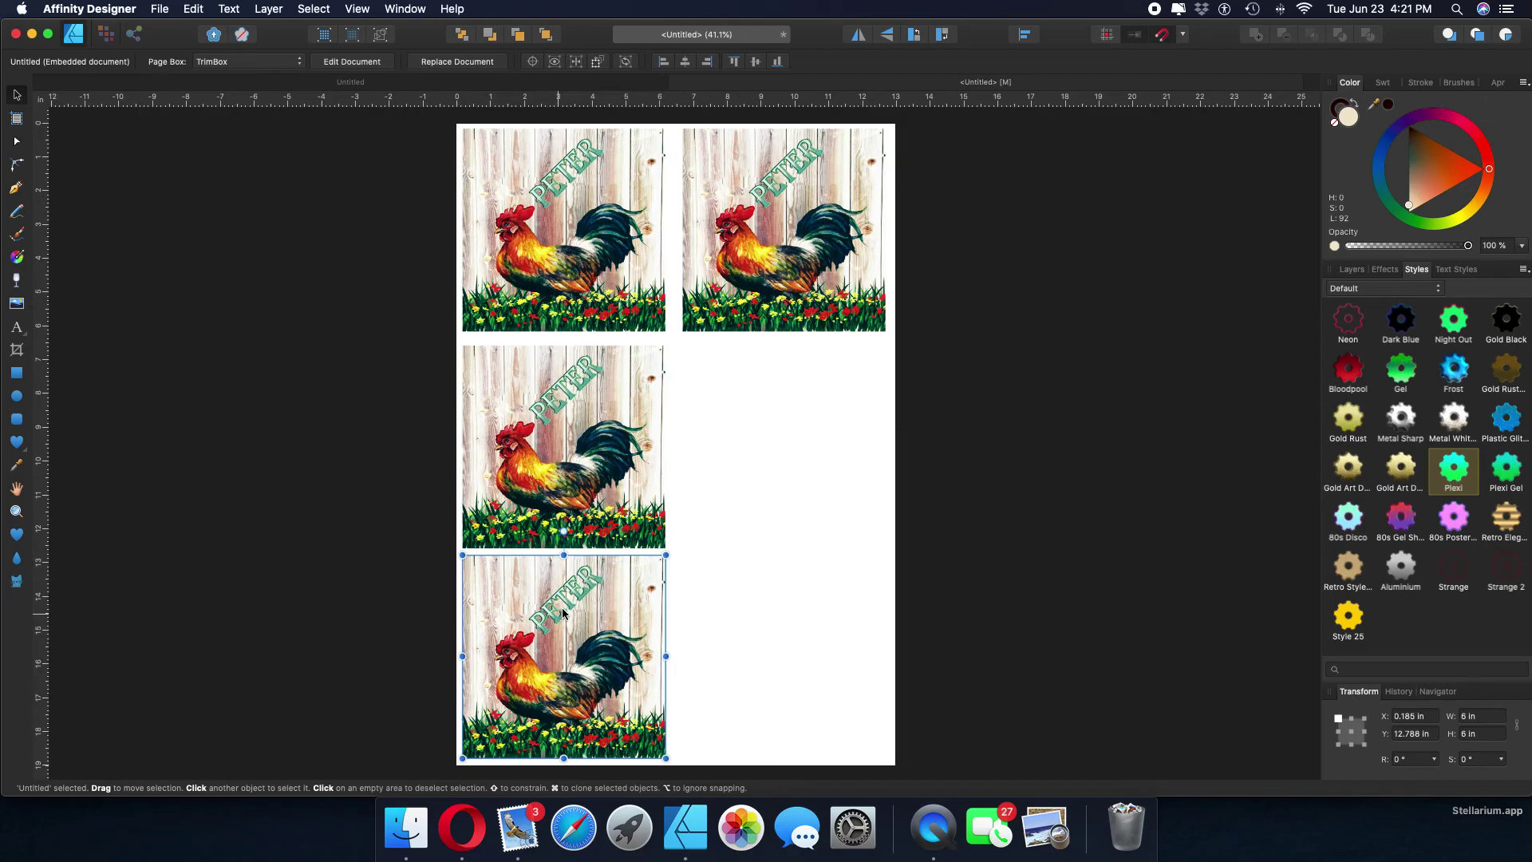
{"action": "left_click_drag", "start_coordinate": [557, 475], "coordinate": [557, 474]}
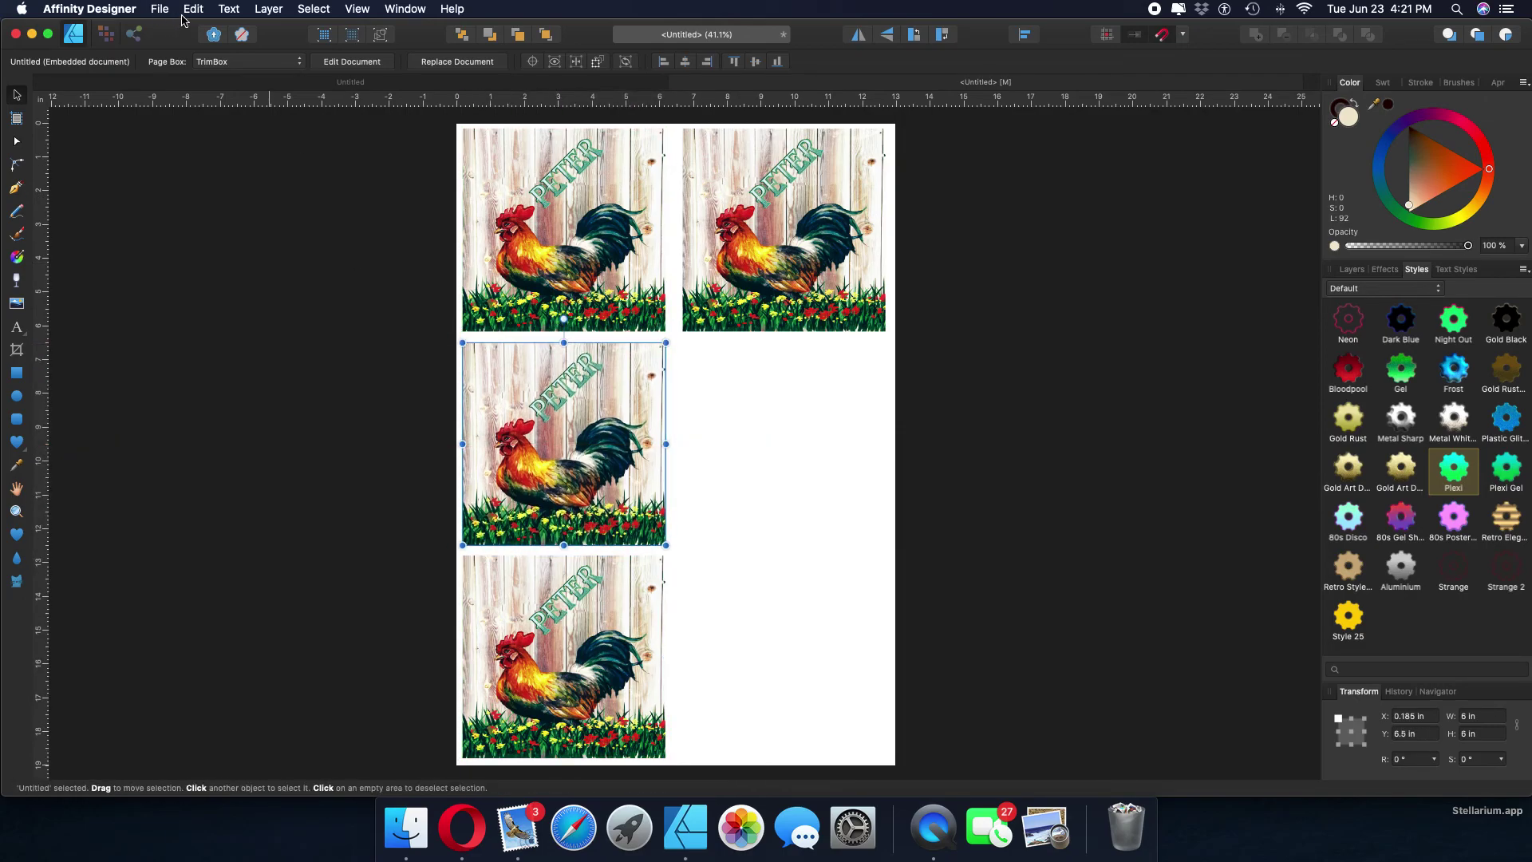
Duplicate the top-right rooster into the middle-right and bottom-right slots
{"action": "left_click", "coordinate": [747, 237]}
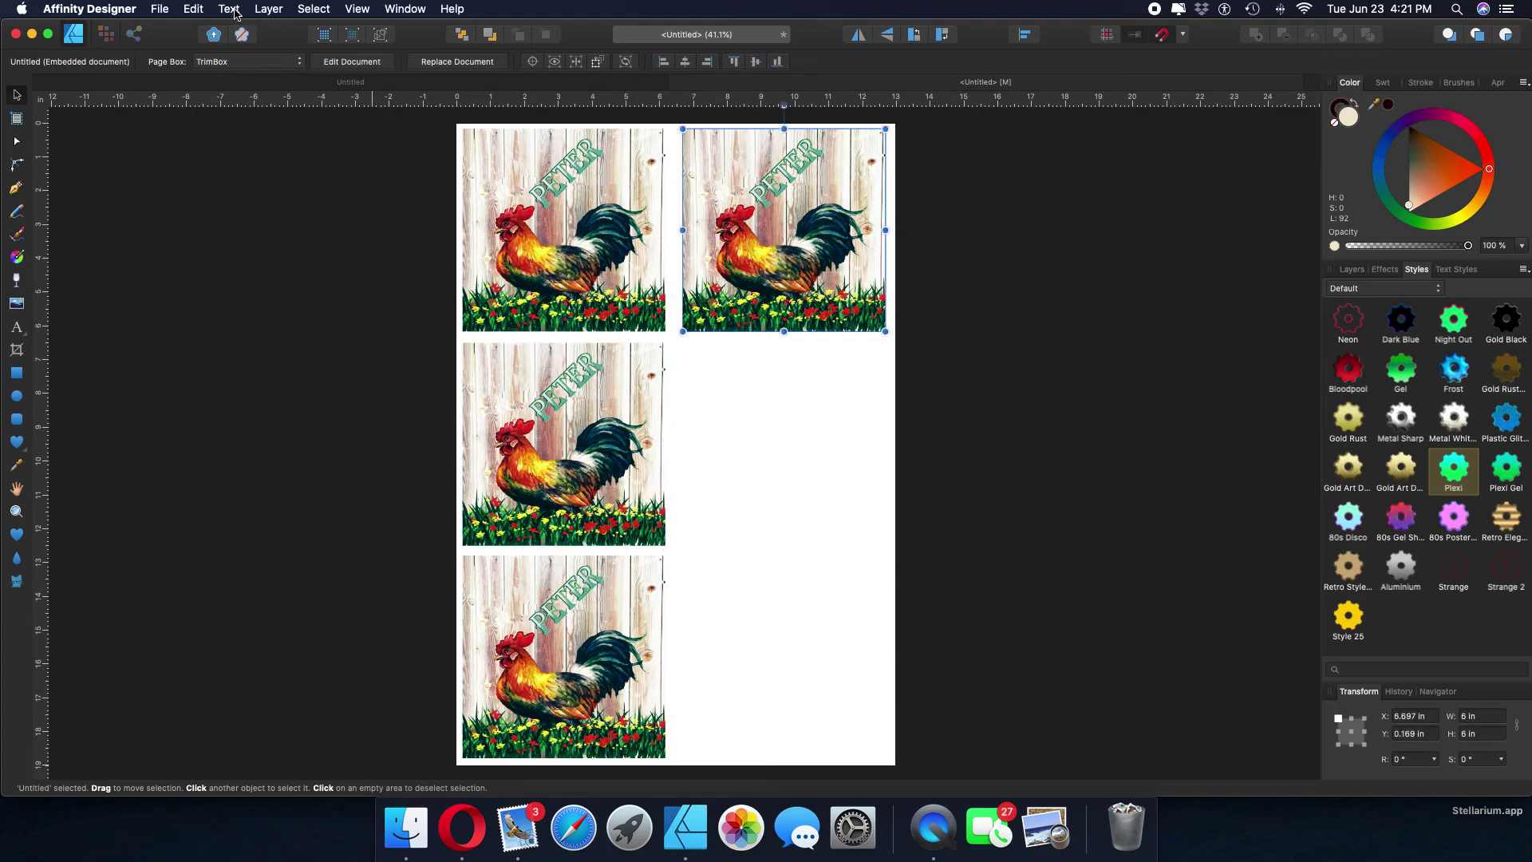
{"action": "left_click", "coordinate": [196, 9]}
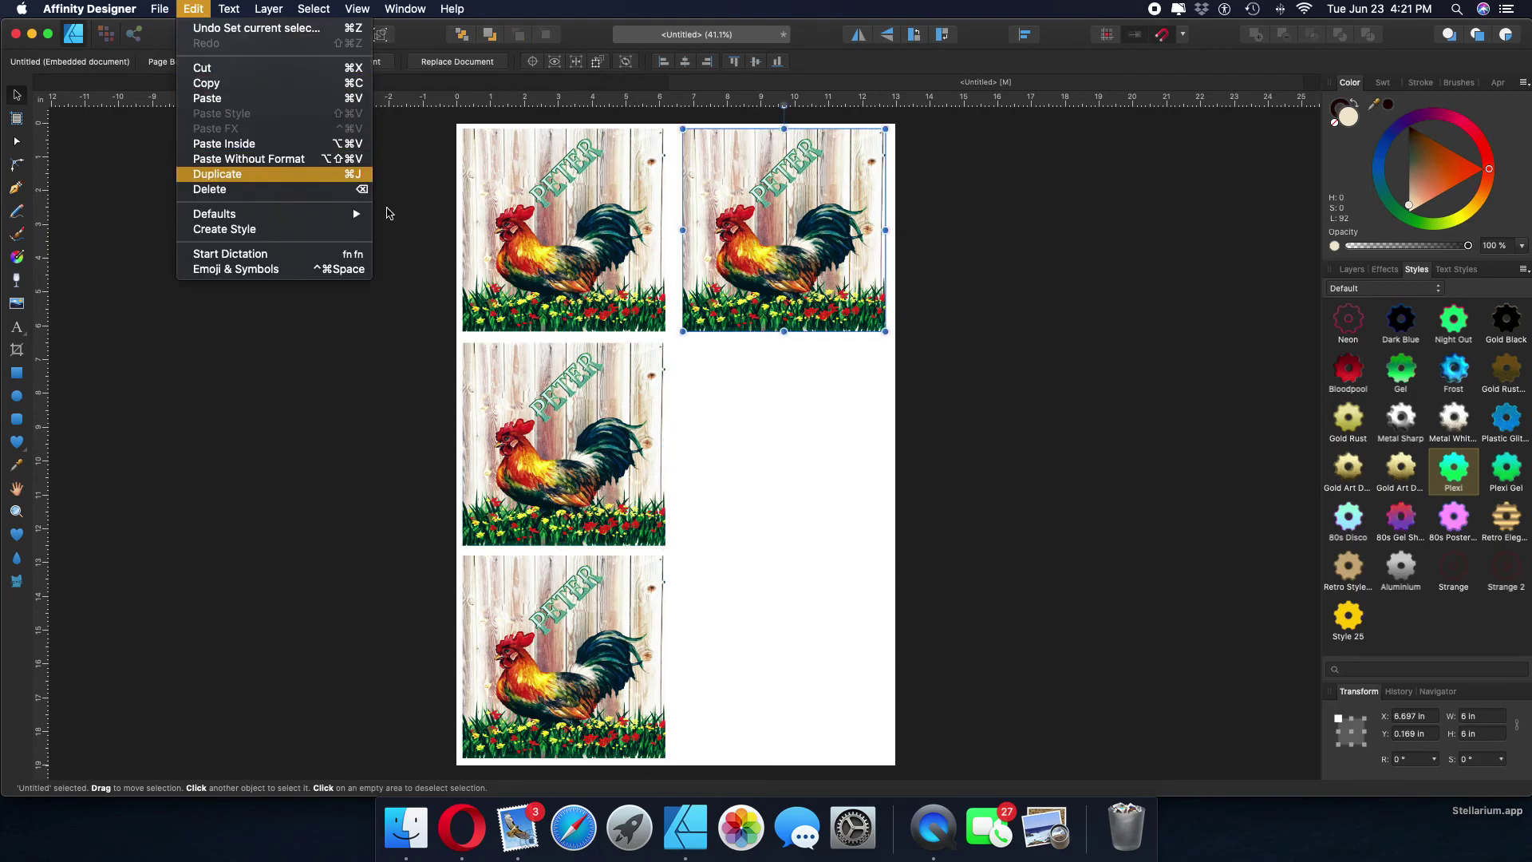
{"action": "key", "text": "super+j"}
{"action": "left_click_drag", "start_coordinate": [781, 238], "coordinate": [777, 443]}
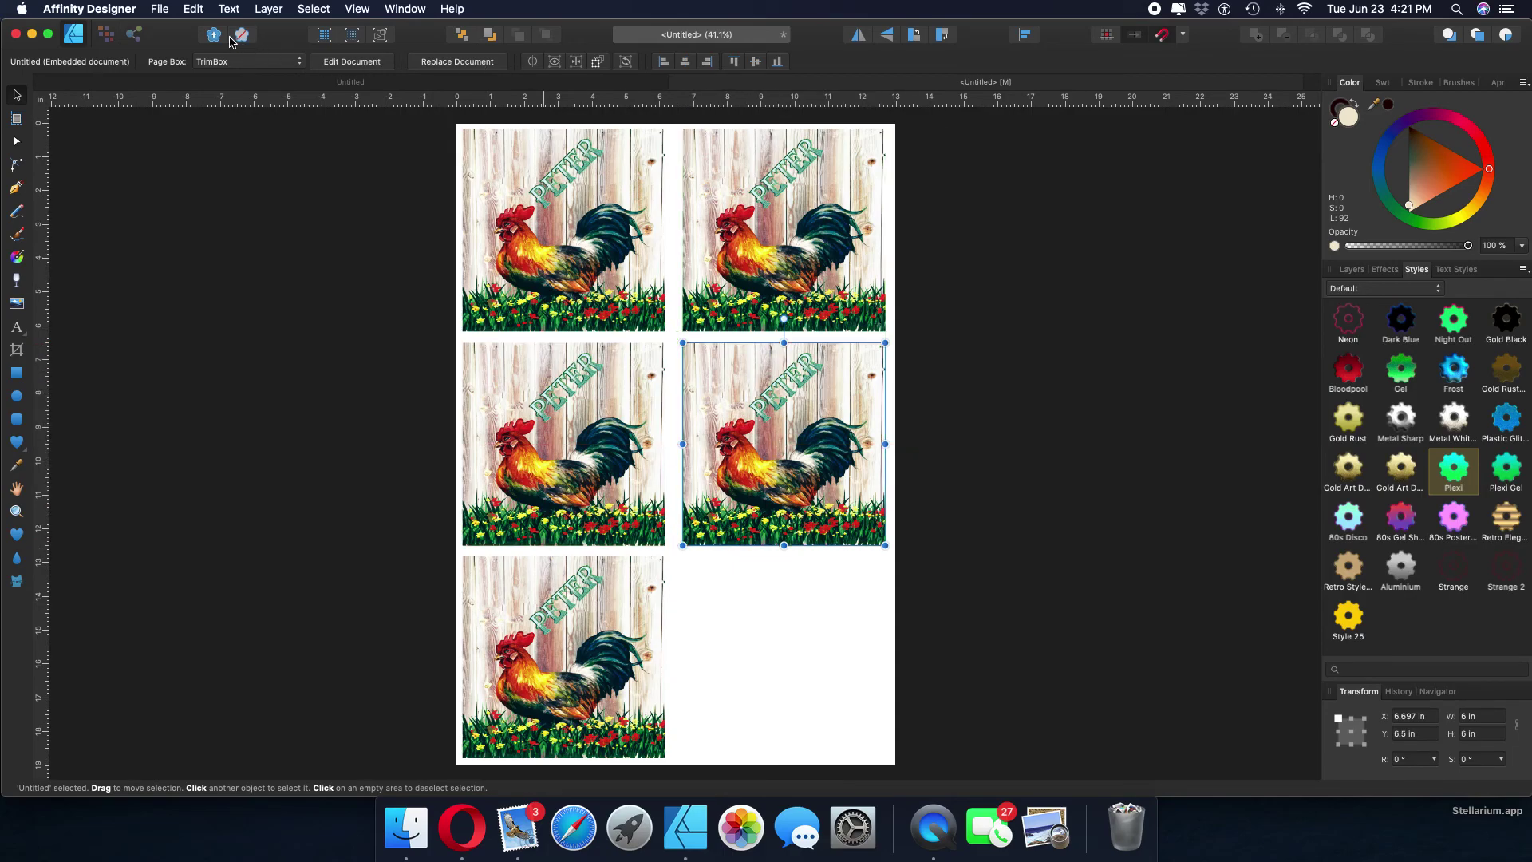
{"action": "left_click", "coordinate": [193, 8]}
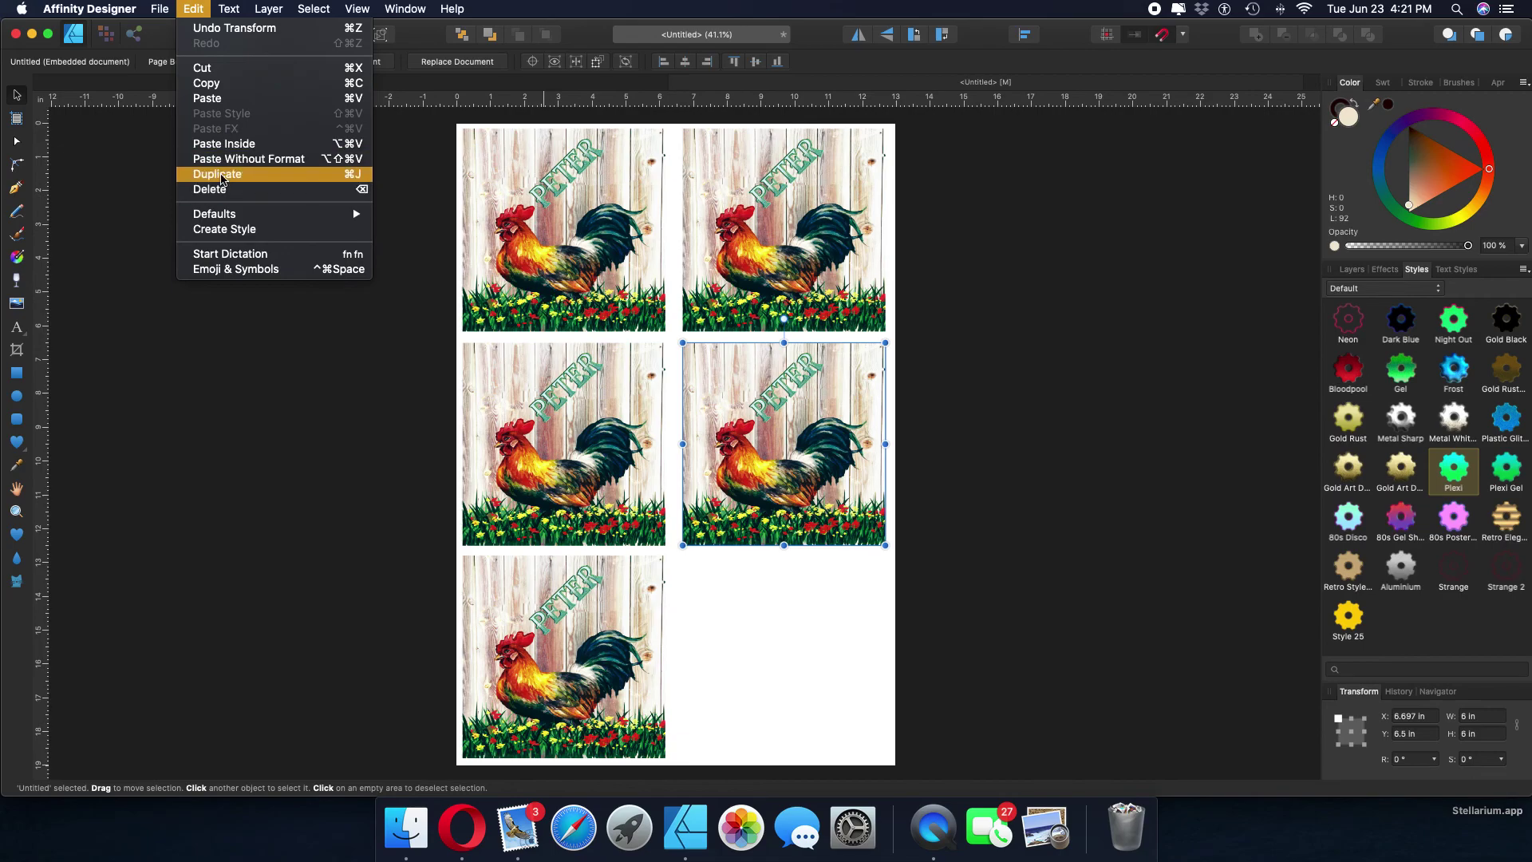
{"action": "left_click", "coordinate": [221, 179]}
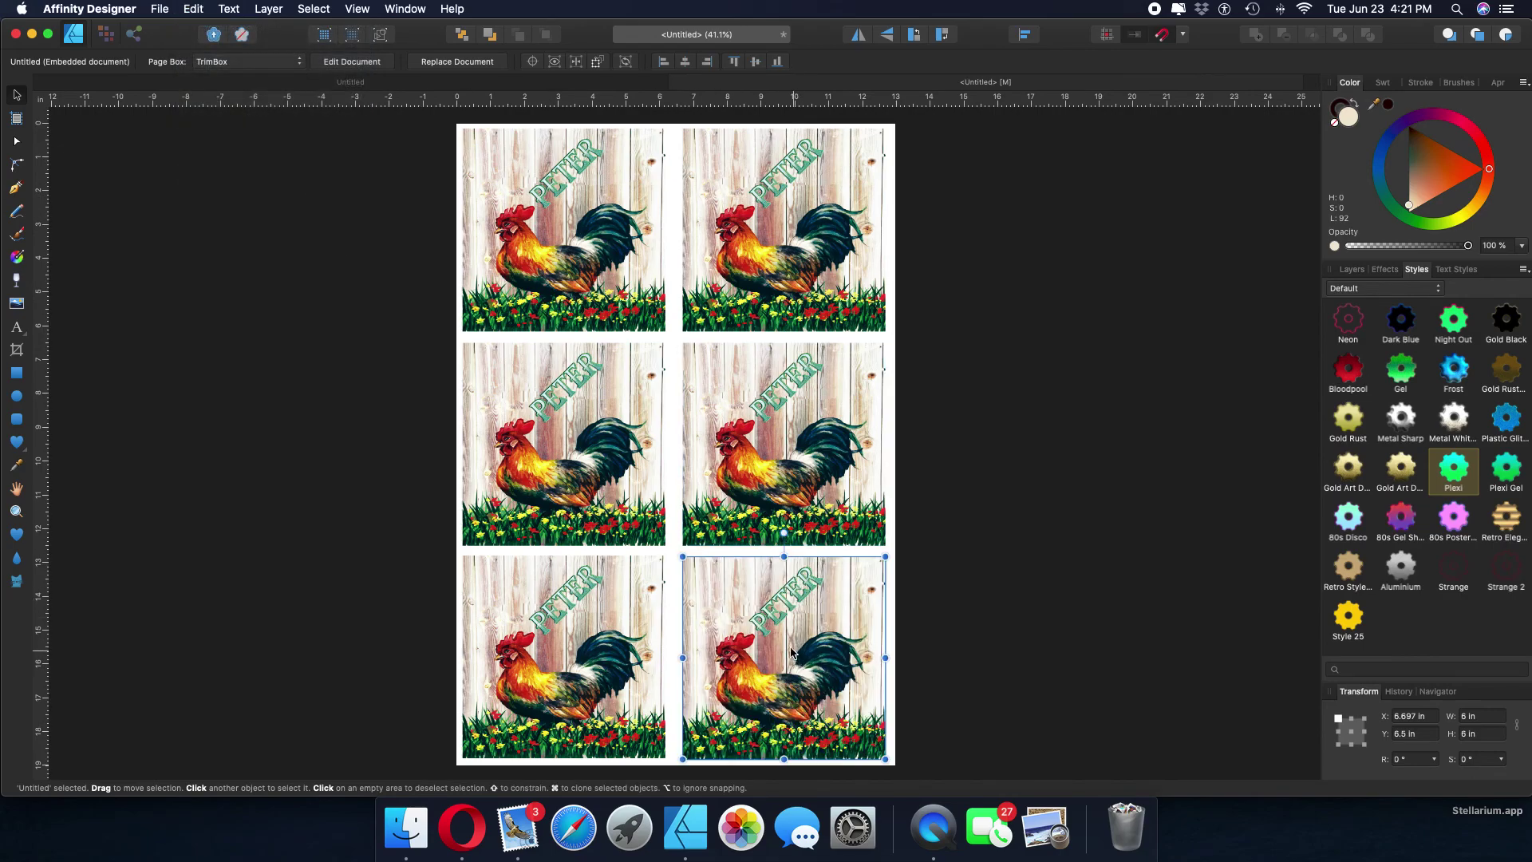
{"action": "left_click_drag", "start_coordinate": [788, 640], "coordinate": [789, 640]}
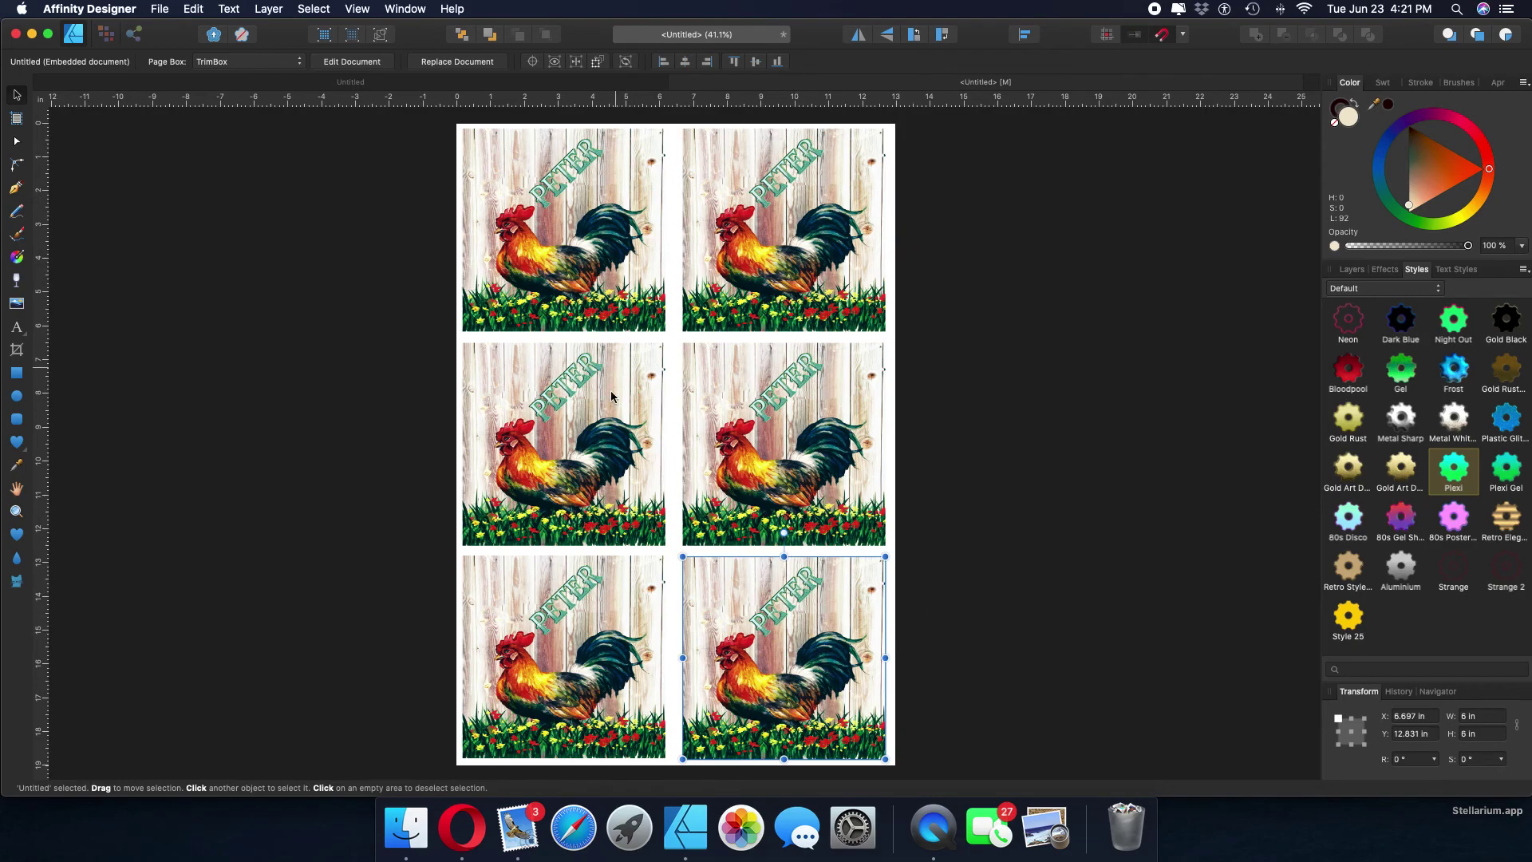